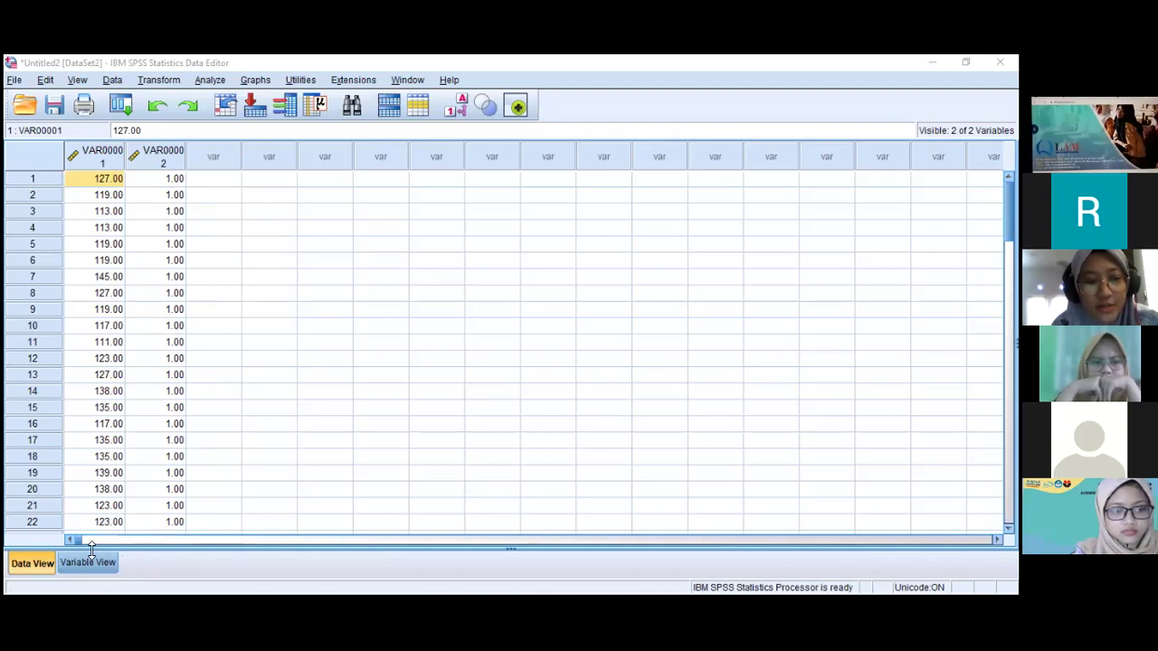
# - Rename the first variable, VAR00001, as IQ in the variable definitions
pyautogui.click(87, 562)
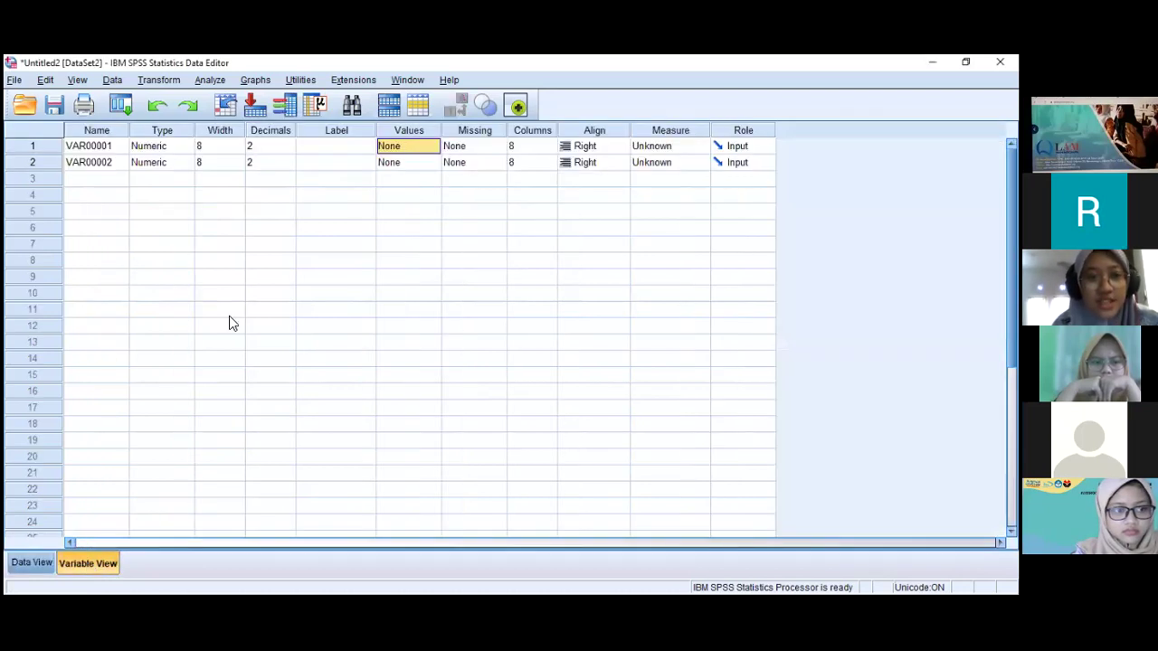
pyautogui.click(104, 150)
pyautogui.click(104, 168)
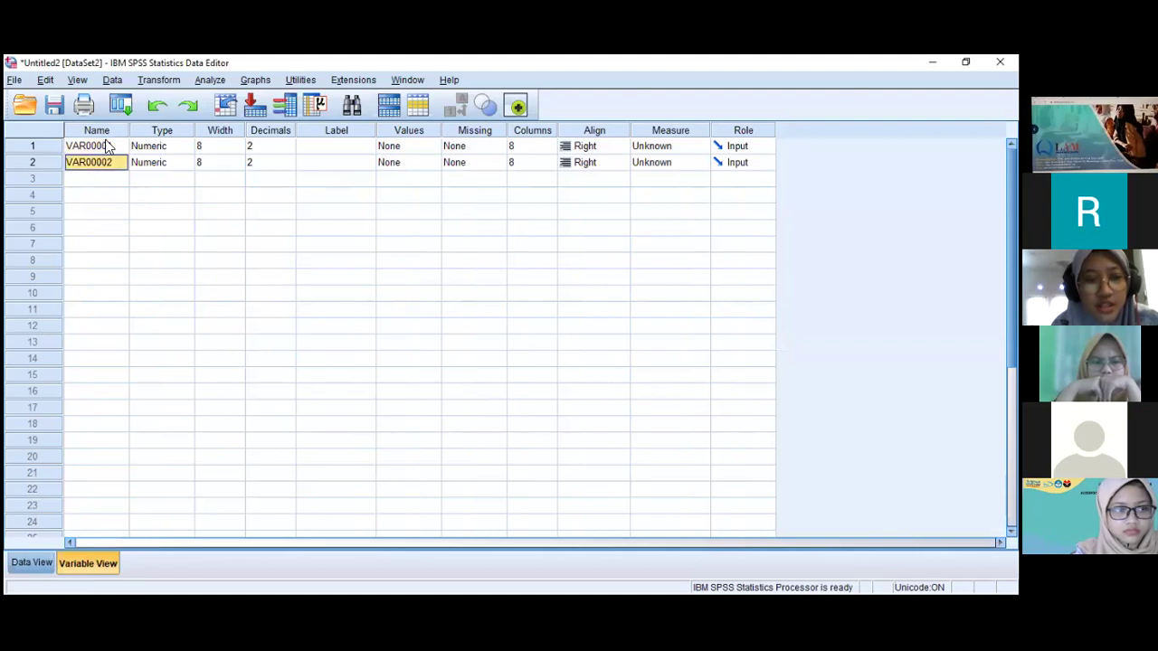
pyautogui.click(108, 148)
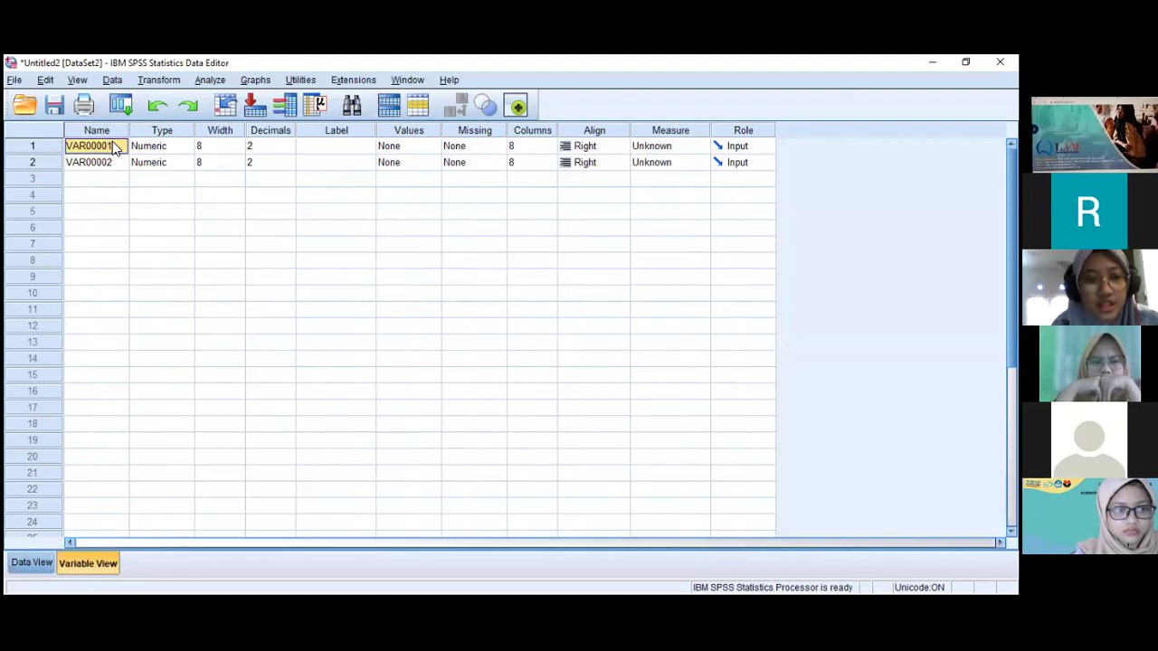
pyautogui.doubleClick(114, 146)
pyautogui.press('BackSpace')
pyautogui.press('BackSpace')
pyautogui.press('BackSpace')
pyautogui.press('BackSpace')
pyautogui.press('BackSpace')
pyautogui.press('BackSpace')
pyautogui.press('BackSpace')
pyautogui.press('BackSpace')
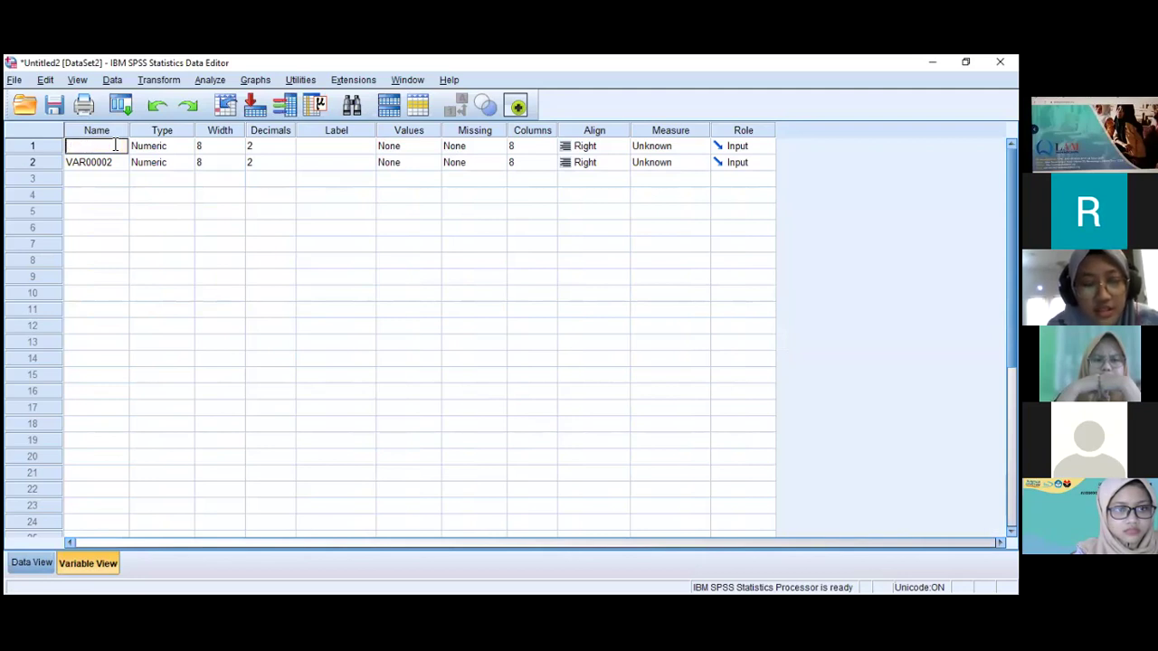
pyautogui.write('IQ')
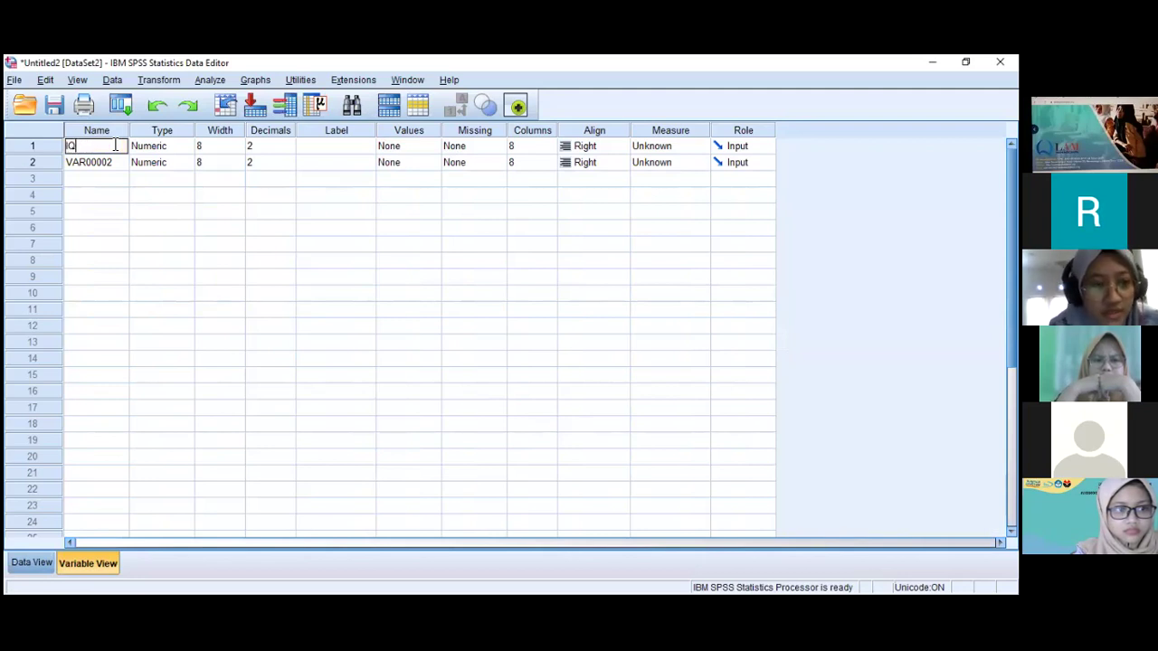
# - Try to rename the second variable, VAR00002, as "JALUR MASUK"
pyautogui.click(100, 163)
pyautogui.click(105, 162)
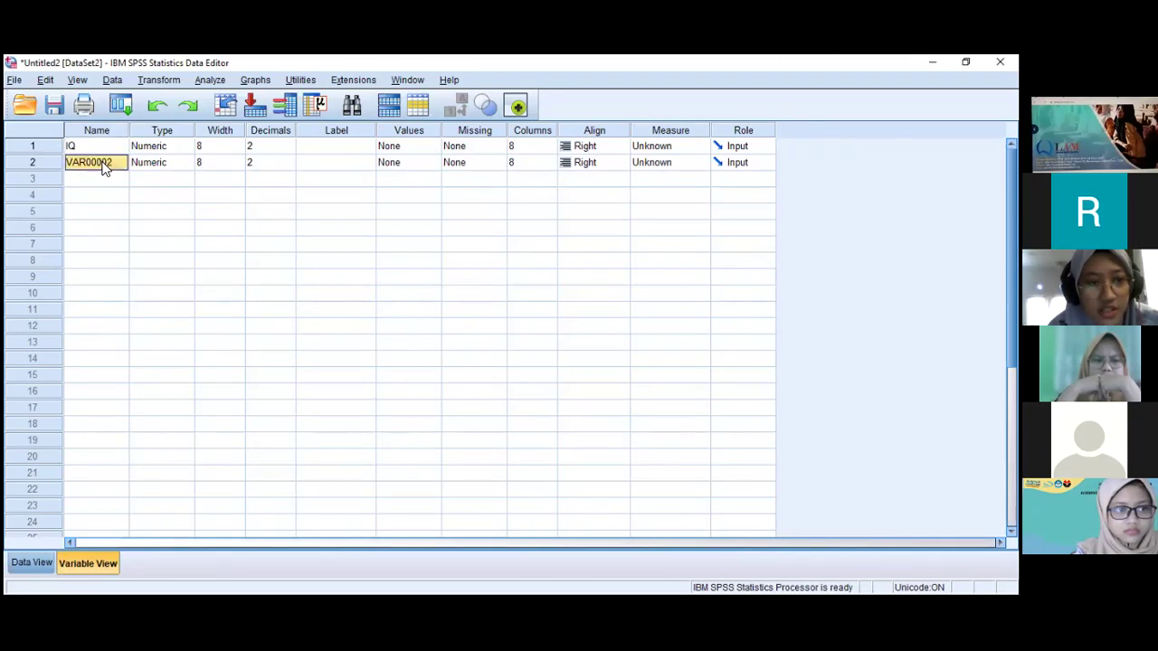
pyautogui.press('BackSpace')
pyautogui.press('BackSpace')
pyautogui.press('BackSpace')
pyautogui.press('BackSpace')
pyautogui.press('BackSpace')
pyautogui.press('BackSpace')
pyautogui.press('BackSpace')
pyautogui.press('BackSpace')
pyautogui.write('JALUR ')
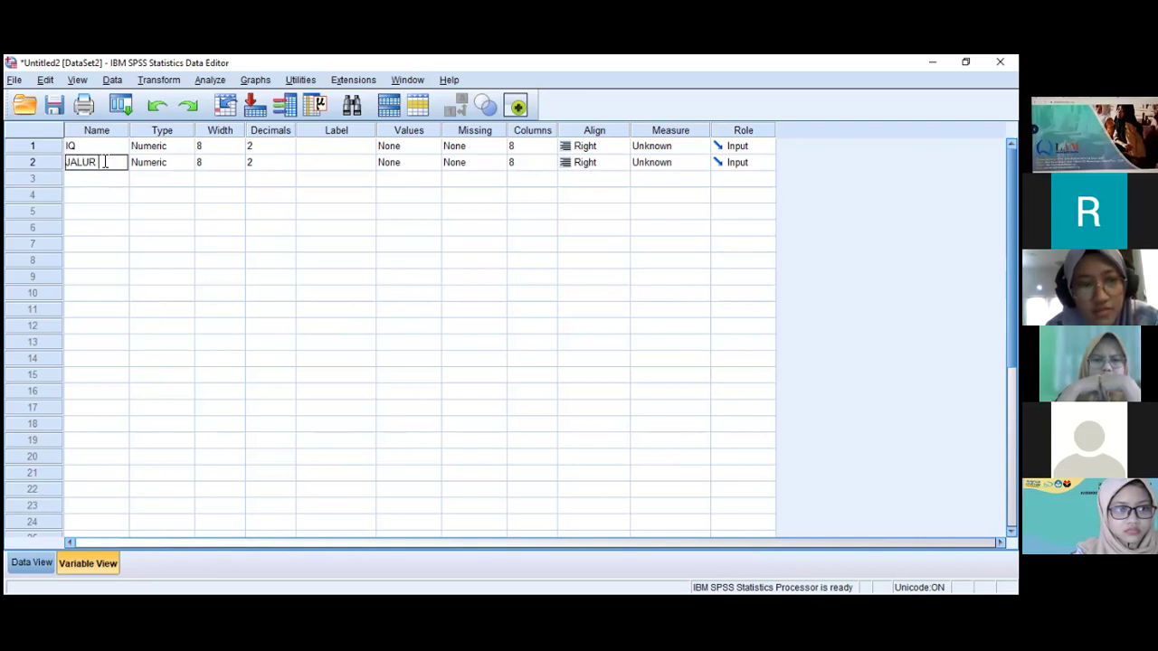
pyautogui.write('MASUK')
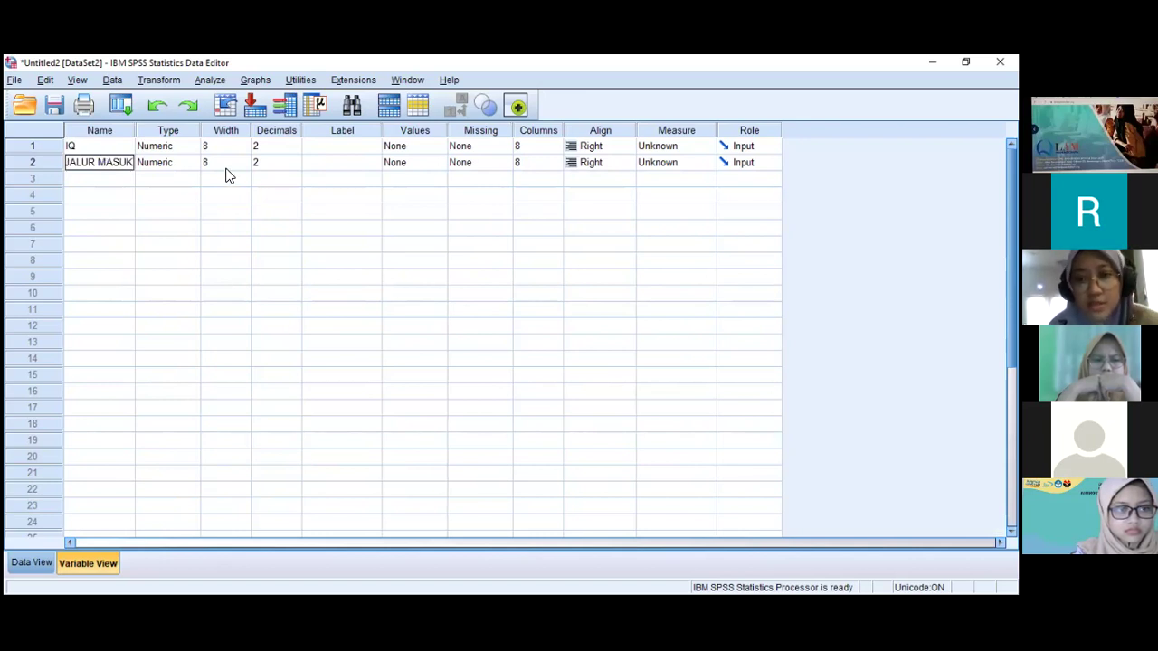
pyautogui.click(429, 149)
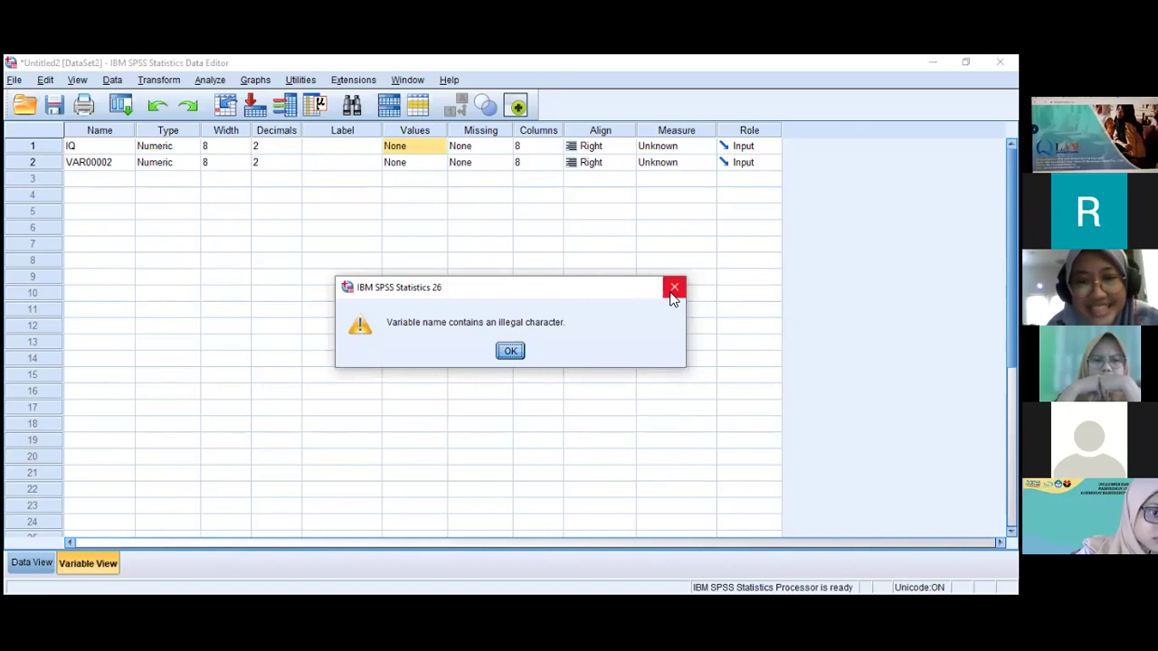
pyautogui.click(674, 290)
# - Open the value labels of the second variable and add the label SNMPTN for value 1
pyautogui.click(408, 163)
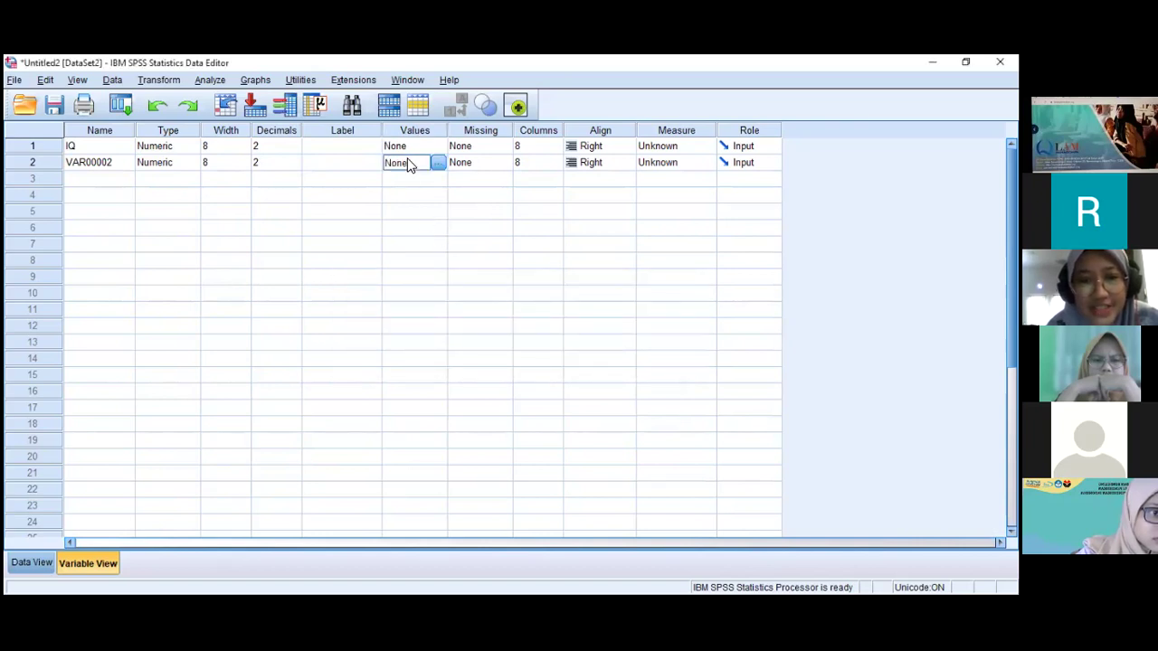
pyautogui.click(438, 164)
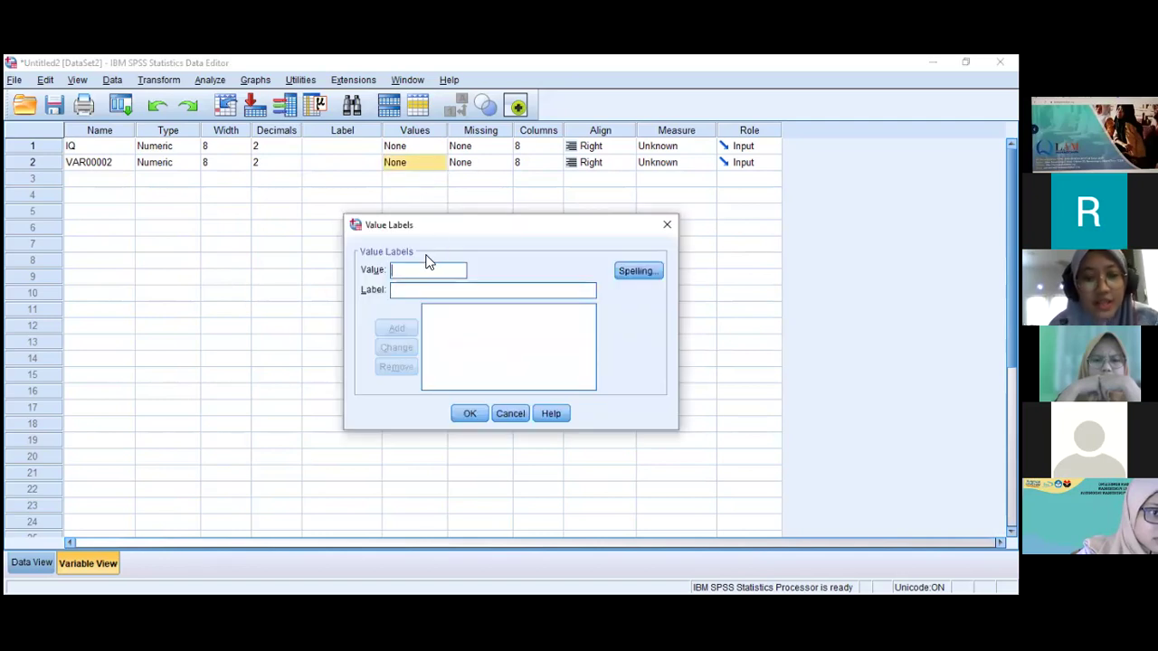
pyautogui.write('1')
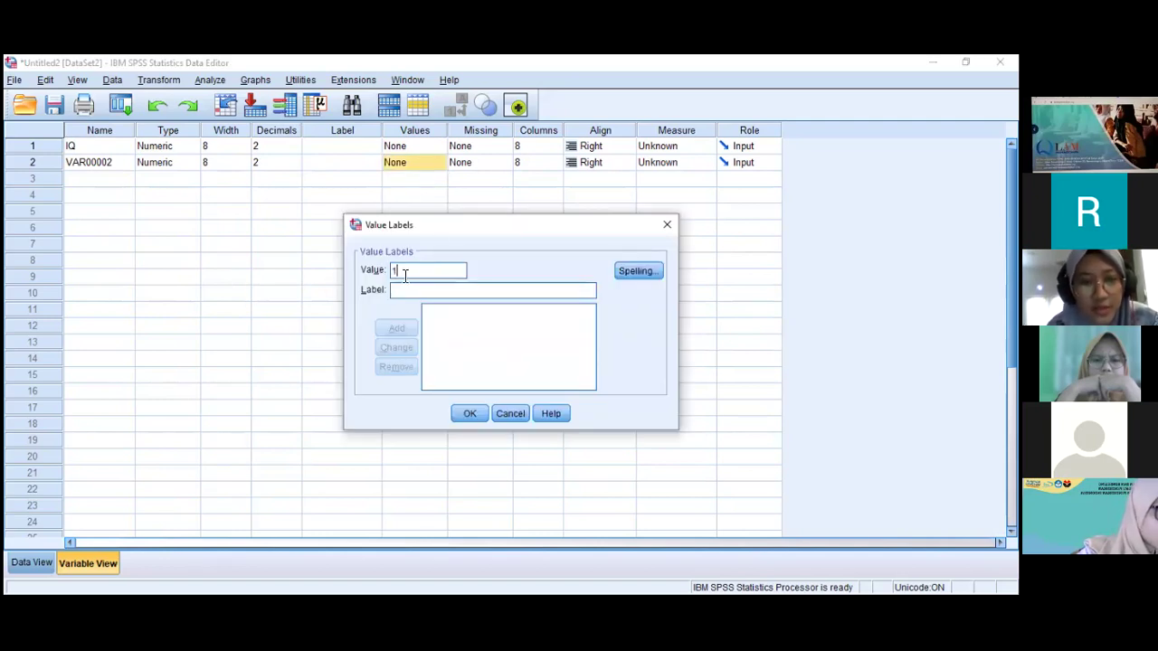
pyautogui.click(412, 290)
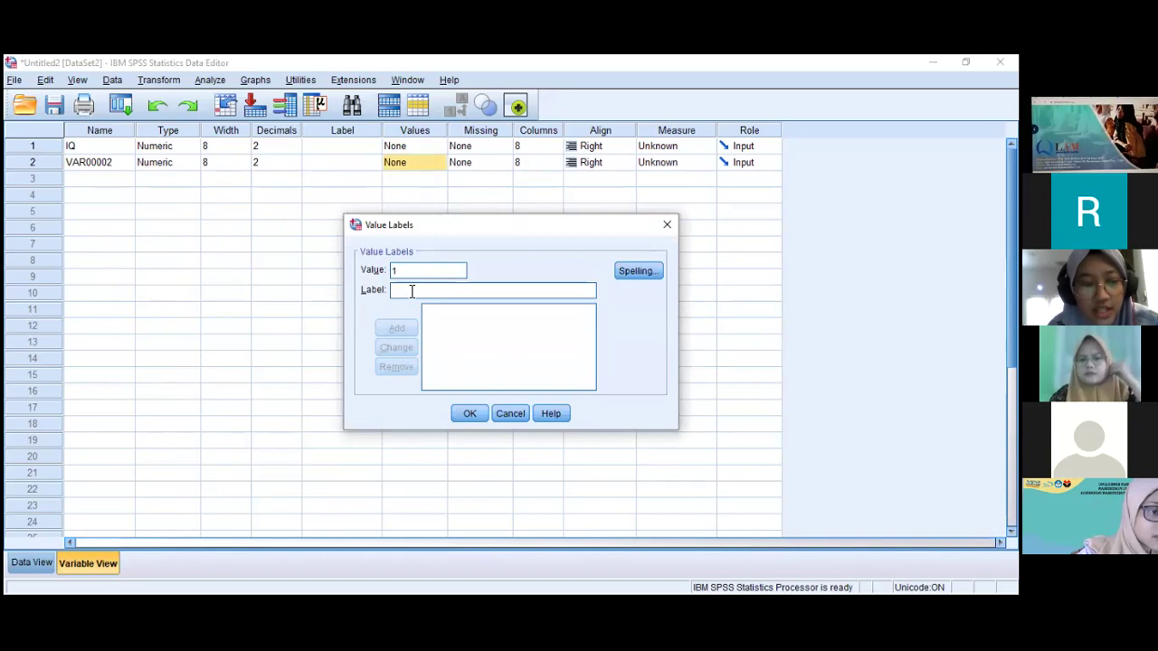
pyautogui.write('SNM')
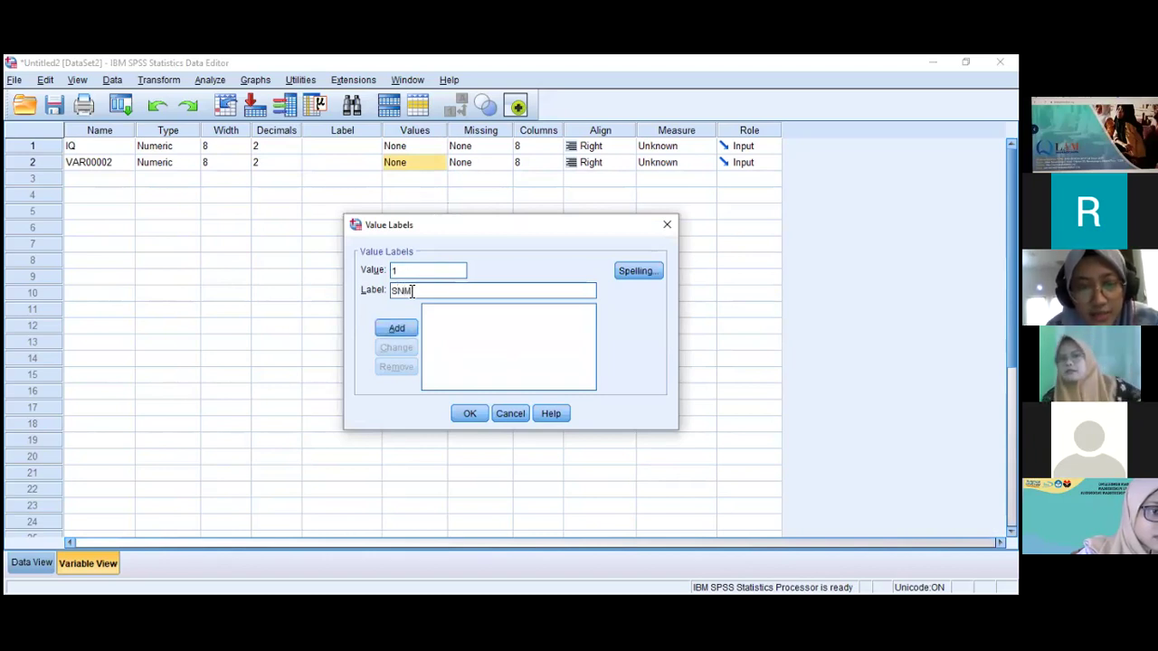
pyautogui.write('PTN')
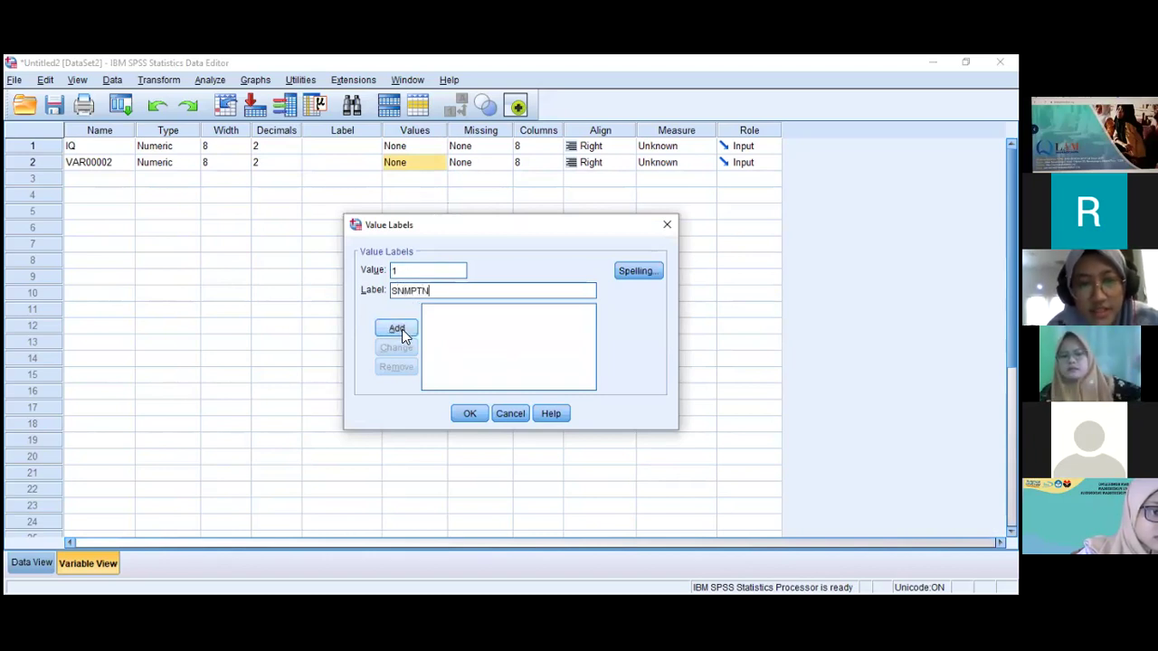
pyautogui.click(401, 330)
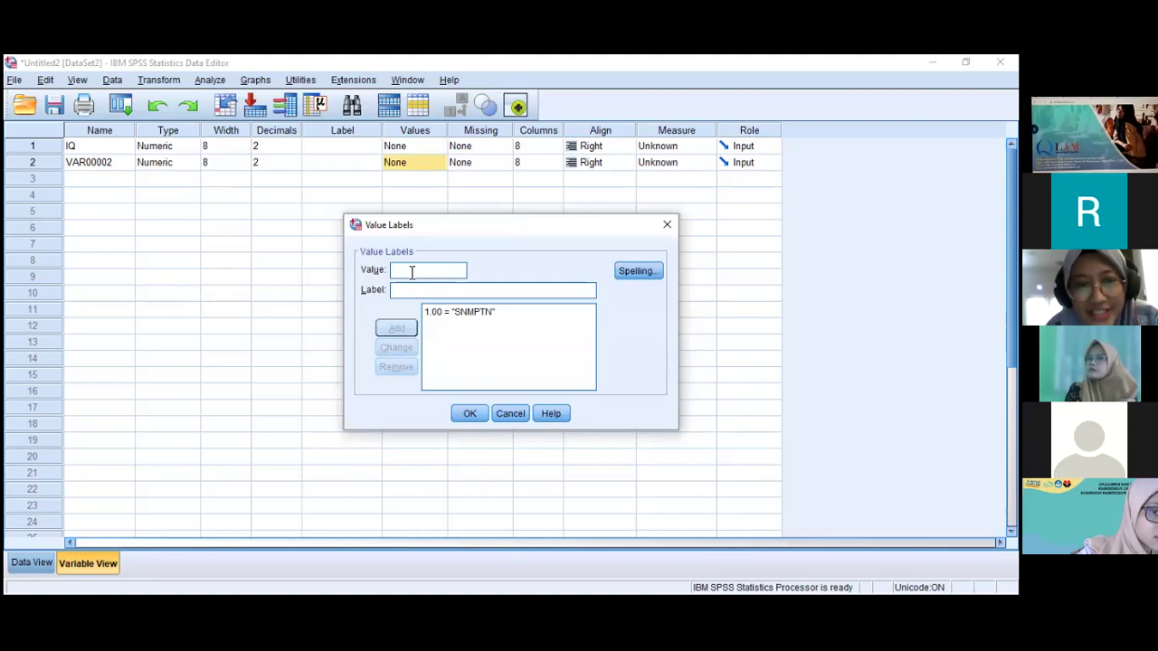
# - Add the value labels 2 = "SNMPTN BM" and 3 = "SBMPTN" for the second variable
pyautogui.write('2')
pyautogui.click(418, 294)
pyautogui.write('SNM')
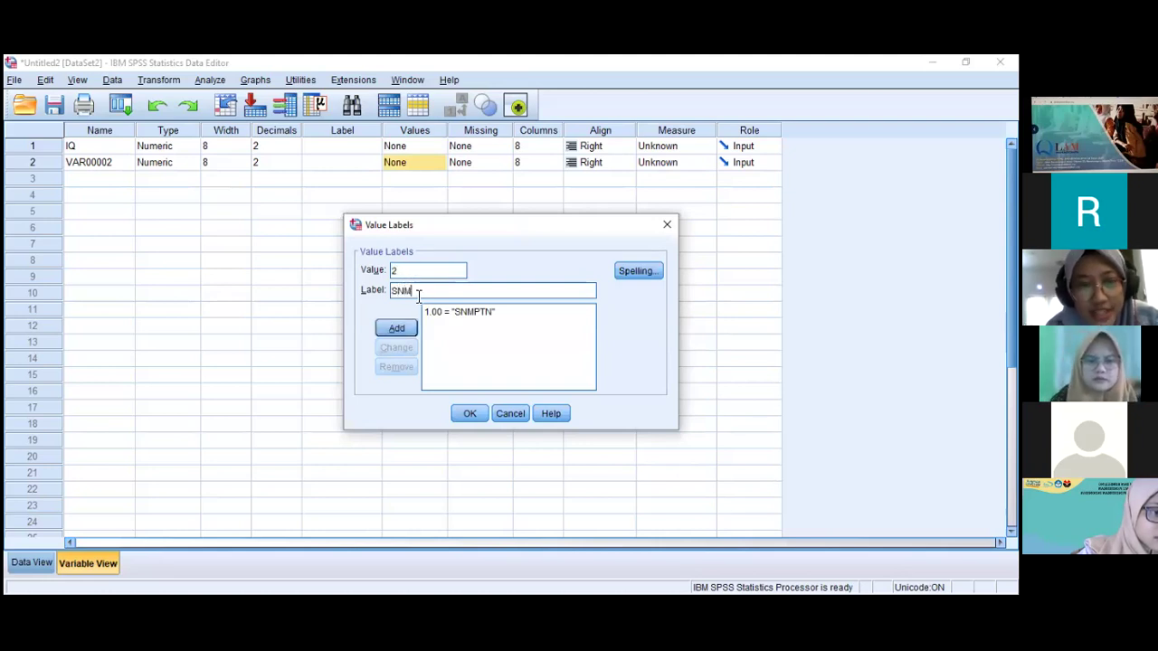
pyautogui.write('PTN BM')
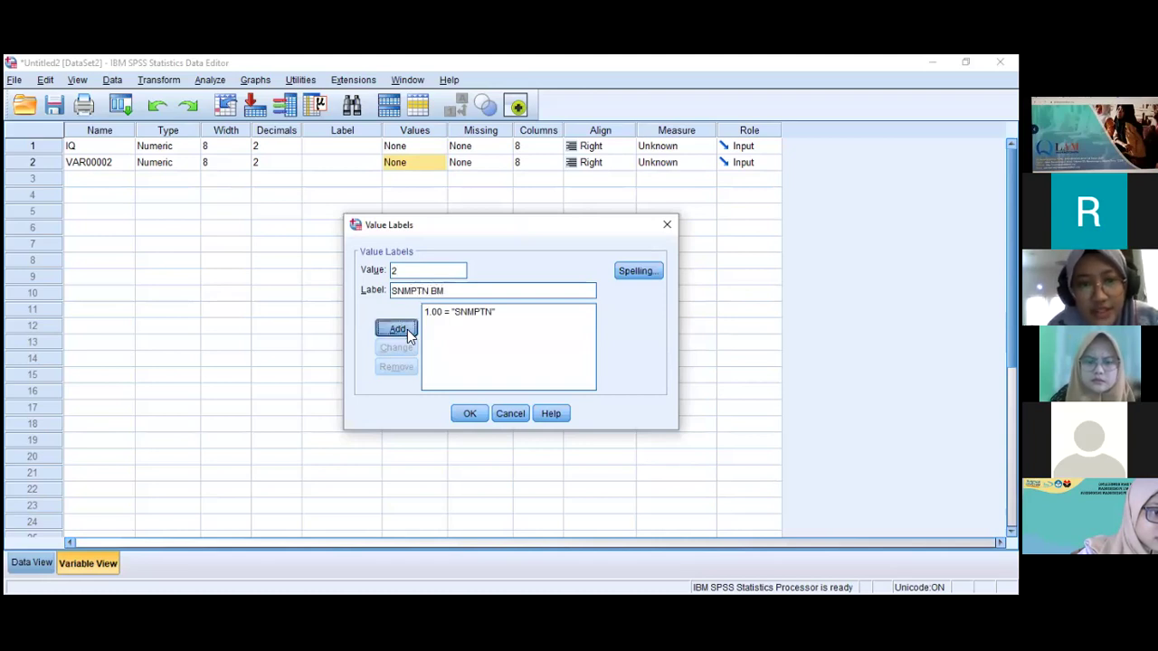
pyautogui.click(399, 330)
pyautogui.write('3')
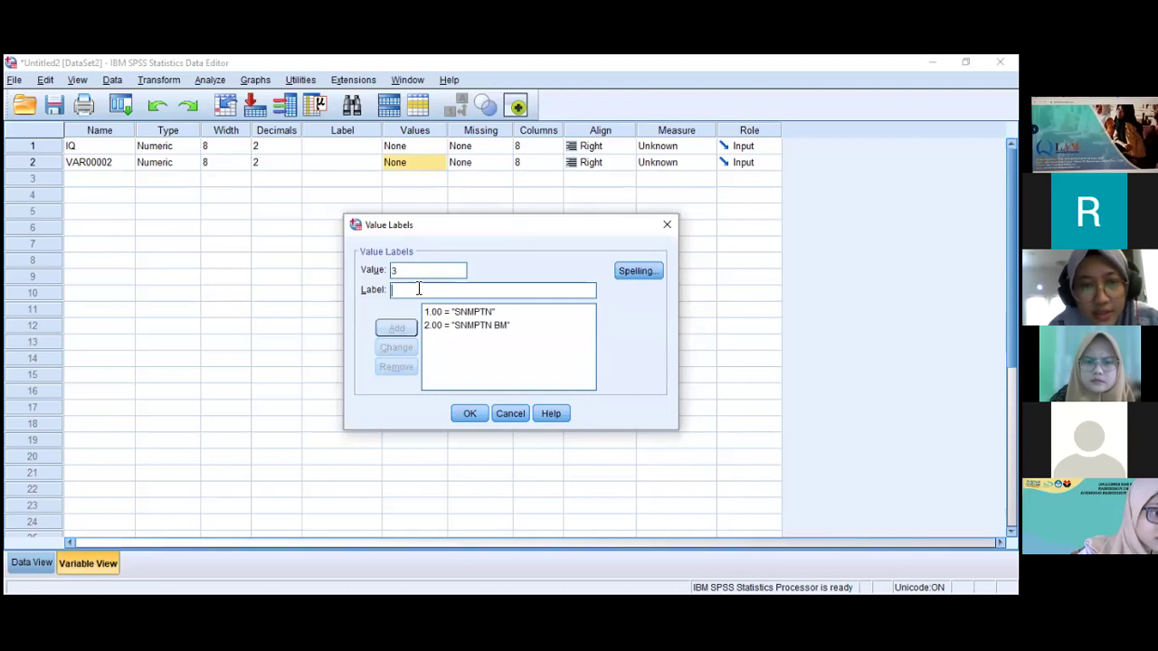
pyautogui.write('SBMPTN')
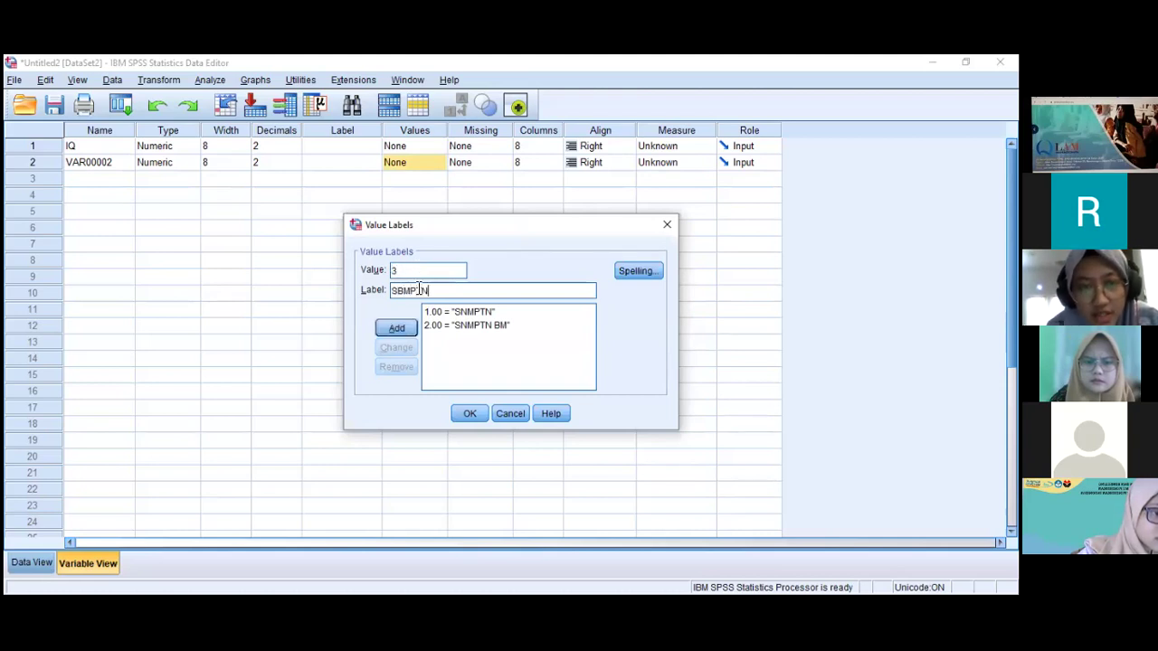
pyautogui.click(398, 327)
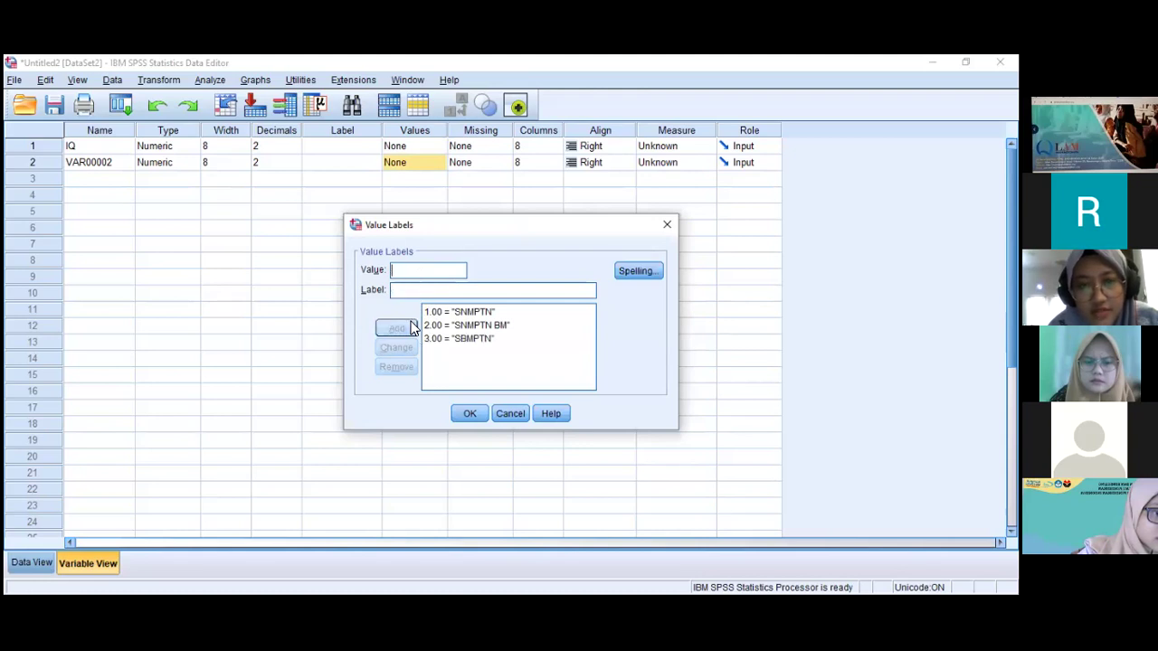
# - Add the label "SBMPTN BM" for value 4 of the second variable
pyautogui.click(414, 269)
pyautogui.write('4')
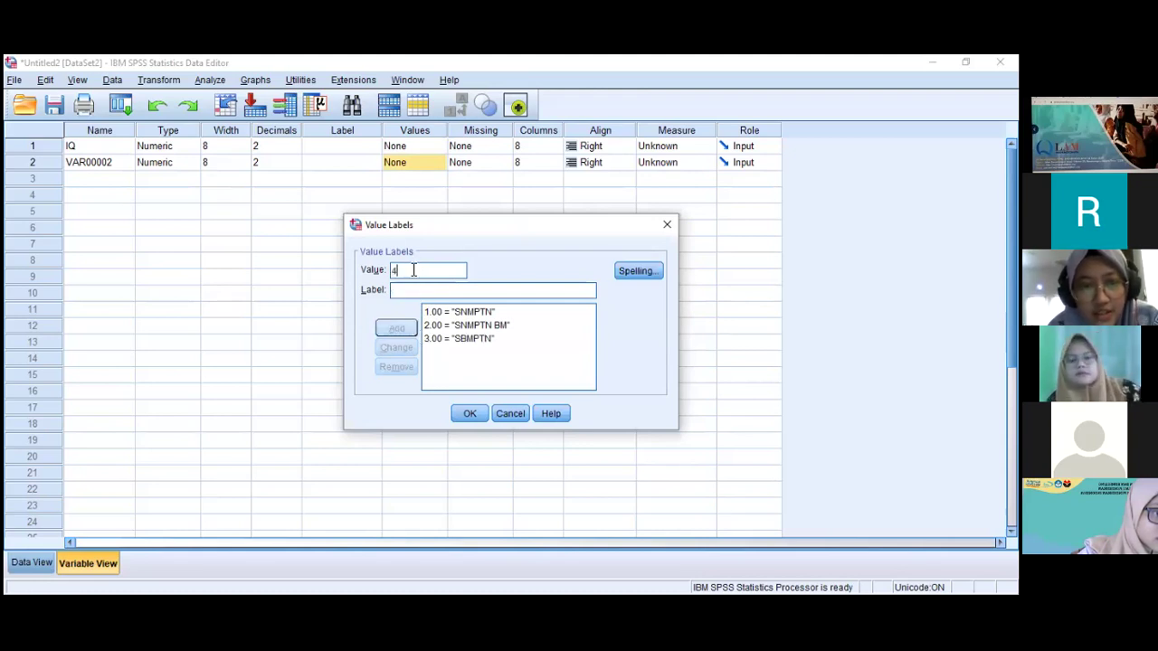
pyautogui.click(409, 288)
pyautogui.write('SBMP')
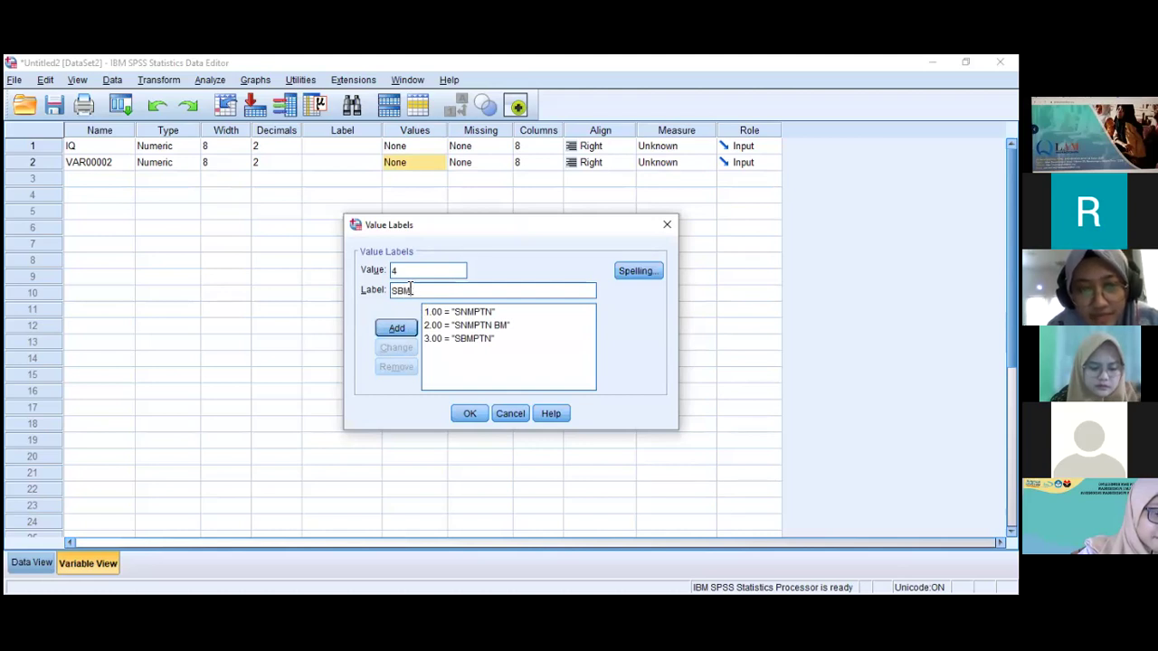
pyautogui.write('TN Bi')
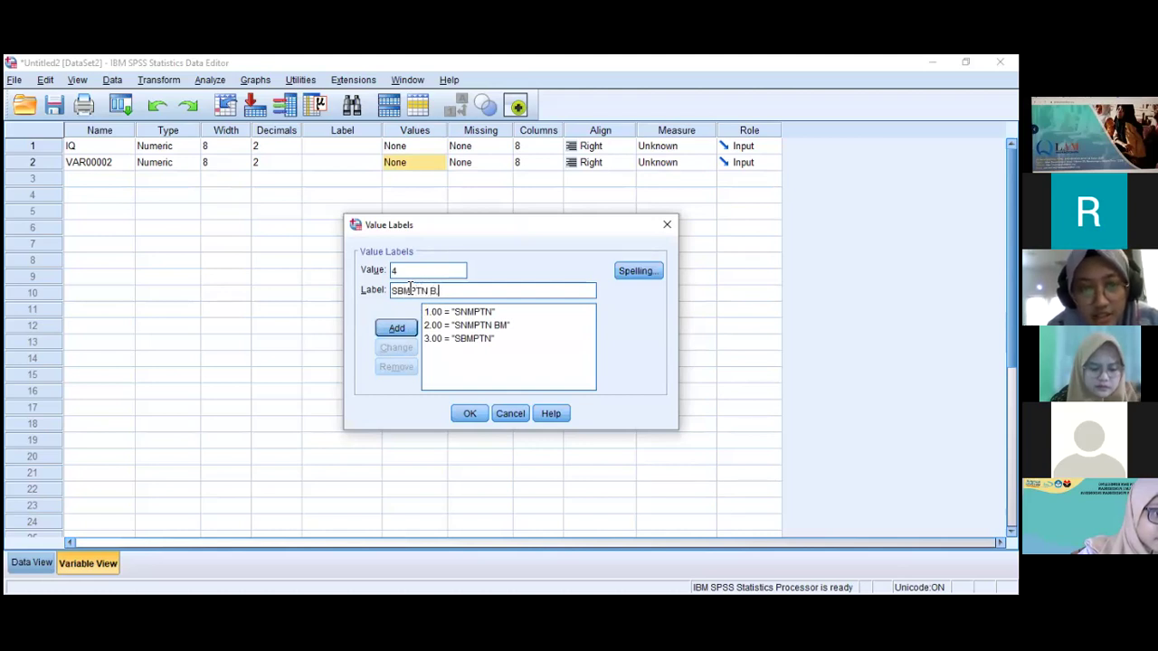
pyautogui.press('BackSpace')
pyautogui.write('M')
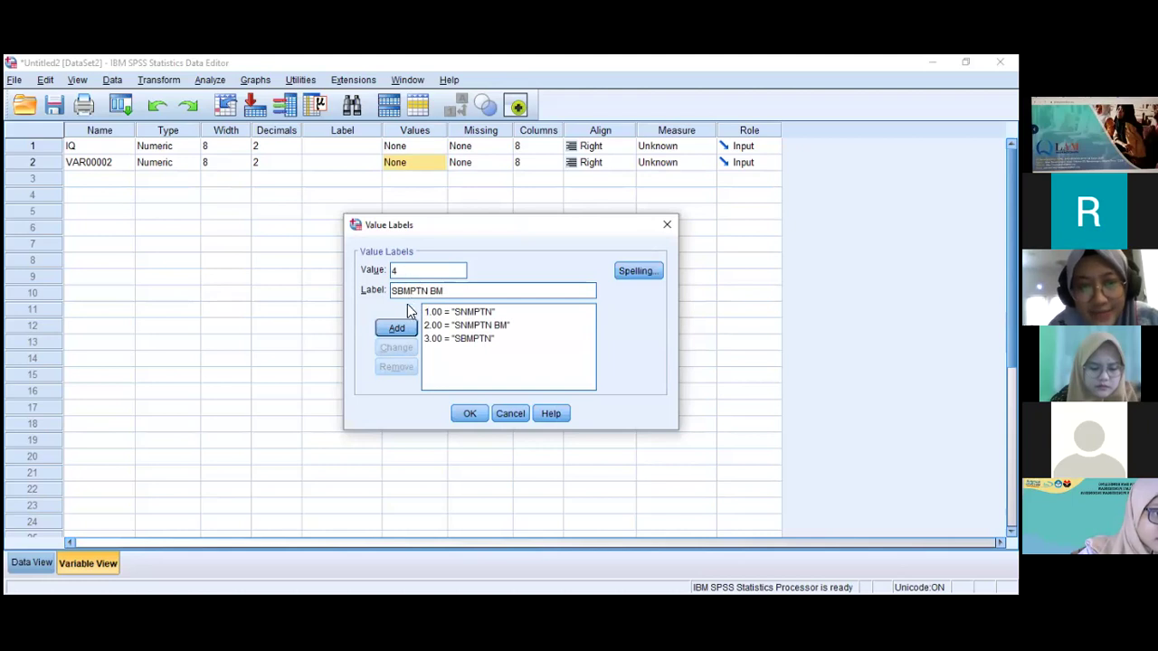
pyautogui.click(398, 329)
# - Add the label UMPTN for value 5 and apply the value labels to the second variable
pyautogui.write('5')
pyautogui.click(413, 290)
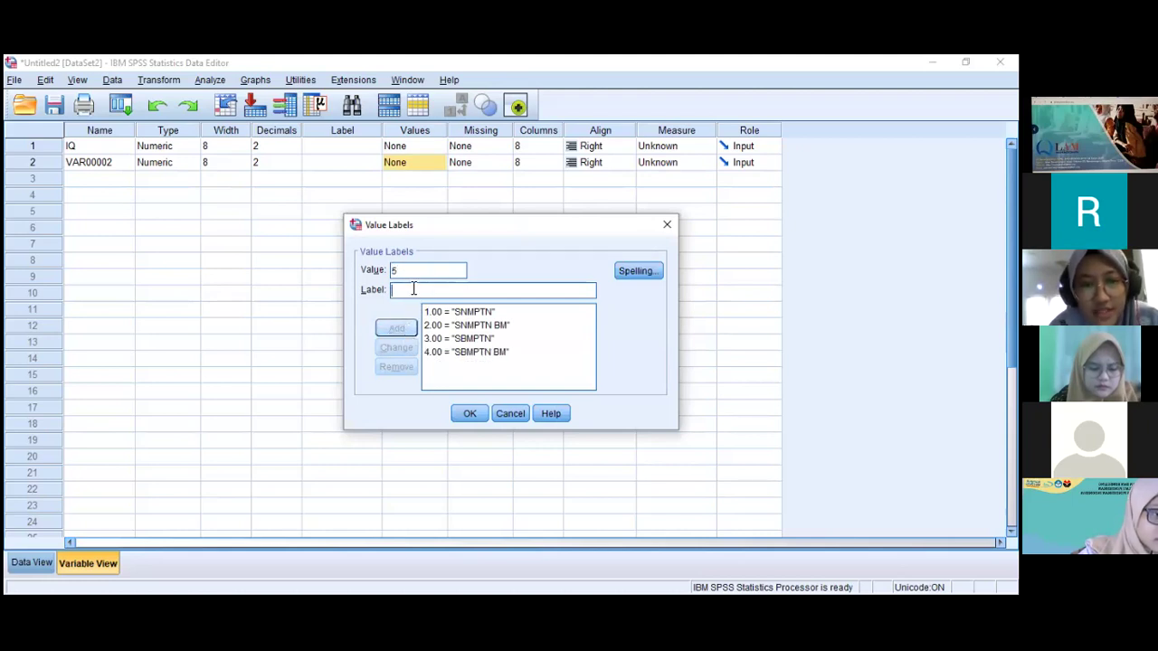
pyautogui.write('UMPTN')
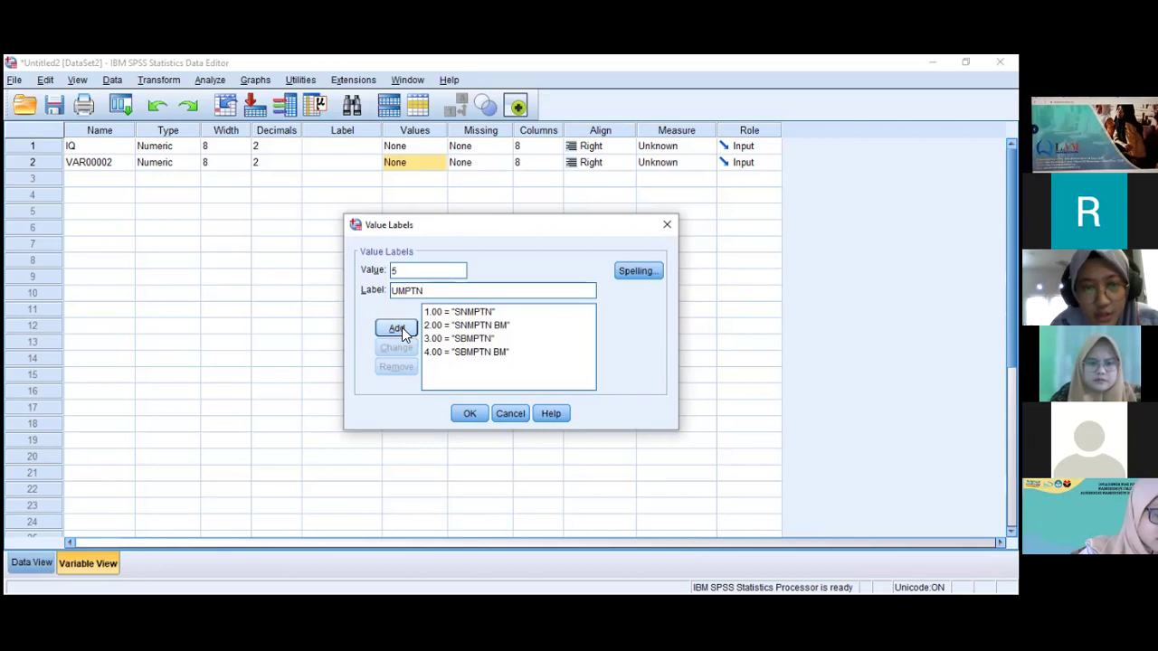
pyautogui.click(398, 329)
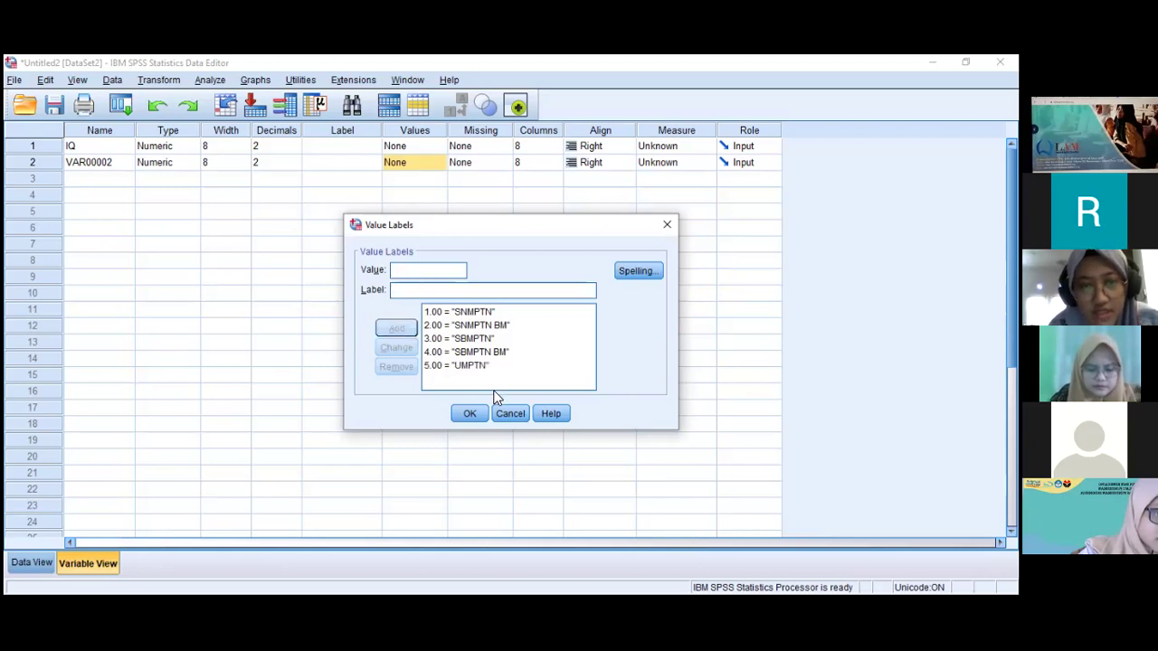
pyautogui.click(469, 415)
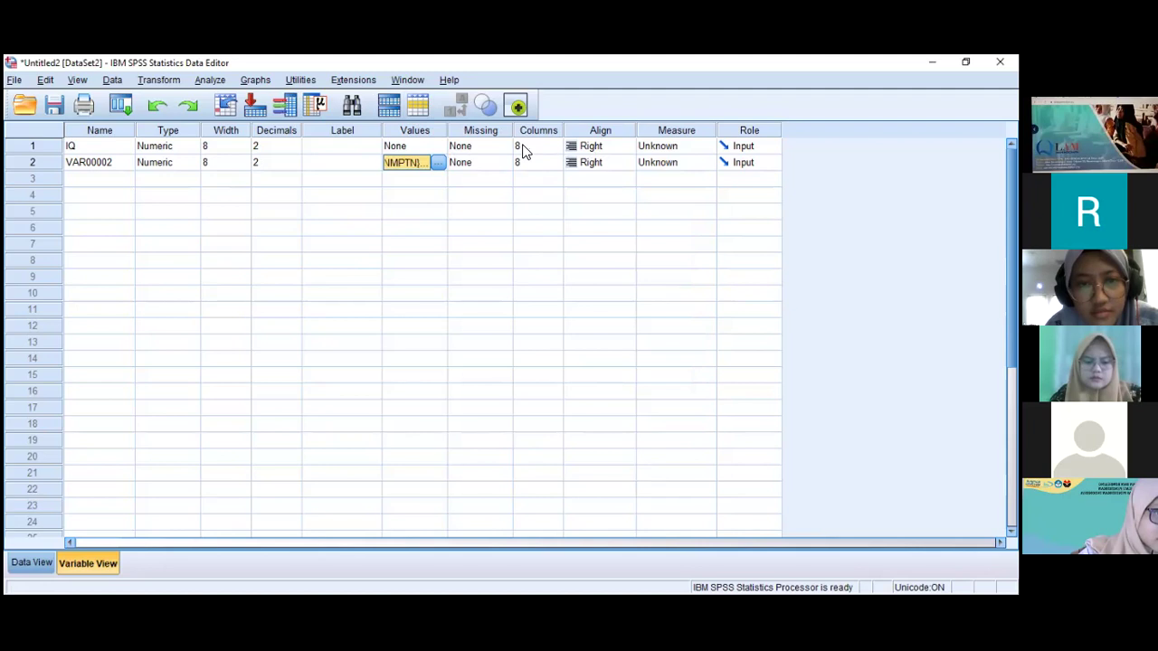
pyautogui.click(217, 81)
pyautogui.moveTo(258, 118)
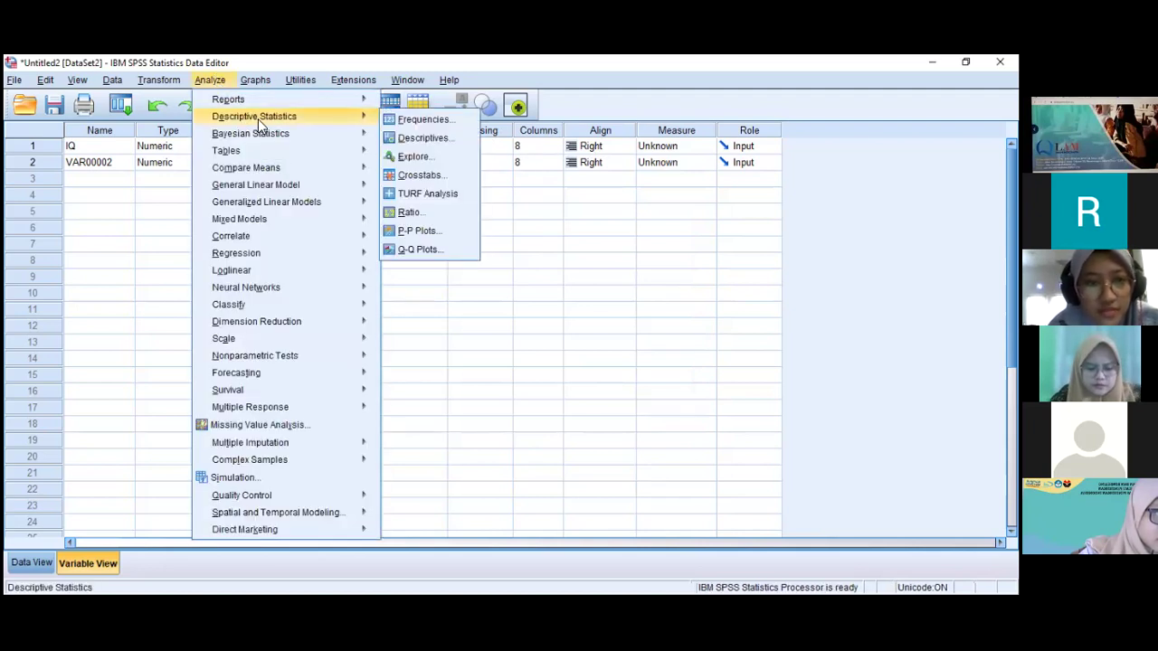
pyautogui.moveTo(262, 167)
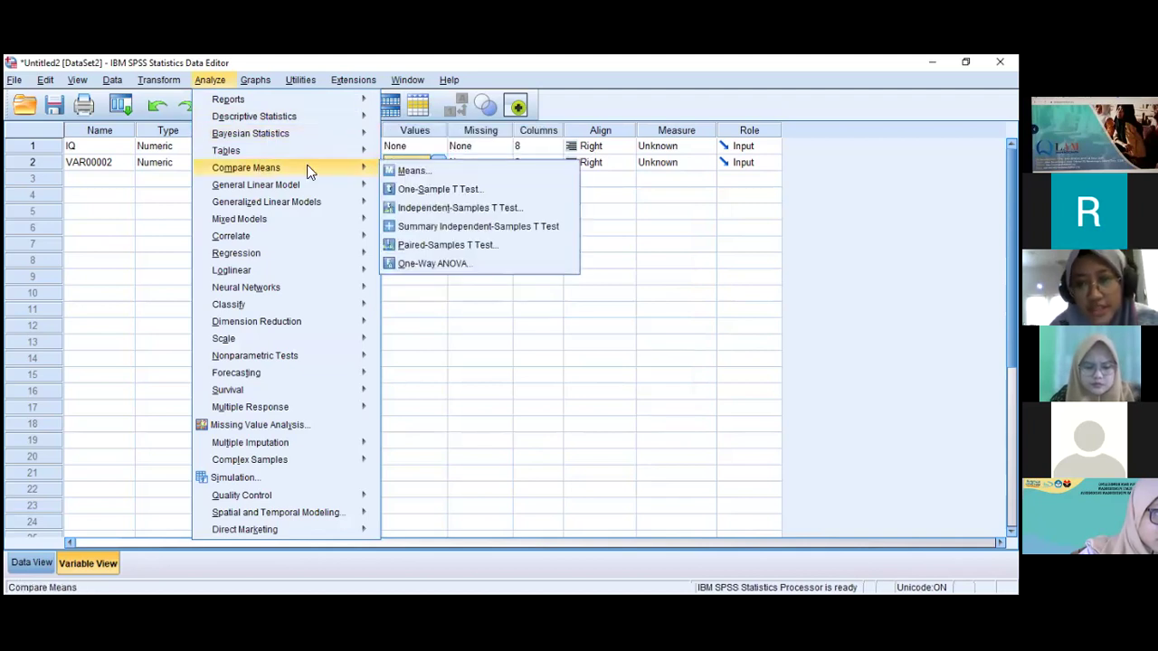
pyautogui.click(421, 263)
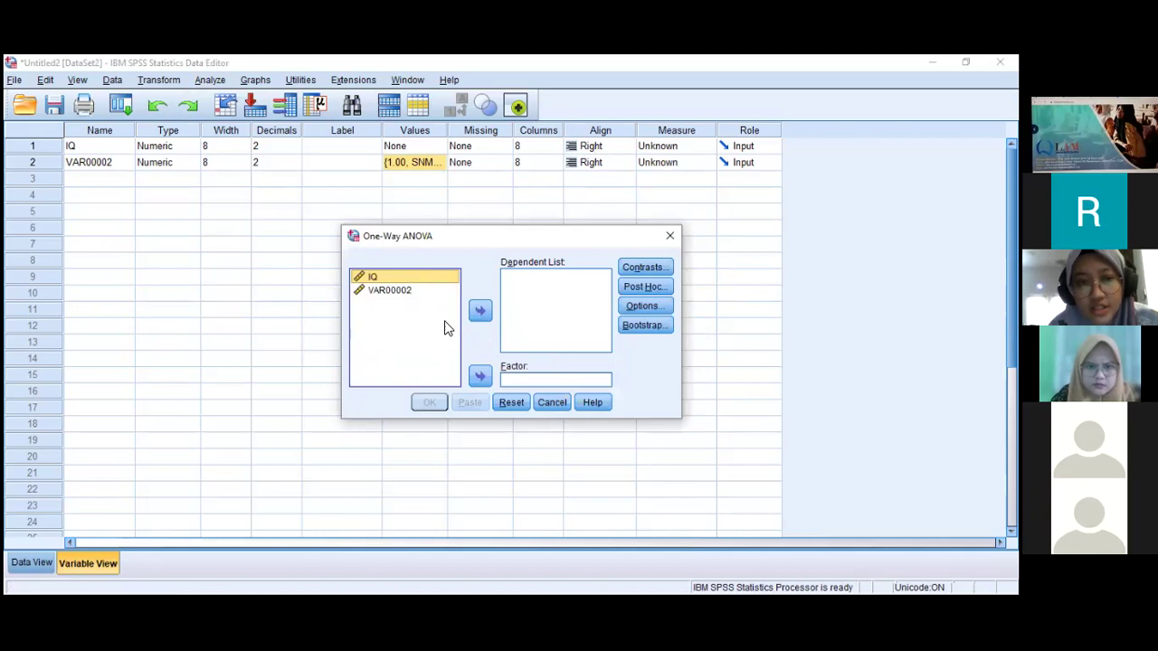
pyautogui.click(665, 240)
# - Rename the second variable, VAR00002, as JALUR
pyautogui.click(110, 163)
pyautogui.click(111, 162)
pyautogui.press('BackSpace')
pyautogui.press('BackSpace')
pyautogui.press('BackSpace')
pyautogui.press('BackSpace')
pyautogui.press('BackSpace')
pyautogui.press('BackSpace')
pyautogui.press('BackSpace')
pyautogui.press('BackSpace')
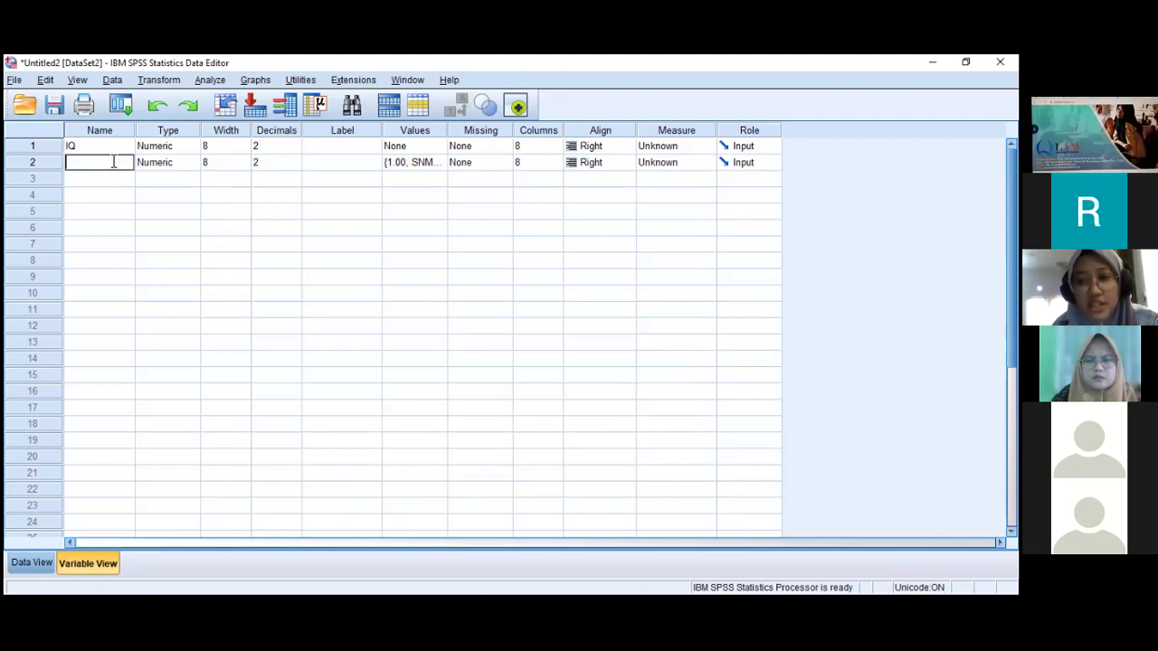
pyautogui.write('JALUR')
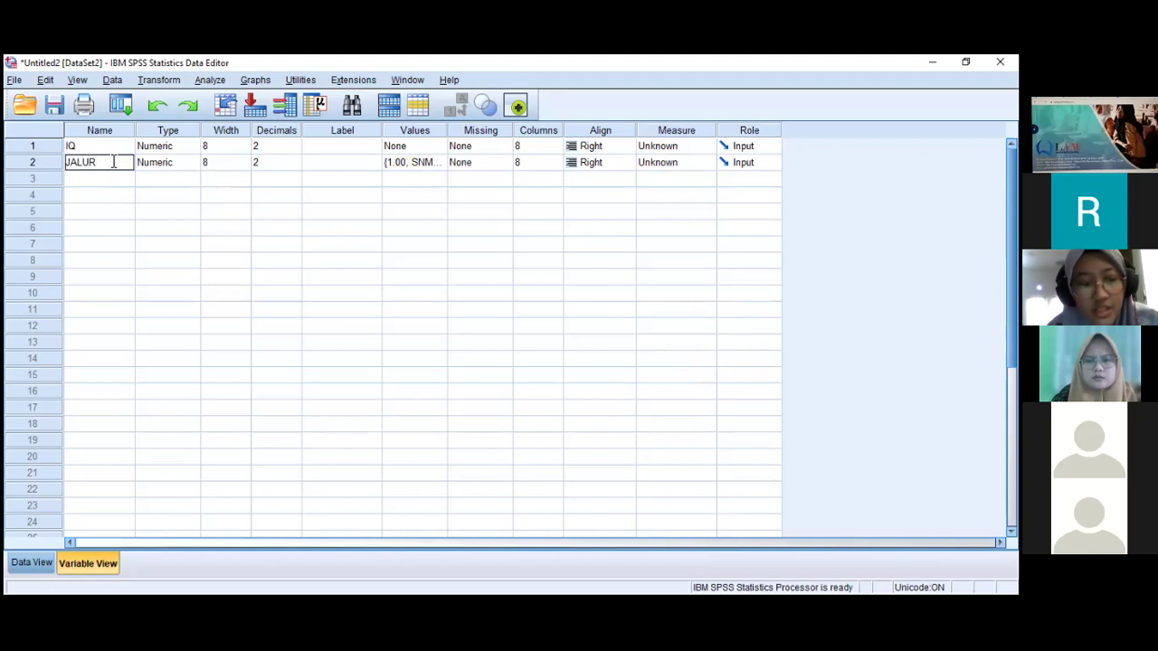
# - Set up a One-Way ANOVA with IQ as the dependent variable and JALUR as the factor
pyautogui.click(224, 83)
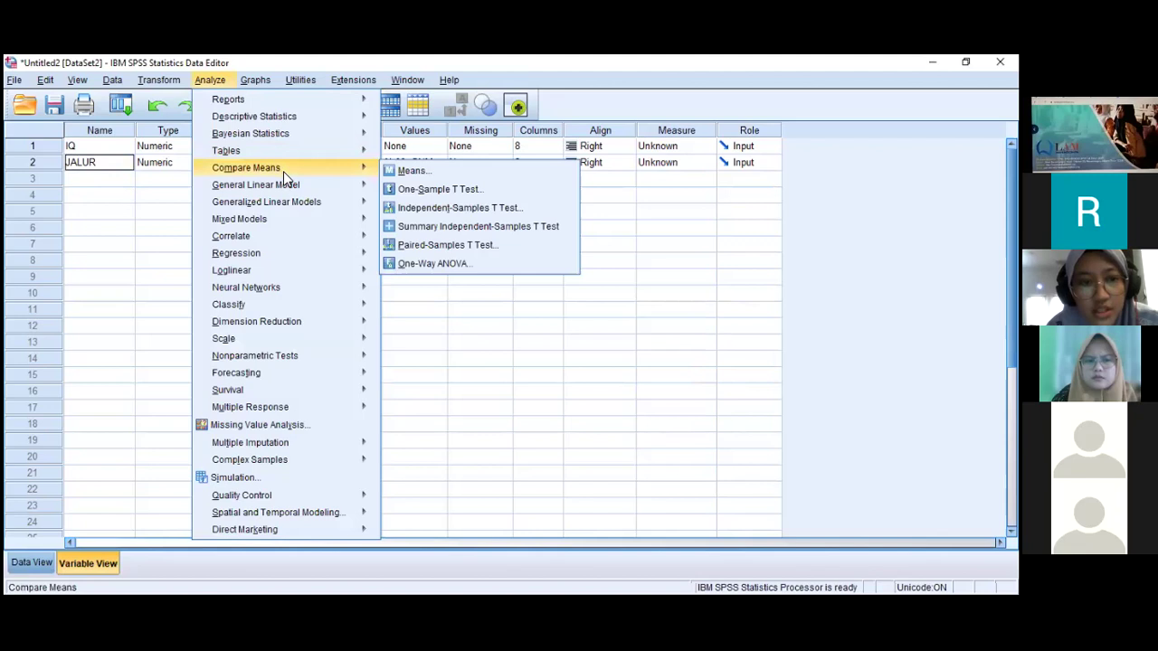
pyautogui.click(430, 265)
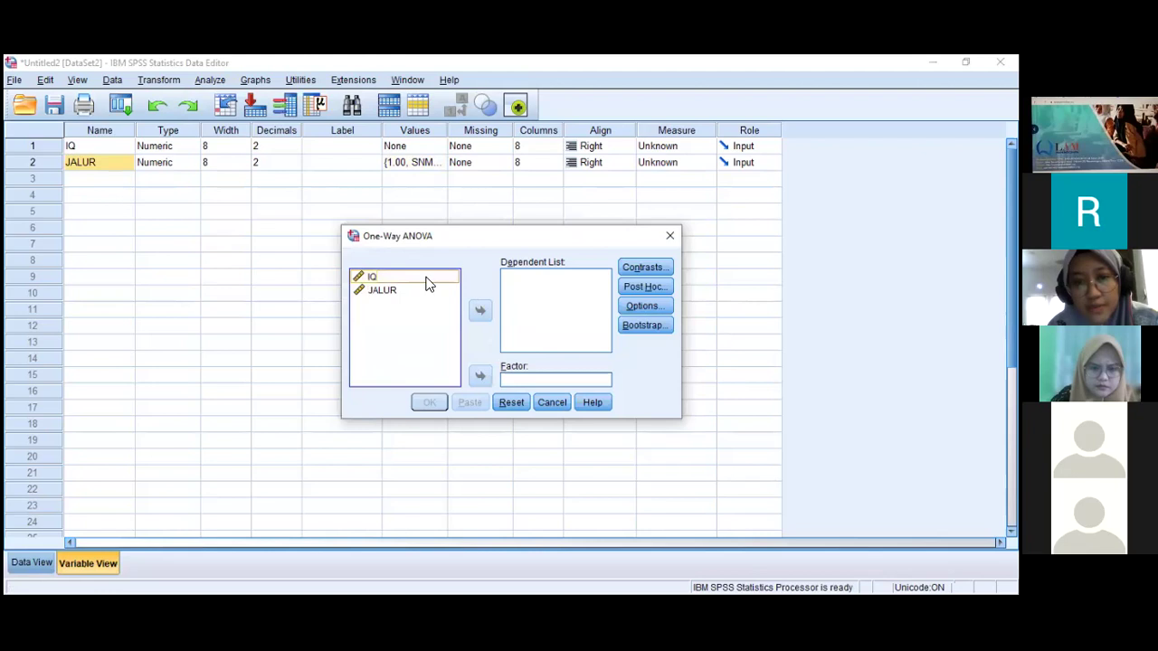
pyautogui.click(427, 282)
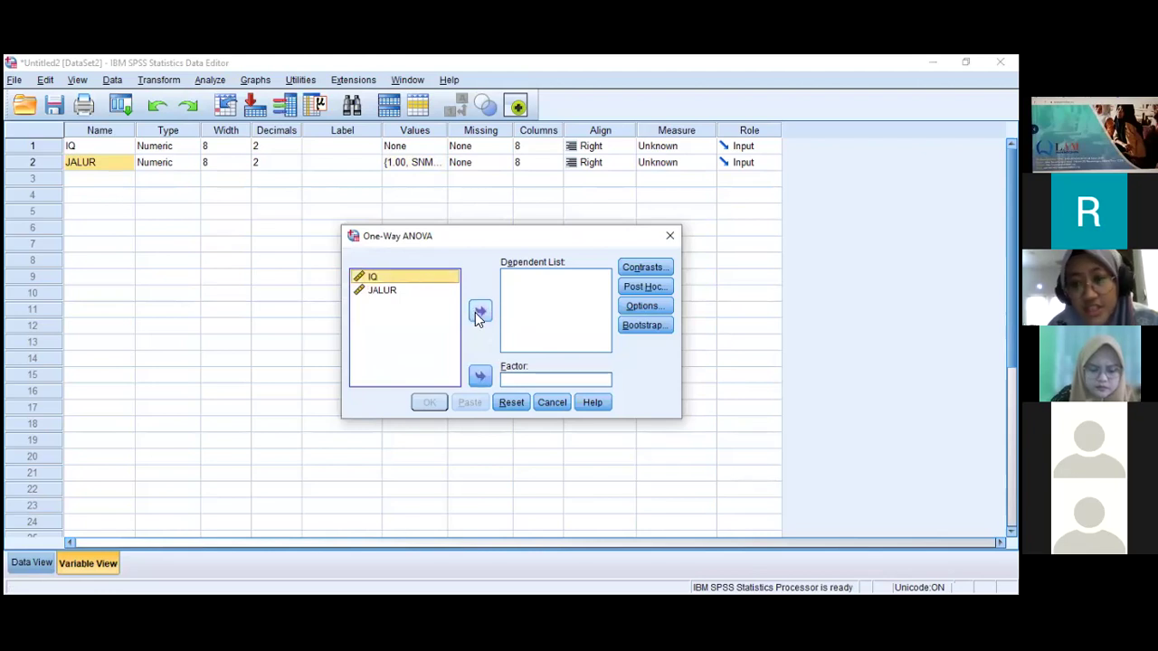
pyautogui.click(477, 314)
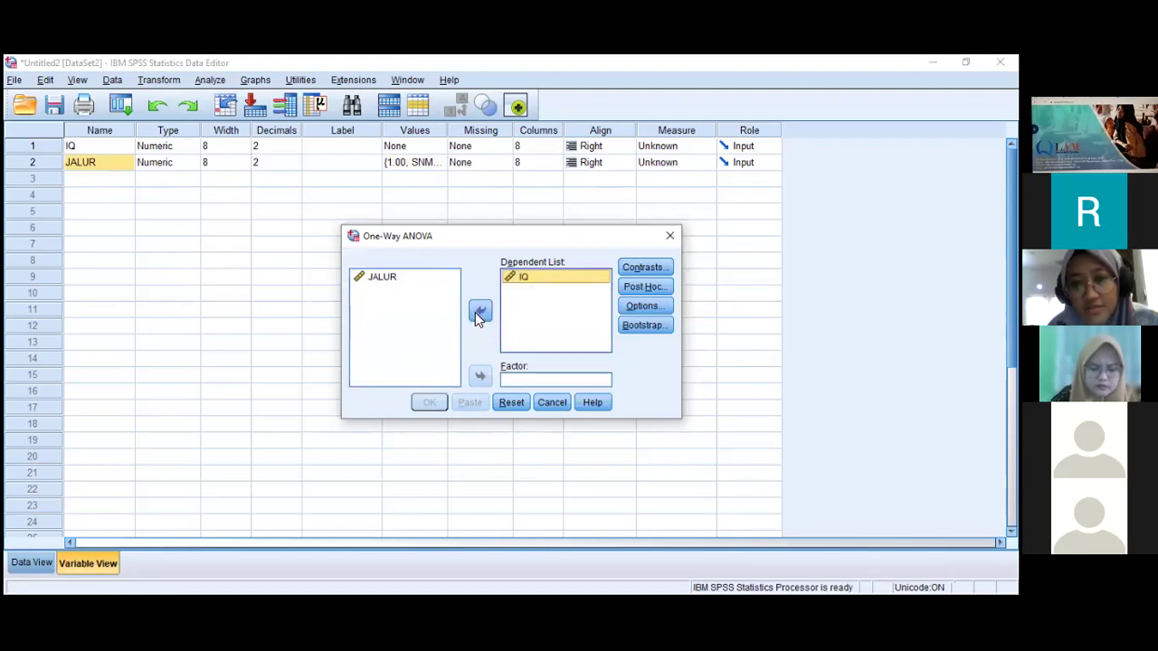
pyautogui.click(400, 282)
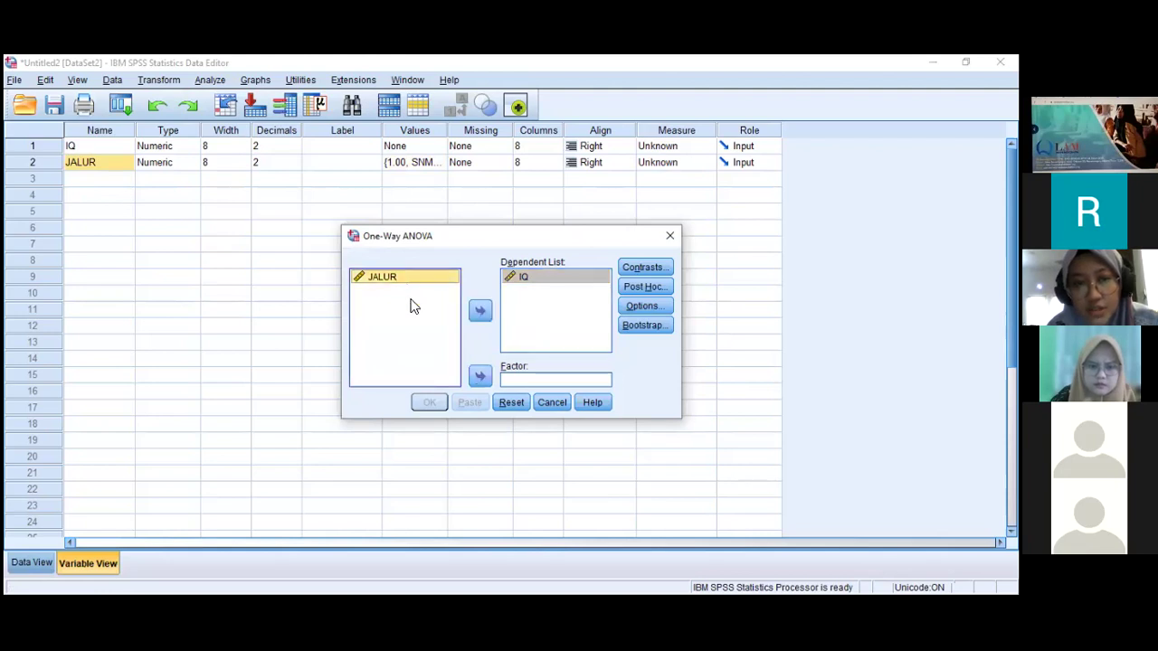
pyautogui.click(480, 378)
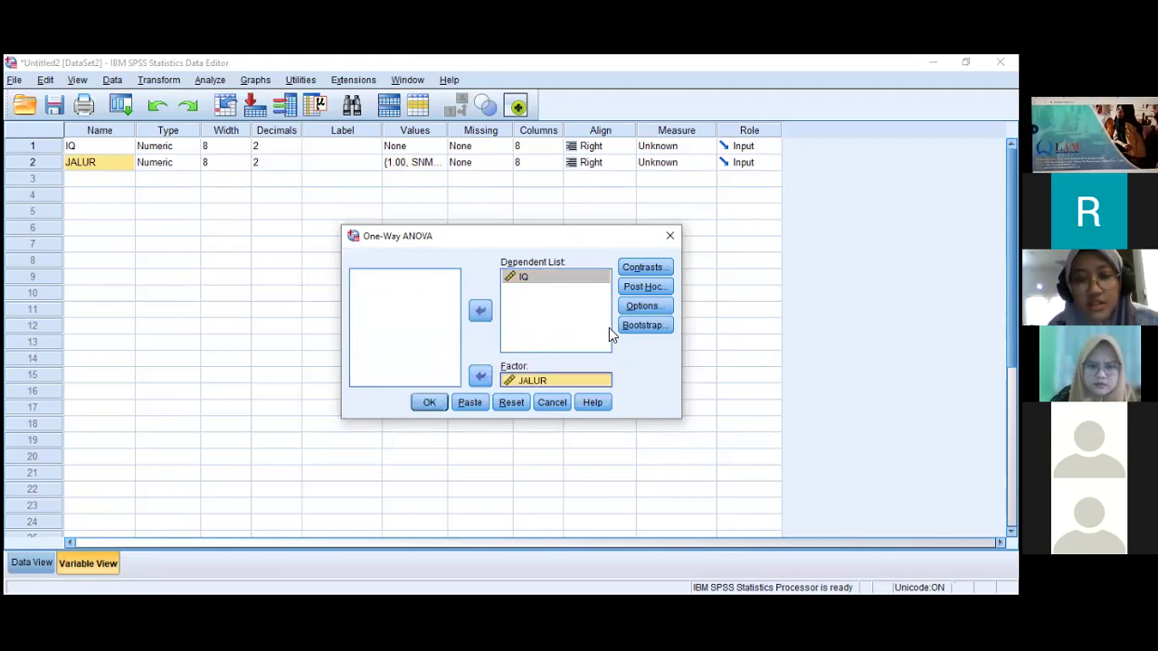
# - Add the LSD post hoc multiple comparison test to the One-Way ANOVA
pyautogui.click(642, 289)
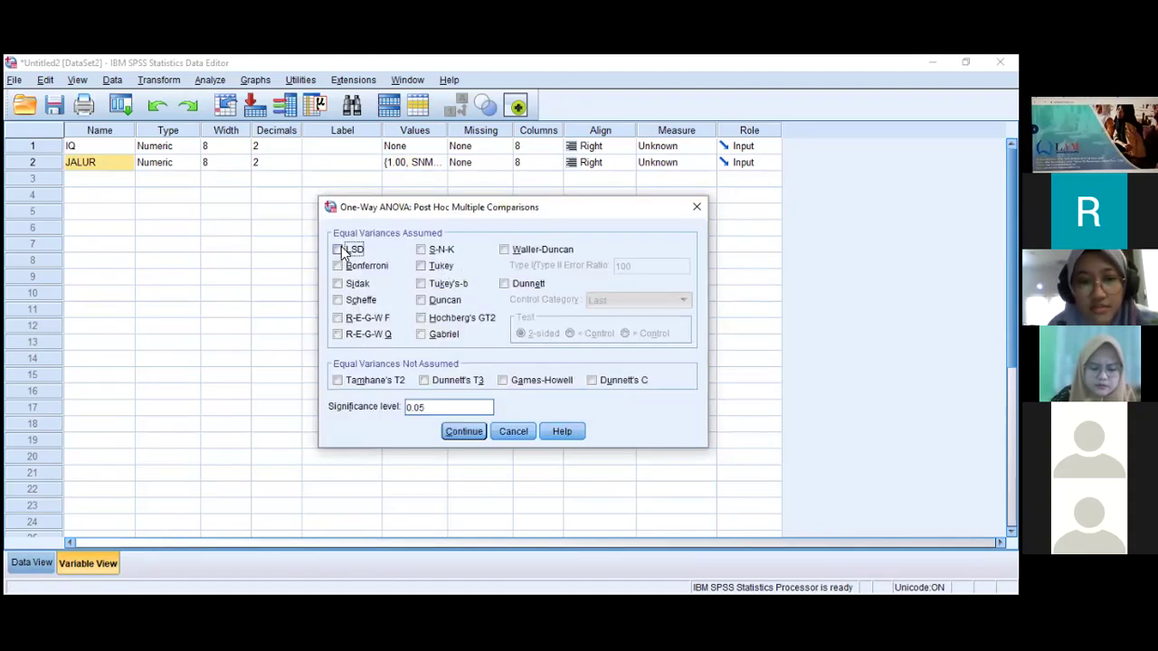
pyautogui.click(341, 251)
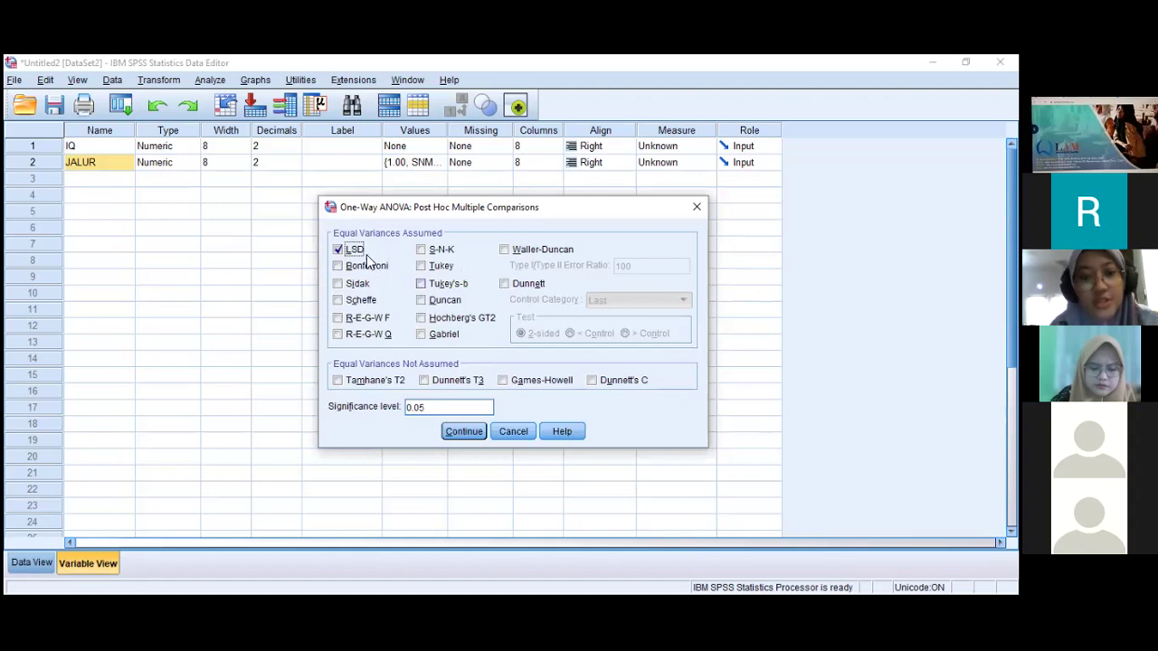
pyautogui.click(464, 433)
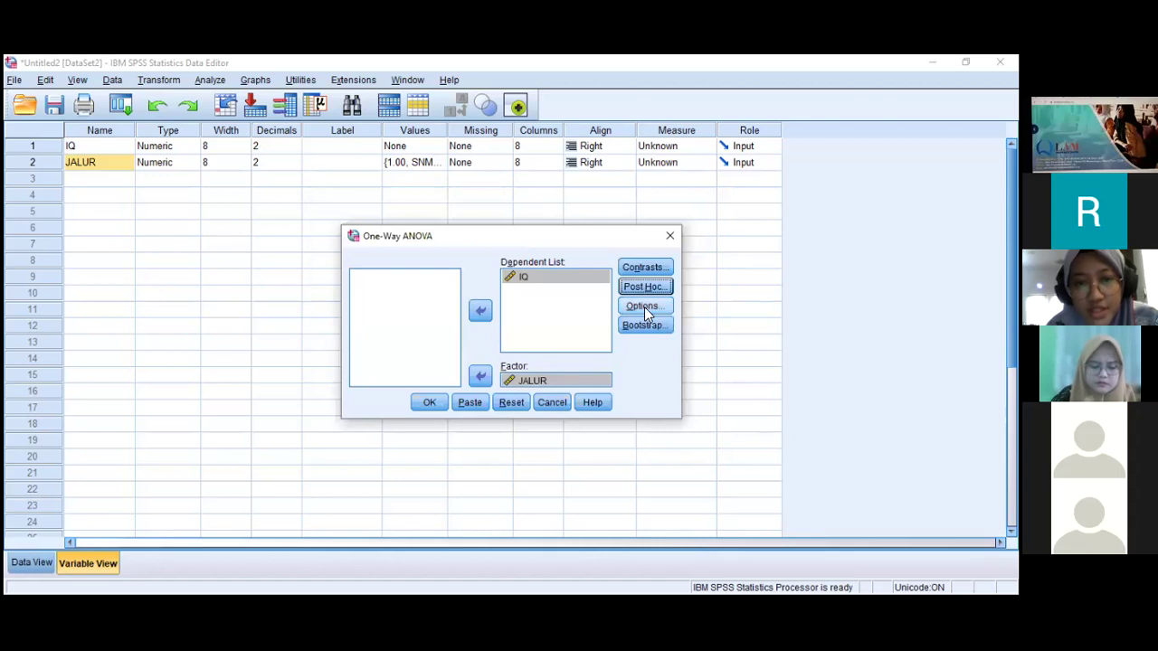
# - Include descriptive statistics, the homogeneity of variance test and a means plot, and run the One-Way ANOVA
pyautogui.click(643, 305)
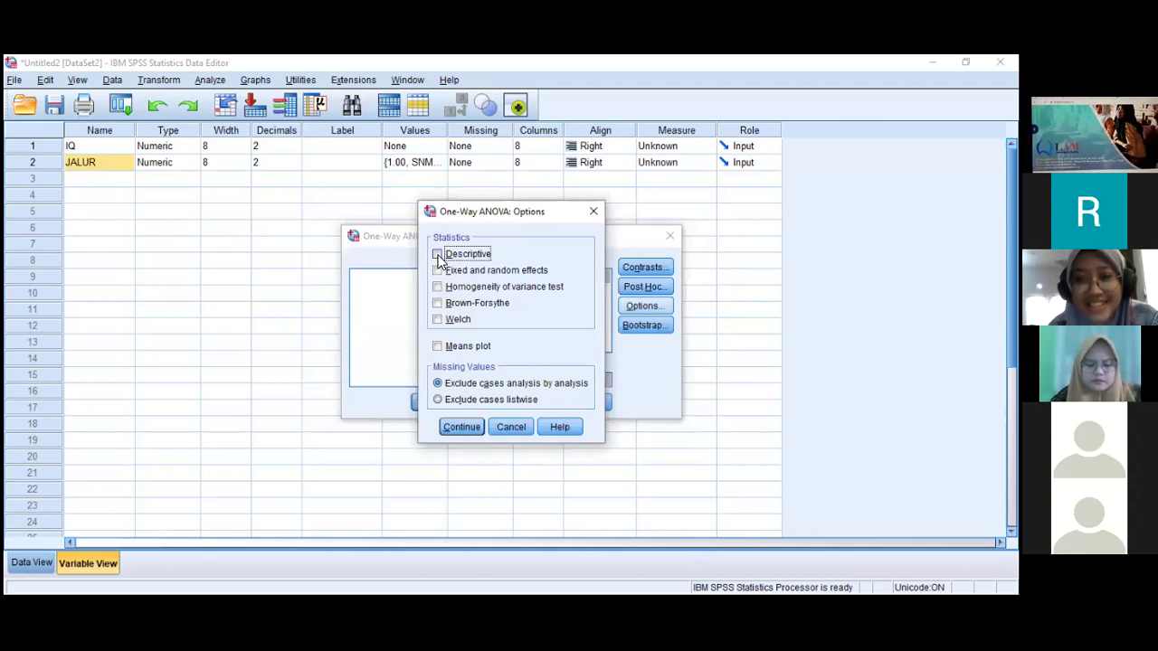
pyautogui.click(438, 256)
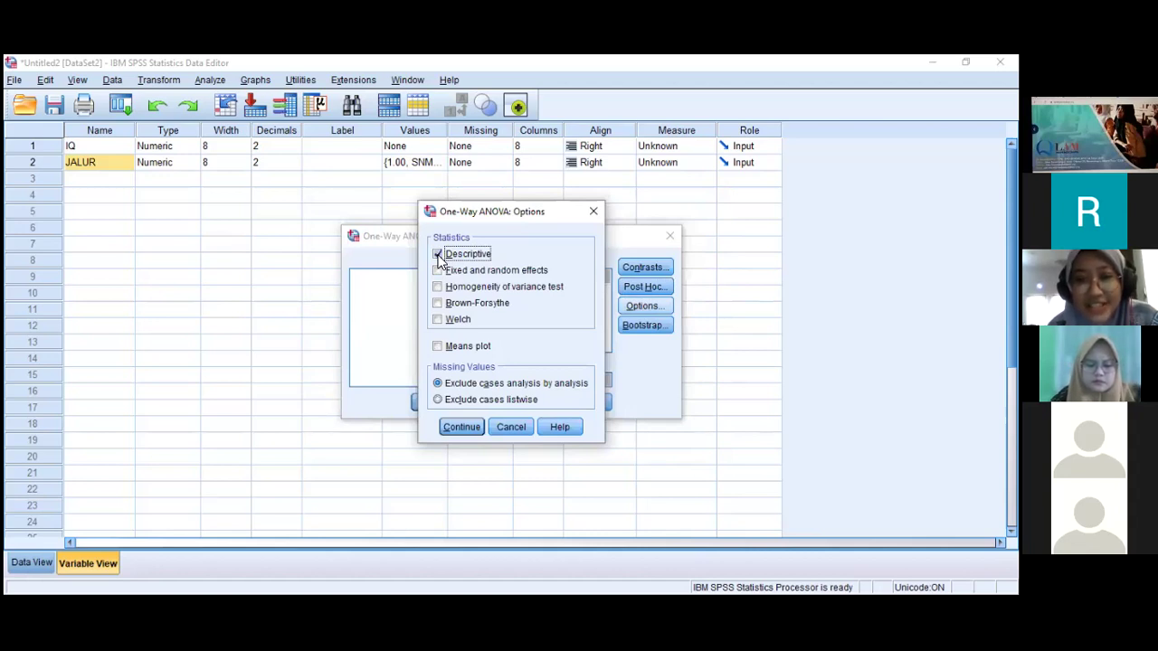
pyautogui.click(437, 287)
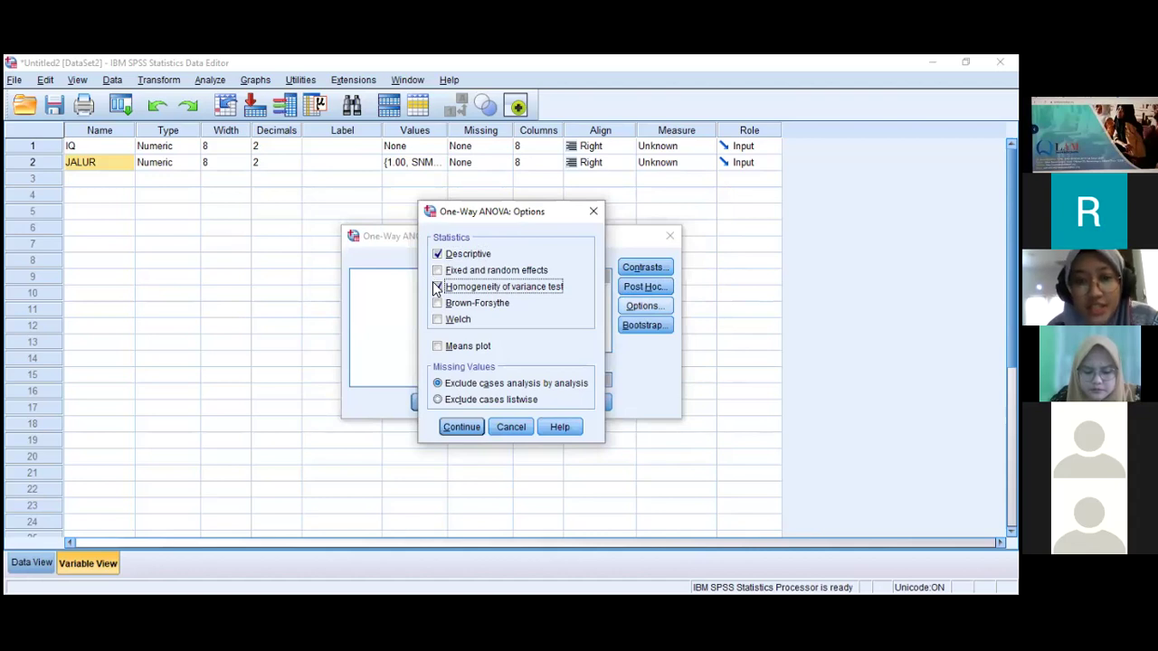
pyautogui.click(438, 347)
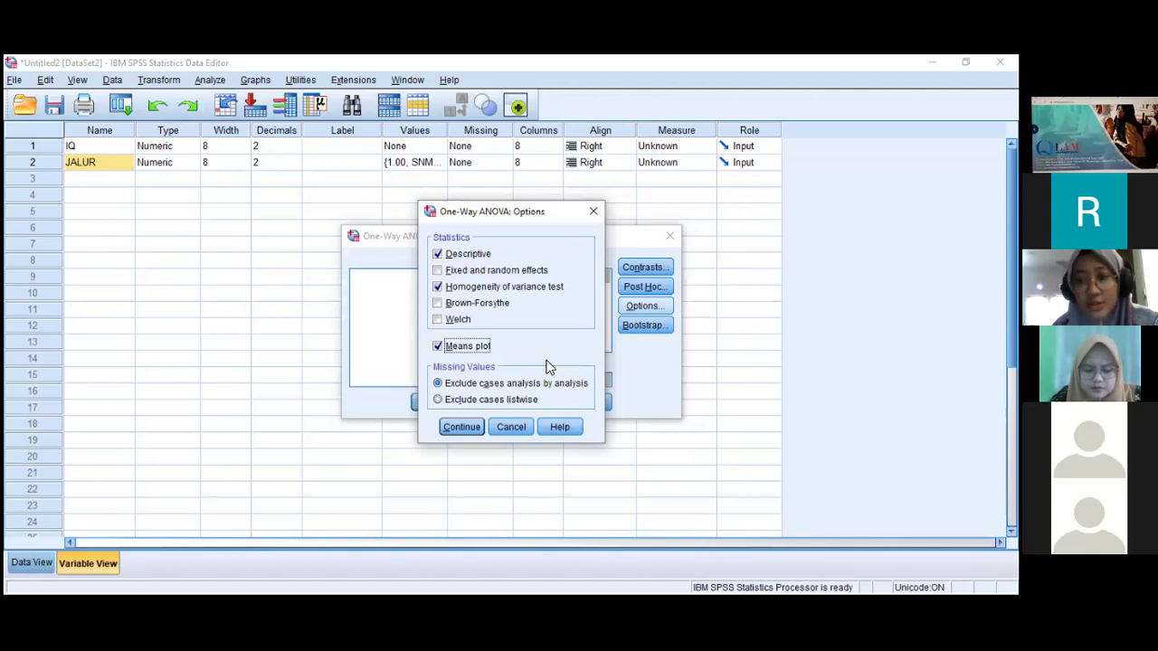
pyautogui.click(456, 433)
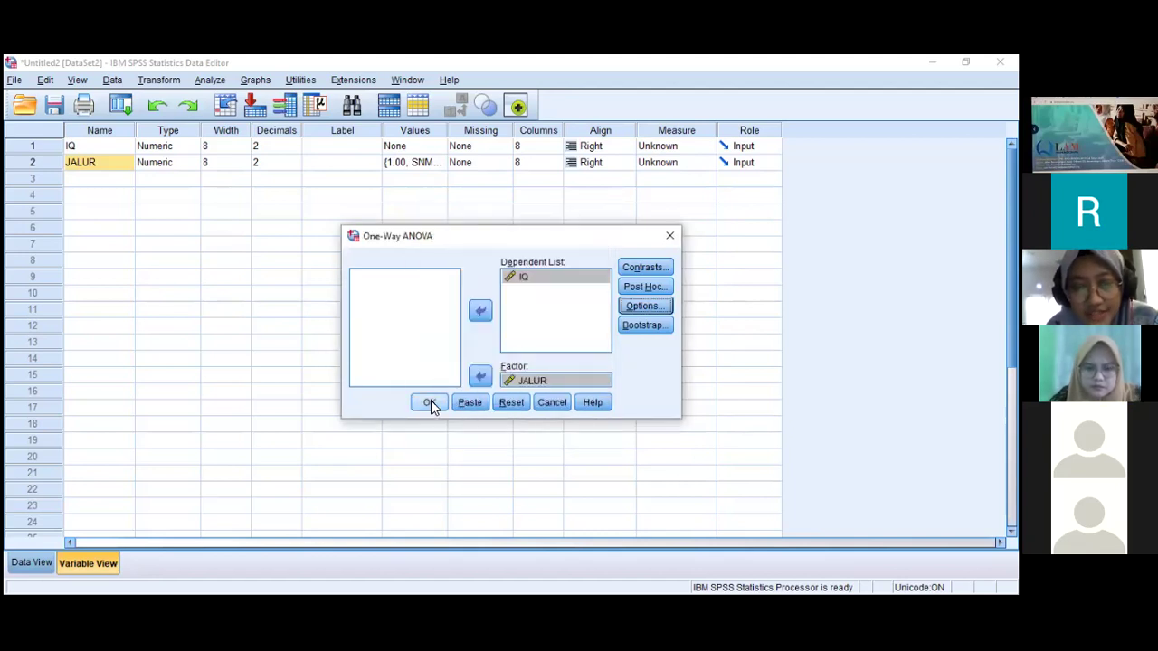
pyautogui.click(431, 404)
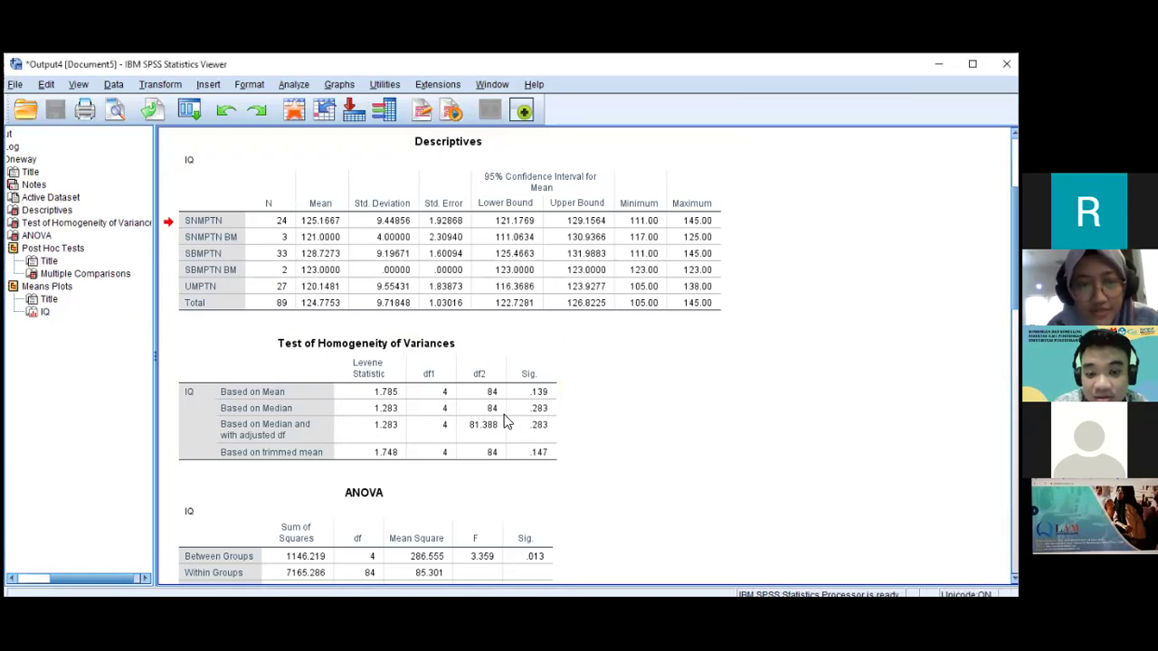
# - Examine the Descriptives, Test of Homogeneity of Variances and ANOVA tables for IQ in the output
pyautogui.click(507, 421)
pyautogui.press('Down')
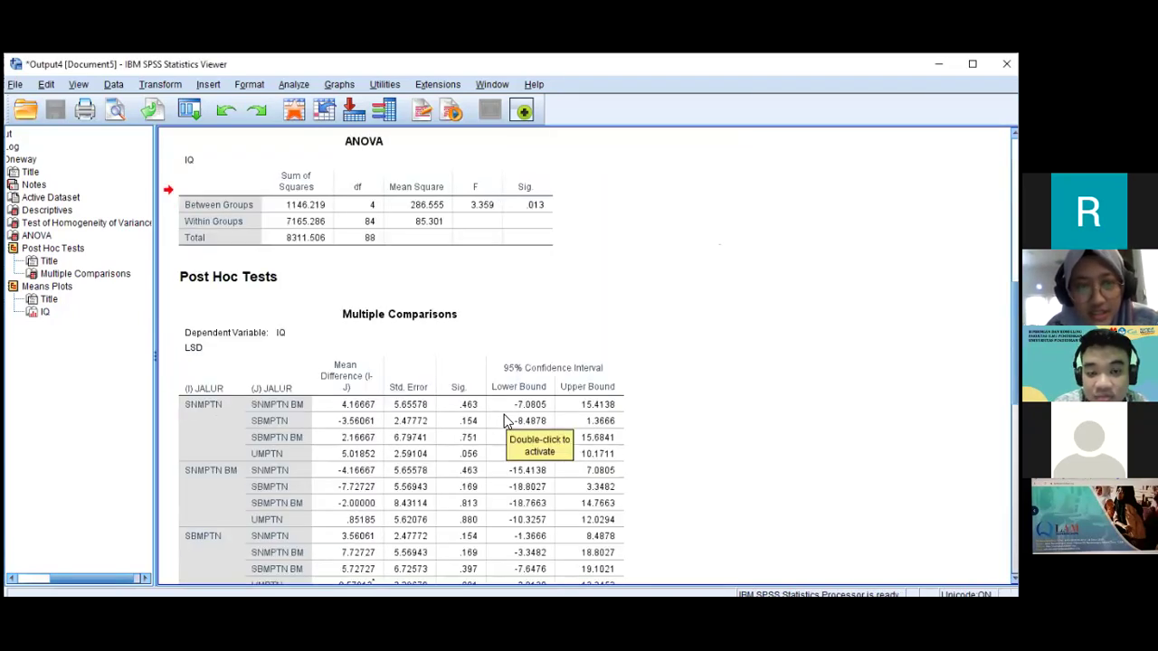
pyautogui.press('Up')
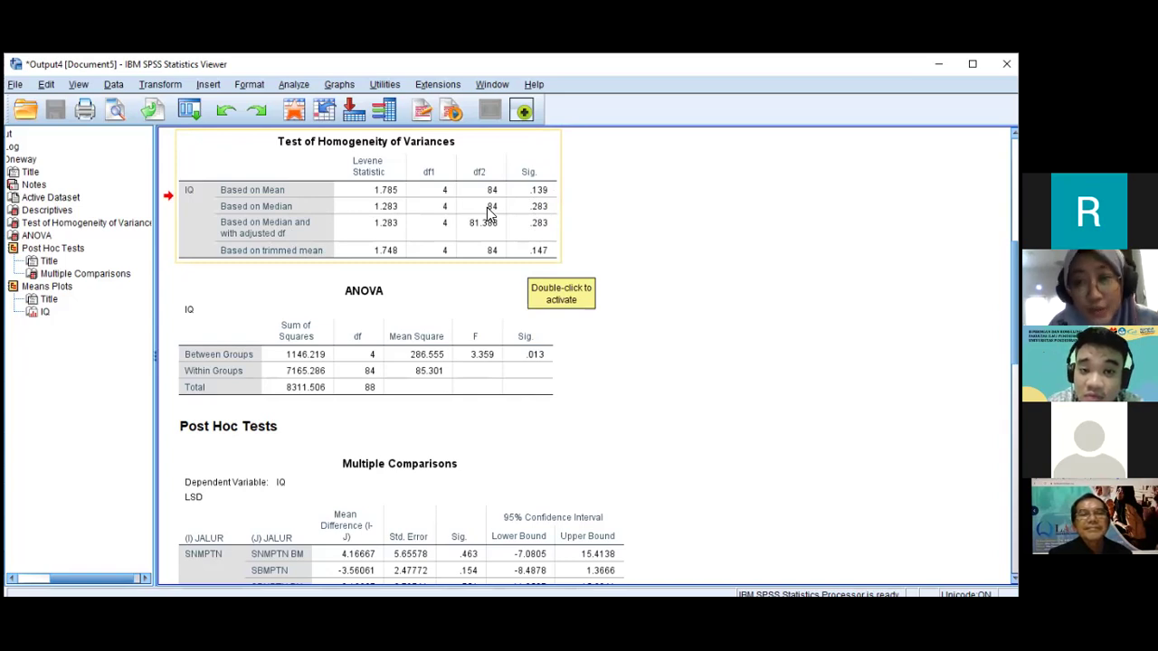
pyautogui.click(579, 336)
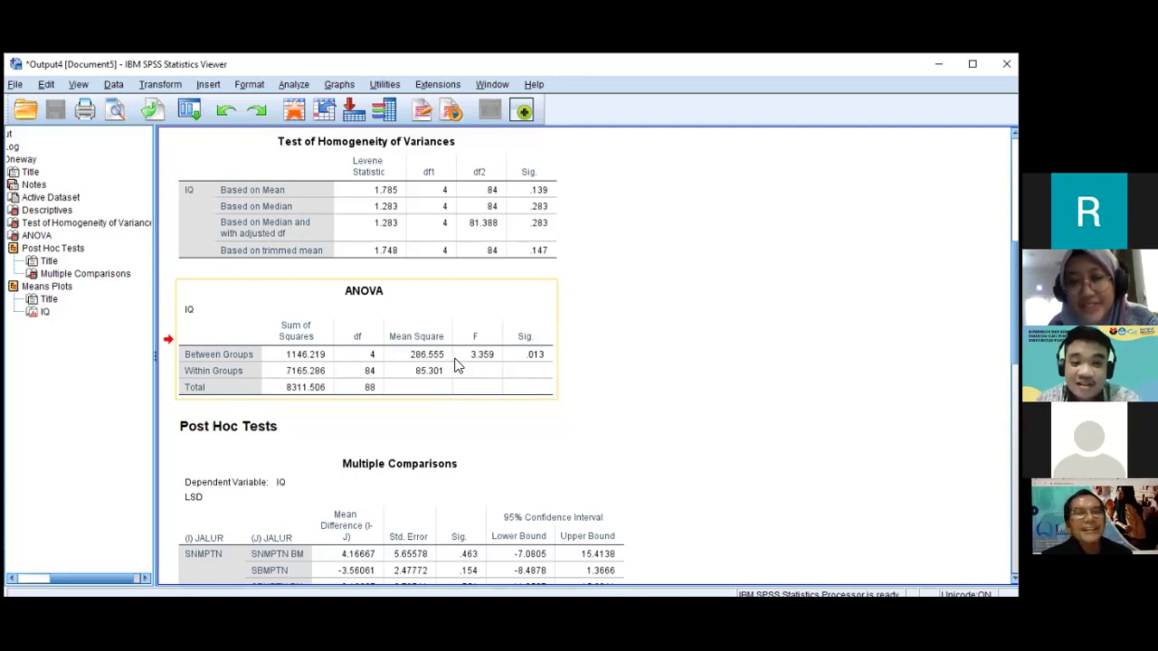
pyautogui.press('Up')
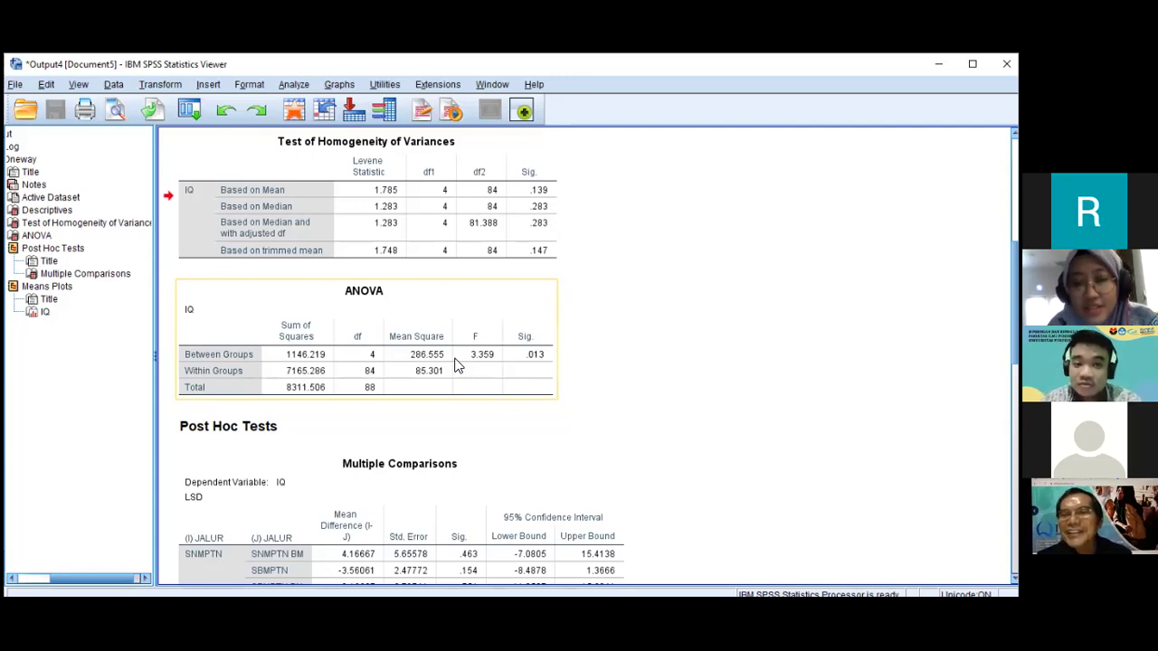
pyautogui.press('Up')
pyautogui.press('Up')
pyautogui.press('Down')
pyautogui.press('Down')
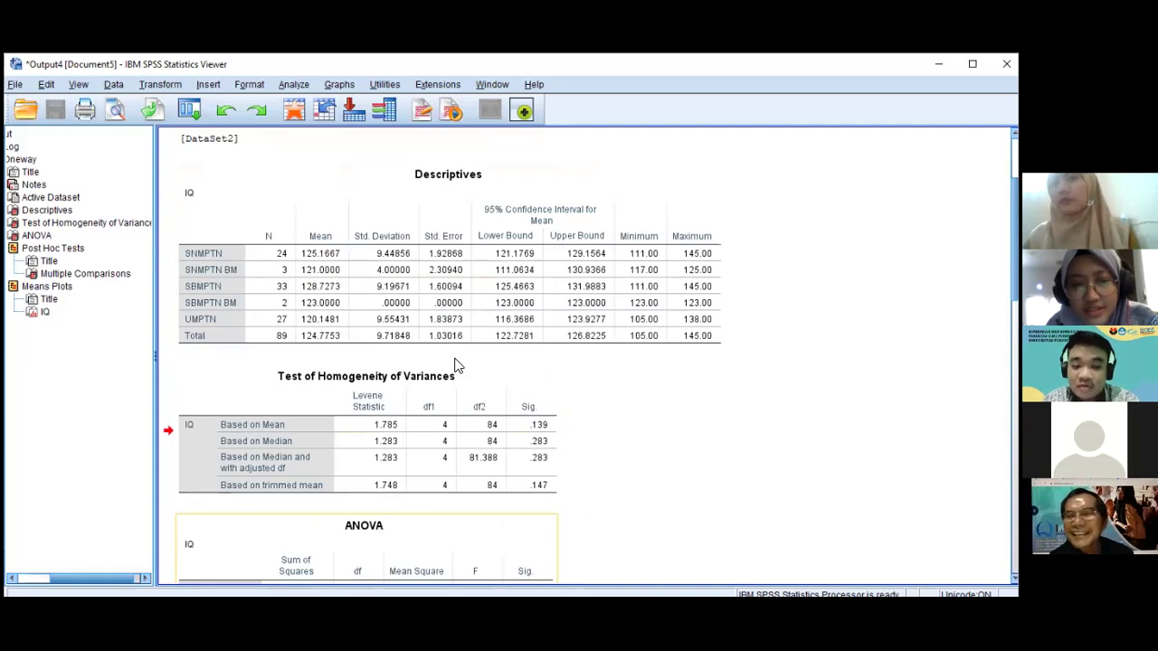
pyautogui.press('Down')
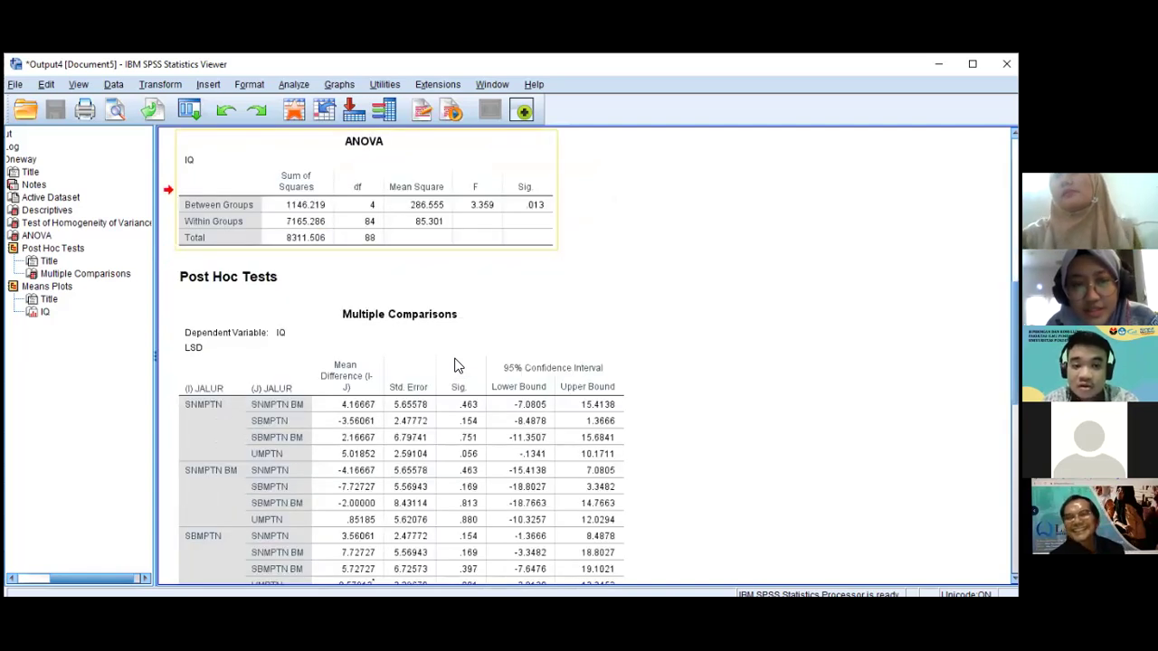
pyautogui.press('Up')
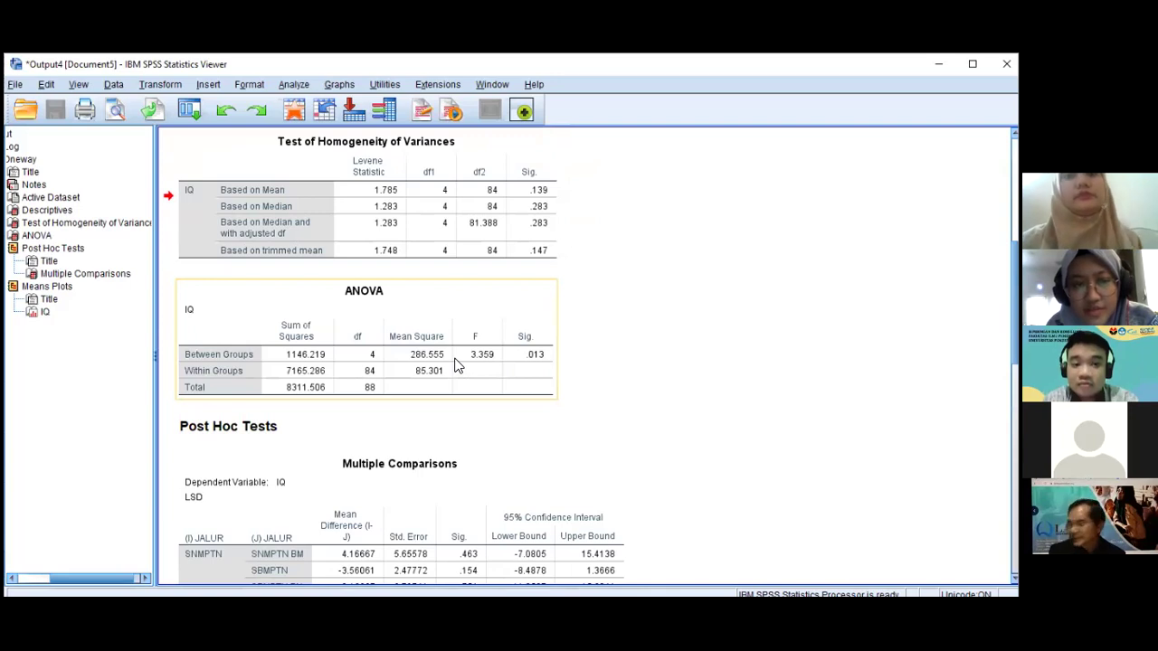
pyautogui.press('Down')
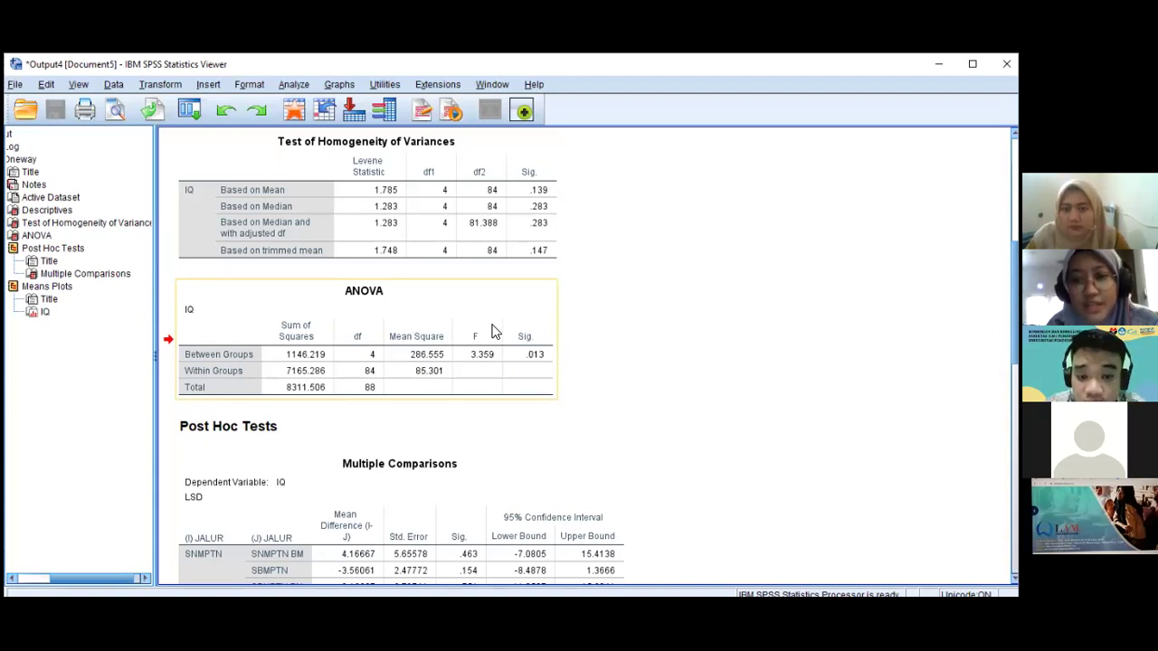
# - Examine the means plot and the LSD Multiple Comparisons table, and review the preceding ANOVA output tables
pyautogui.scroll(-10, 493, 332)
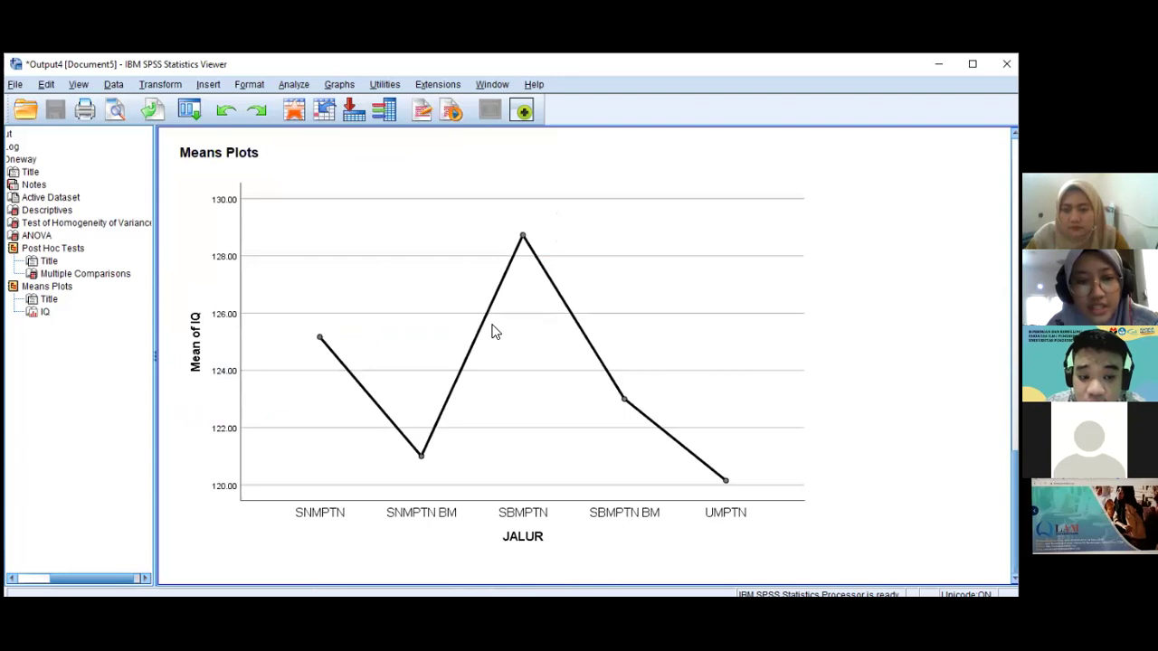
pyautogui.scroll(8, 493, 332)
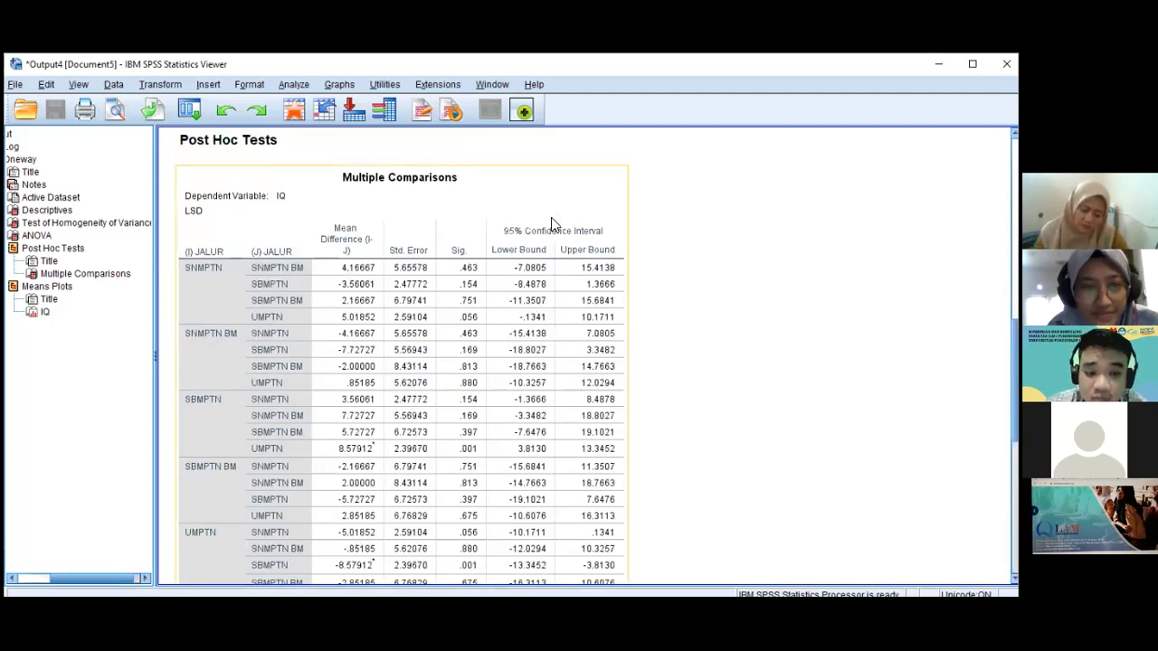
pyautogui.click(277, 147)
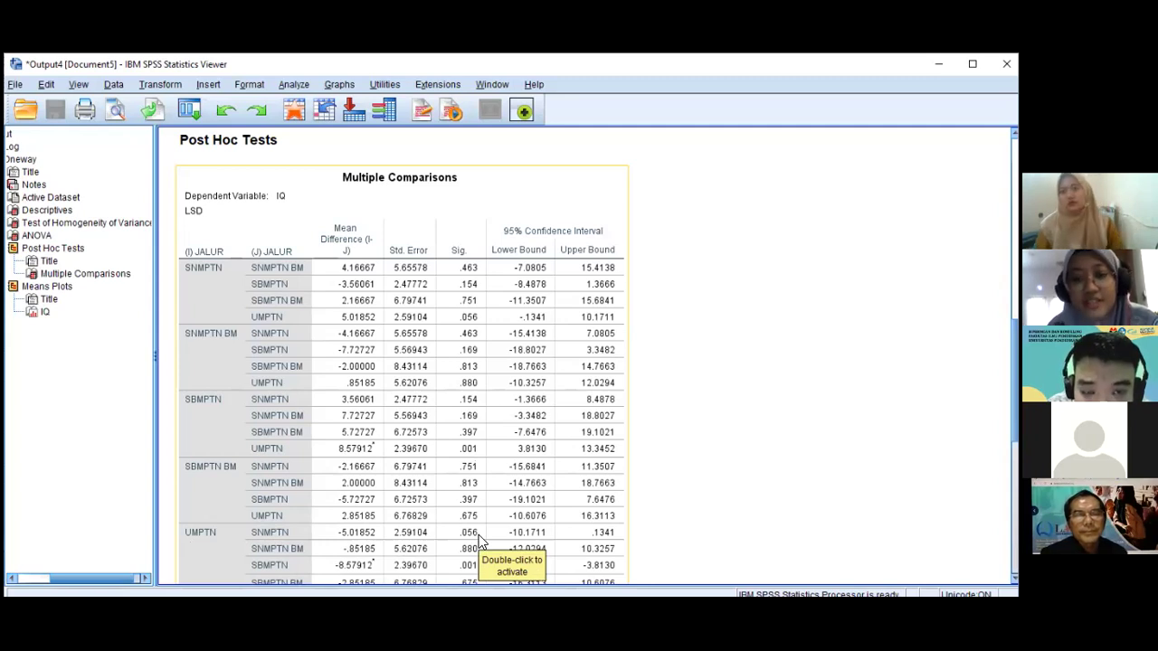
pyautogui.scroll(-5, 715, 472)
pyautogui.scroll(5, 716, 472)
pyautogui.scroll(3, 715, 473)
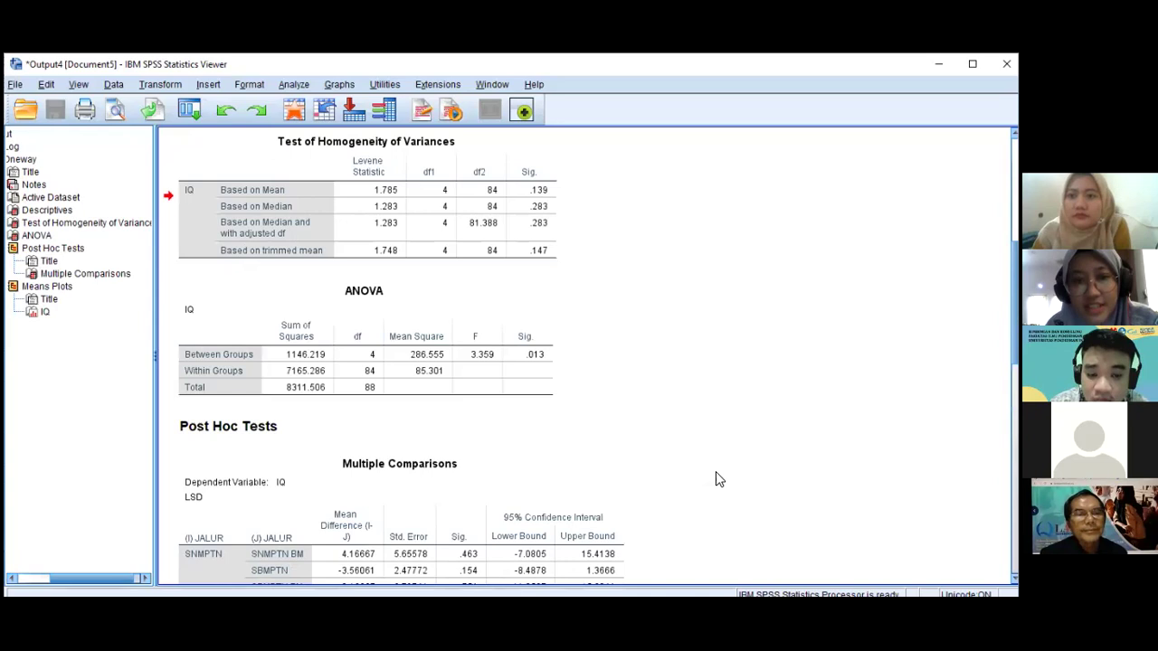
pyautogui.scroll(3, 715, 479)
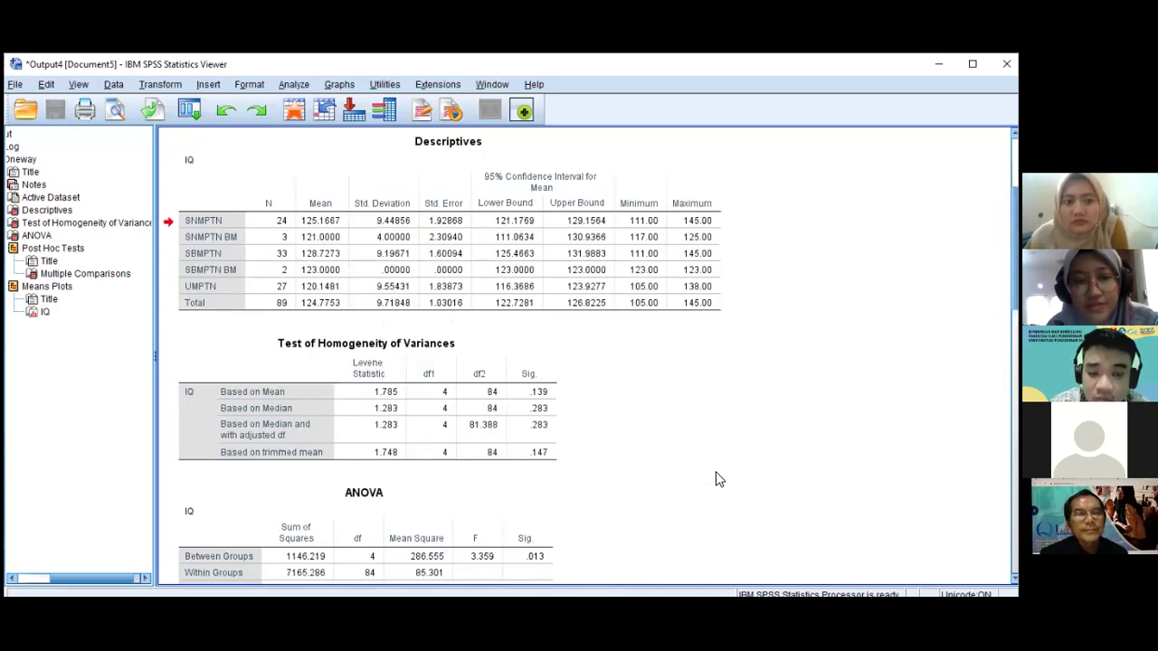
pyautogui.scroll(1, 716, 479)
pyautogui.scroll(-5, 715, 479)
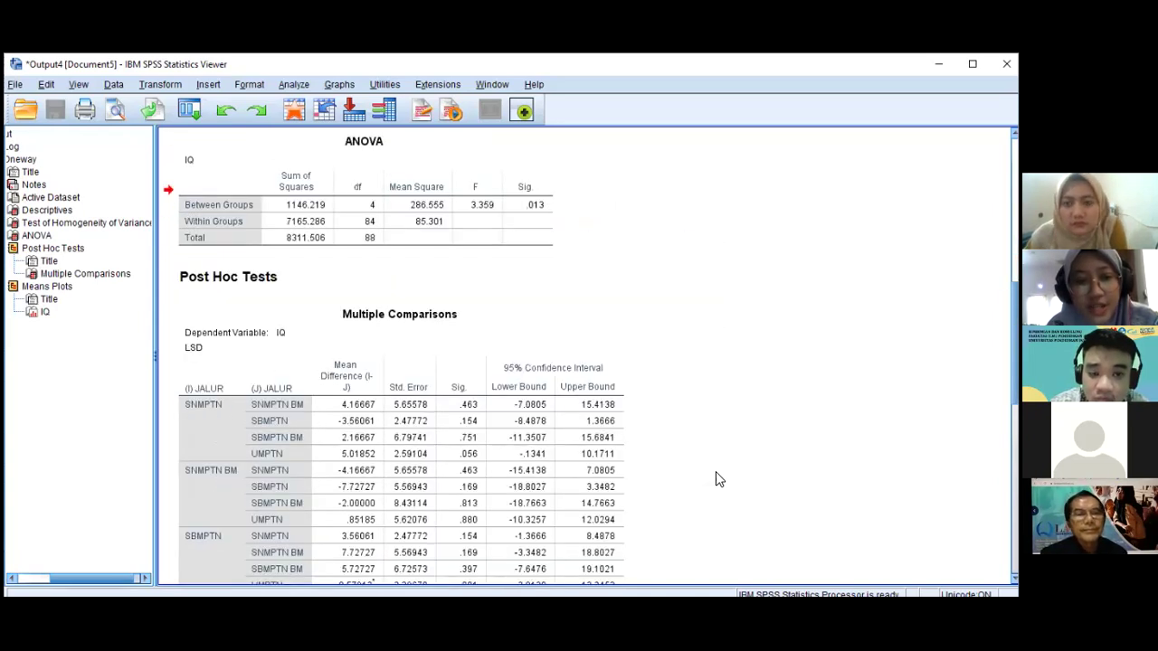
pyautogui.scroll(2, 716, 479)
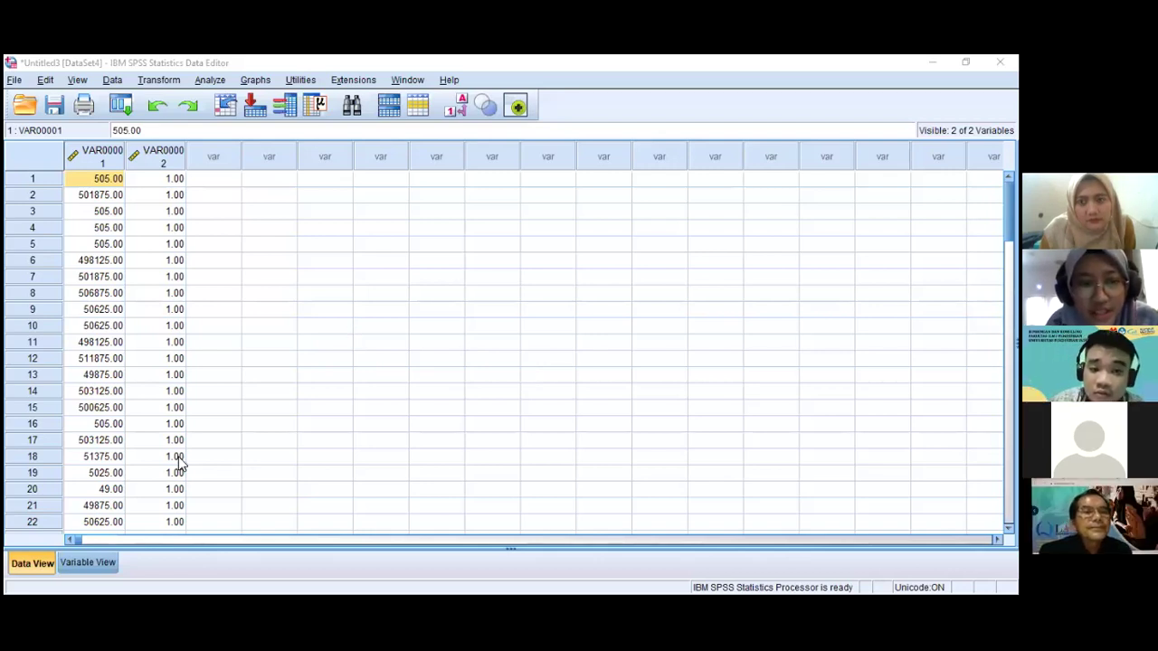
# - Switch to the Untitled3 dataset's variable definitions and rename the first variable, VAR00001, as IQ
pyautogui.click(88, 563)
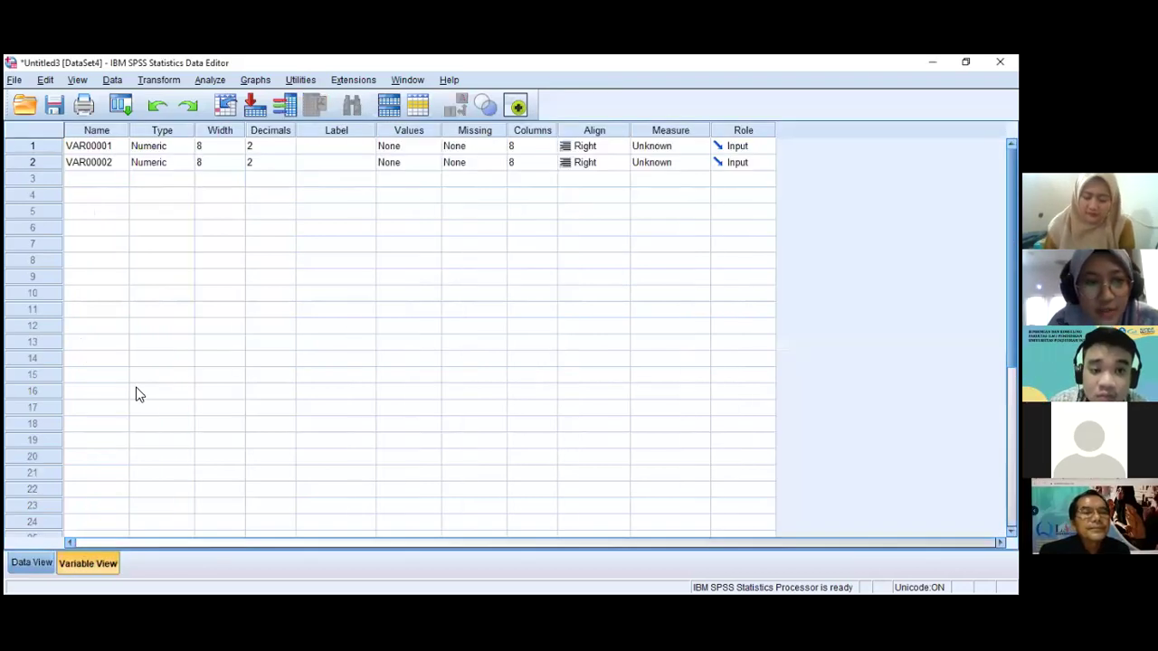
pyautogui.click(100, 148)
pyautogui.doubleClick(104, 148)
pyautogui.press('BackSpace')
pyautogui.press('BackSpace')
pyautogui.press('BackSpace')
pyautogui.press('BackSpace')
pyautogui.press('BackSpace')
pyautogui.press('BackSpace')
pyautogui.press('BackSpace')
pyautogui.press('BackSpace')
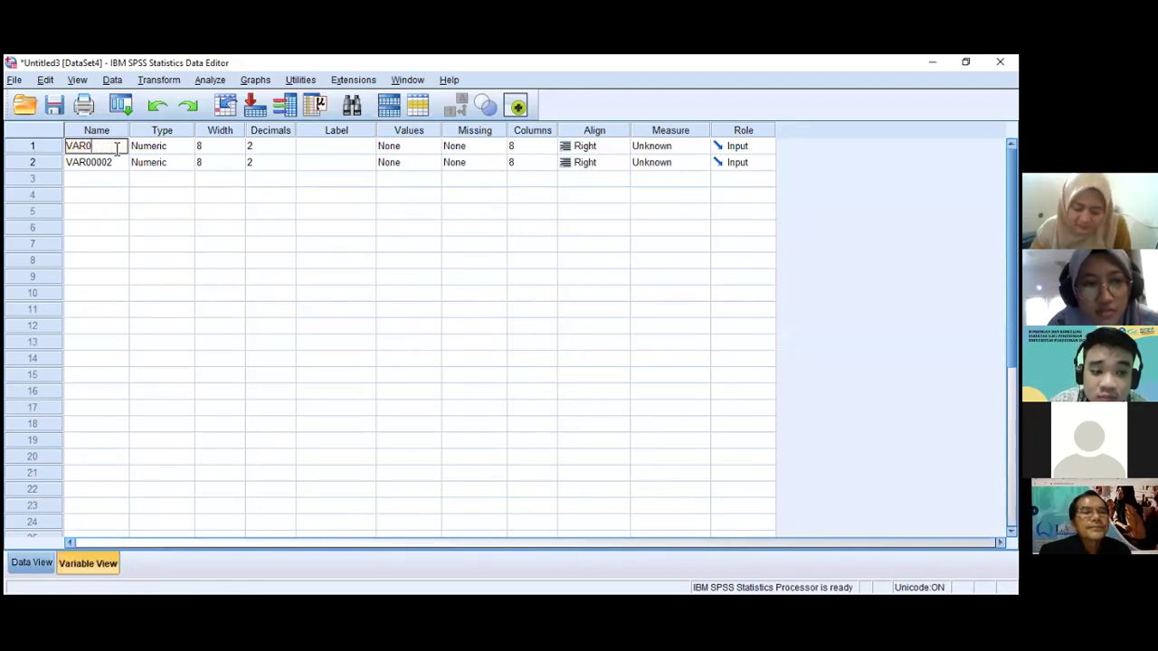
pyautogui.write('IQ')
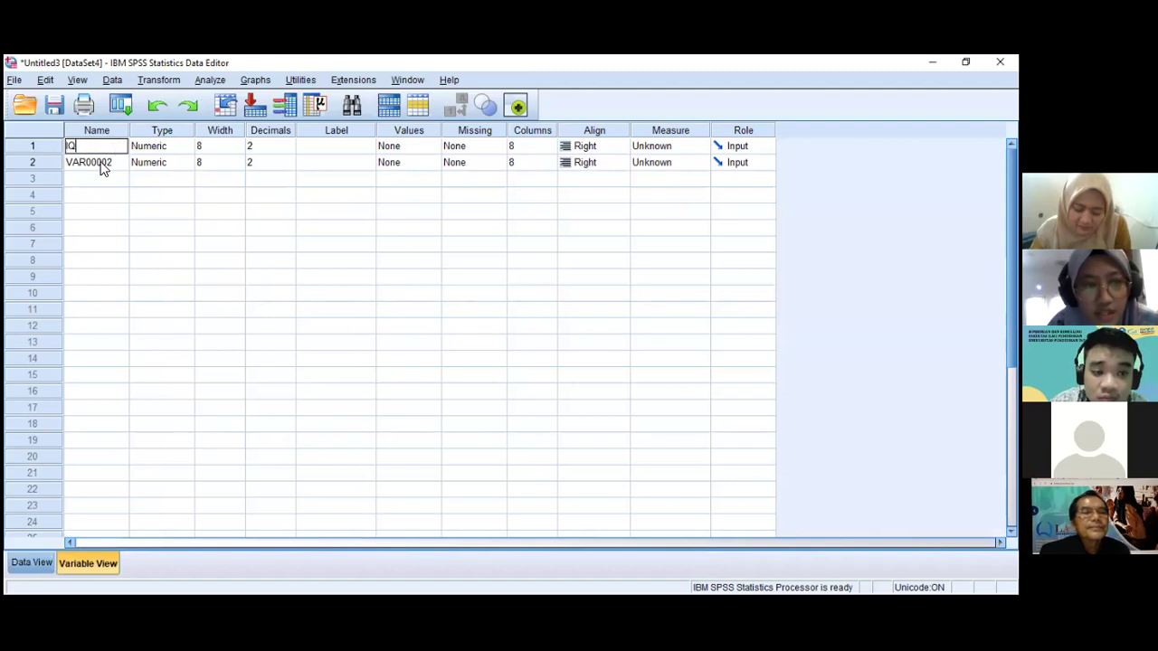
# - Rename the second variable, VAR00002, as KEPRIBADIAN
pyautogui.click(100, 165)
pyautogui.doubleClick(102, 165)
pyautogui.press('BackSpace')
pyautogui.press('BackSpace')
pyautogui.press('BackSpace')
pyautogui.press('BackSpace')
pyautogui.press('BackSpace')
pyautogui.press('BackSpace')
pyautogui.press('BackSpace')
pyautogui.press('BackSpace')
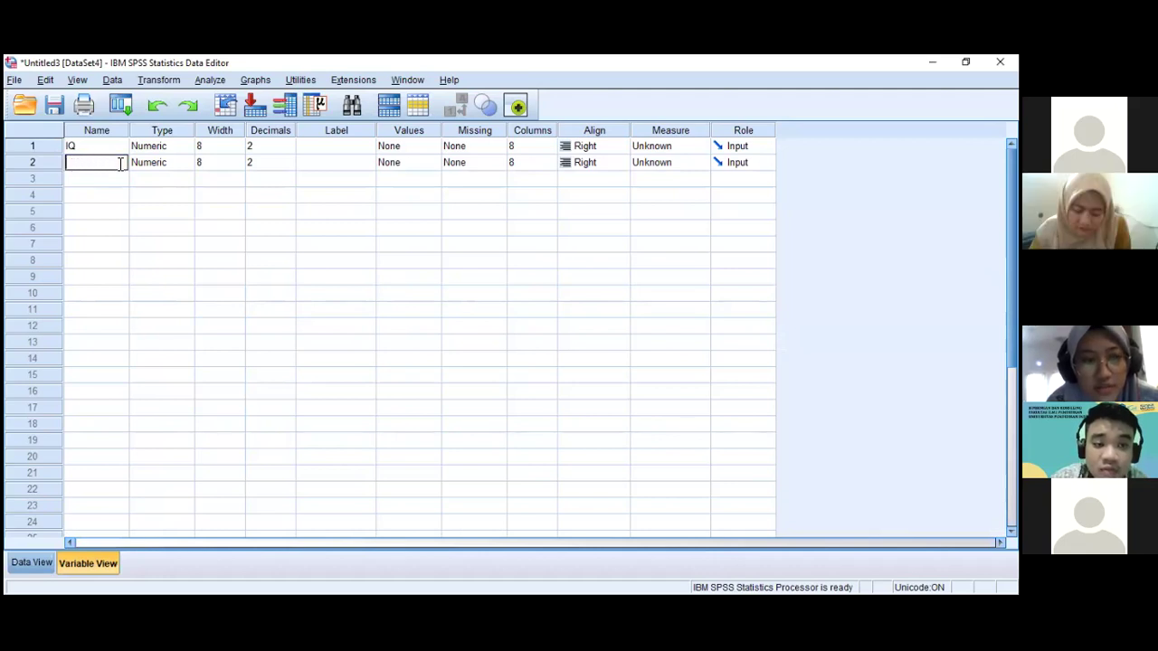
pyautogui.write('KEP')
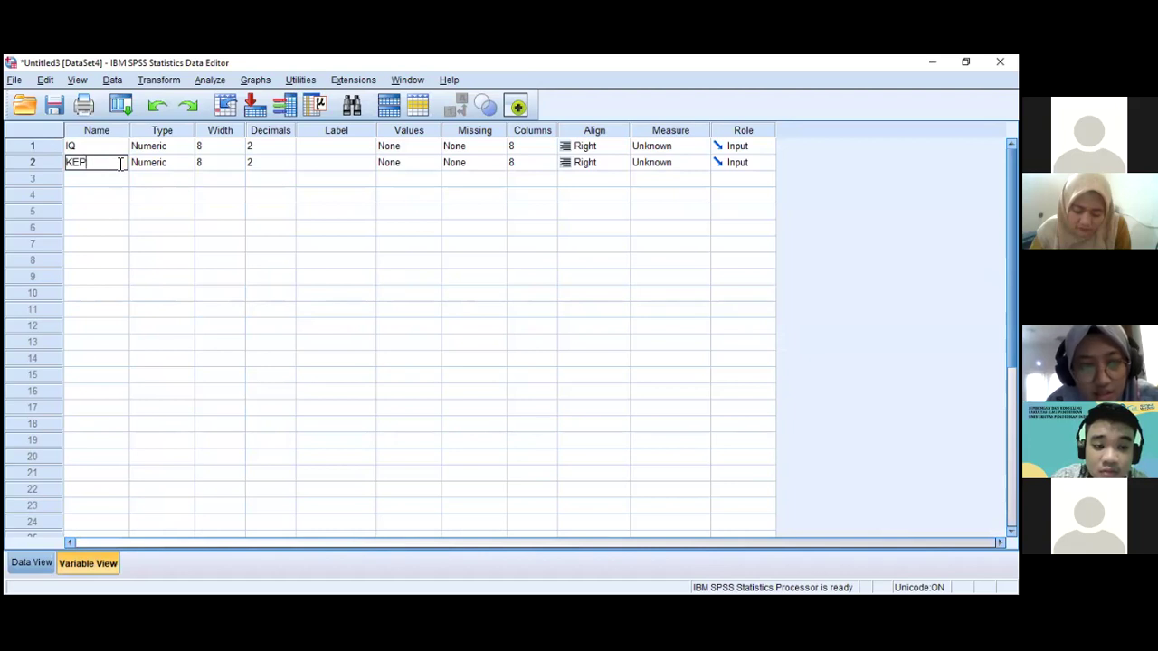
pyautogui.write('RIBADIAN')
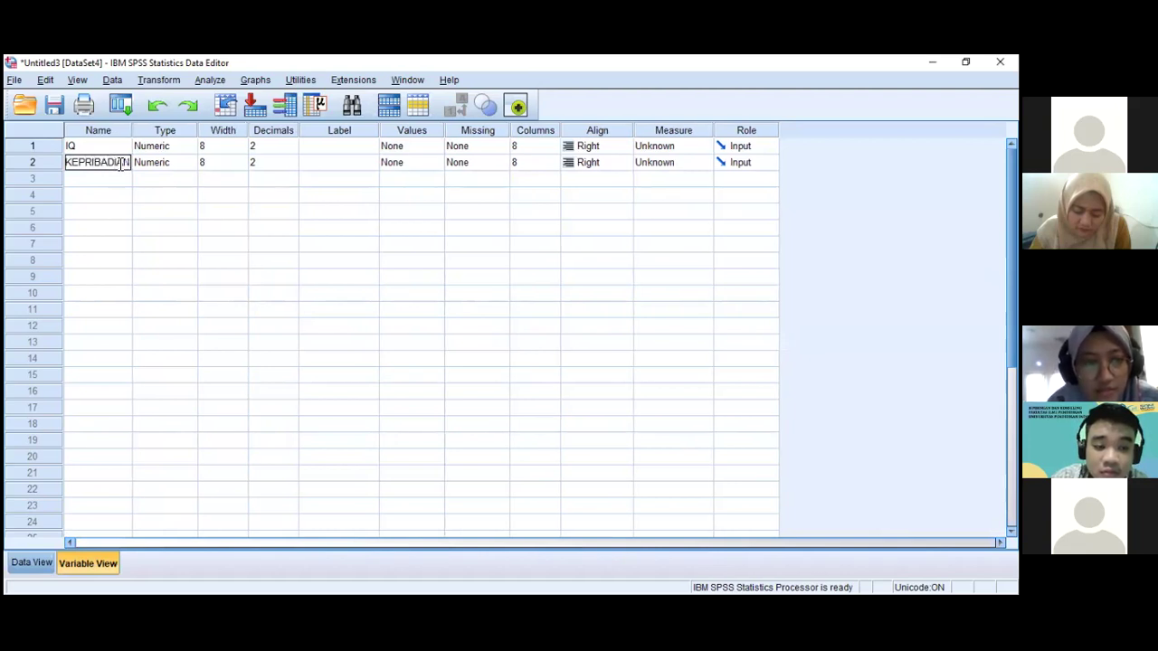
# - Define value labels for KEPRIBADIAN: 1 as SNMPTN and 2 as SNMPTN BM
pyautogui.click(397, 151)
pyautogui.click(421, 161)
pyautogui.click(435, 164)
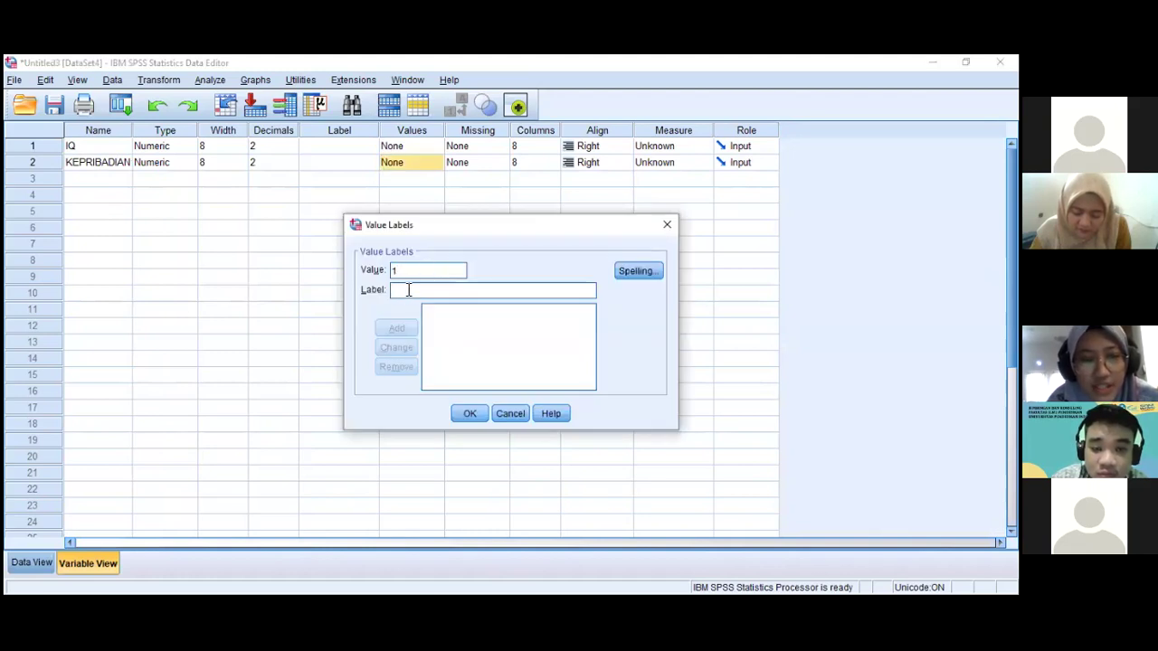
pyautogui.write('S')
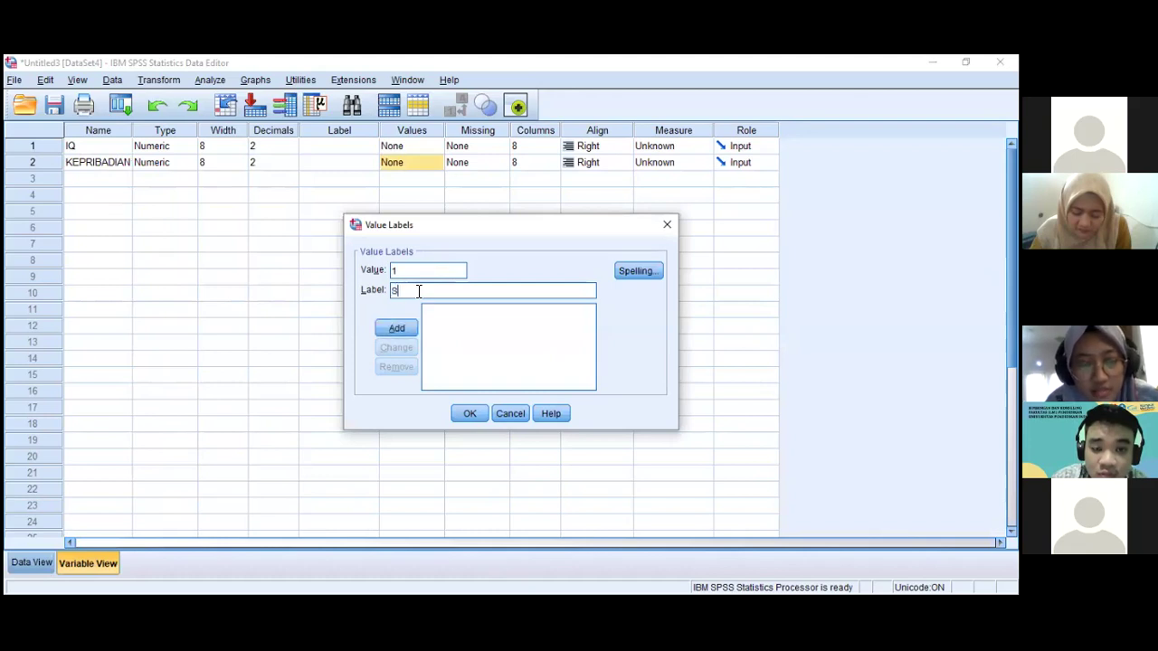
pyautogui.write('NMPTN')
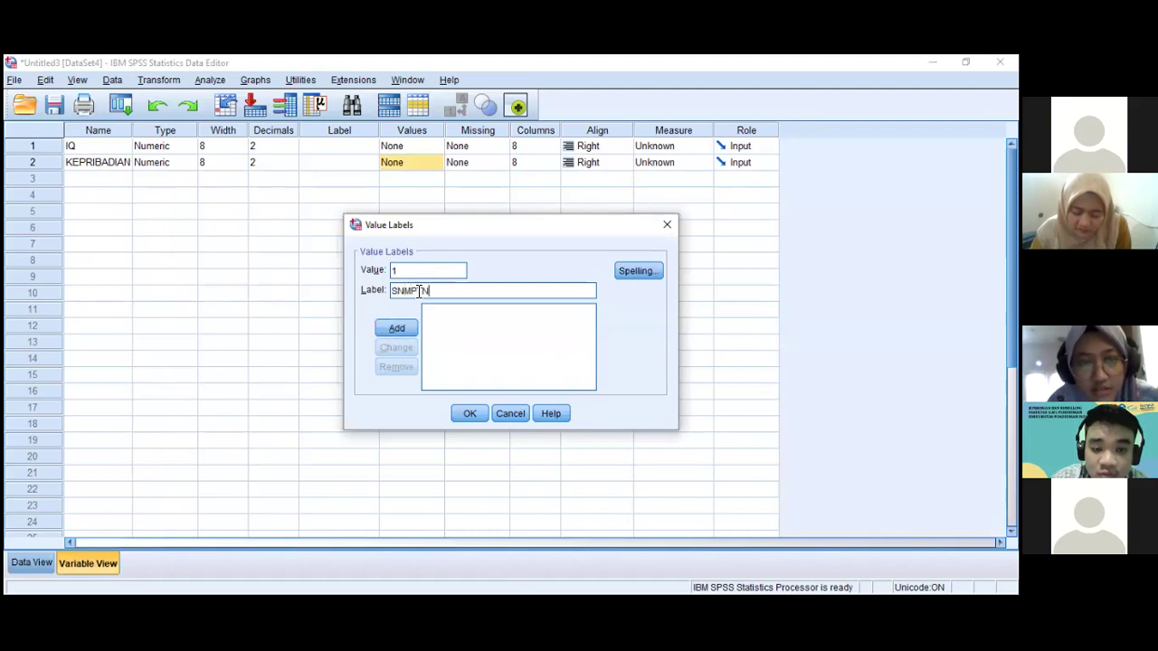
pyautogui.click(397, 330)
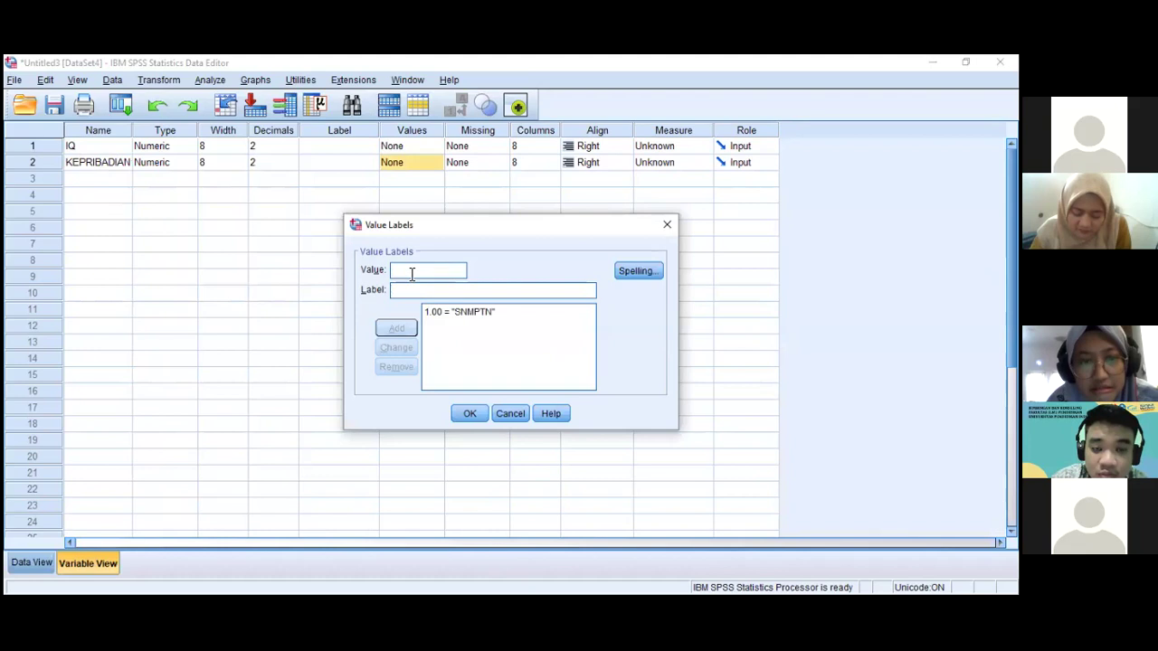
pyautogui.write('2')
pyautogui.click(414, 291)
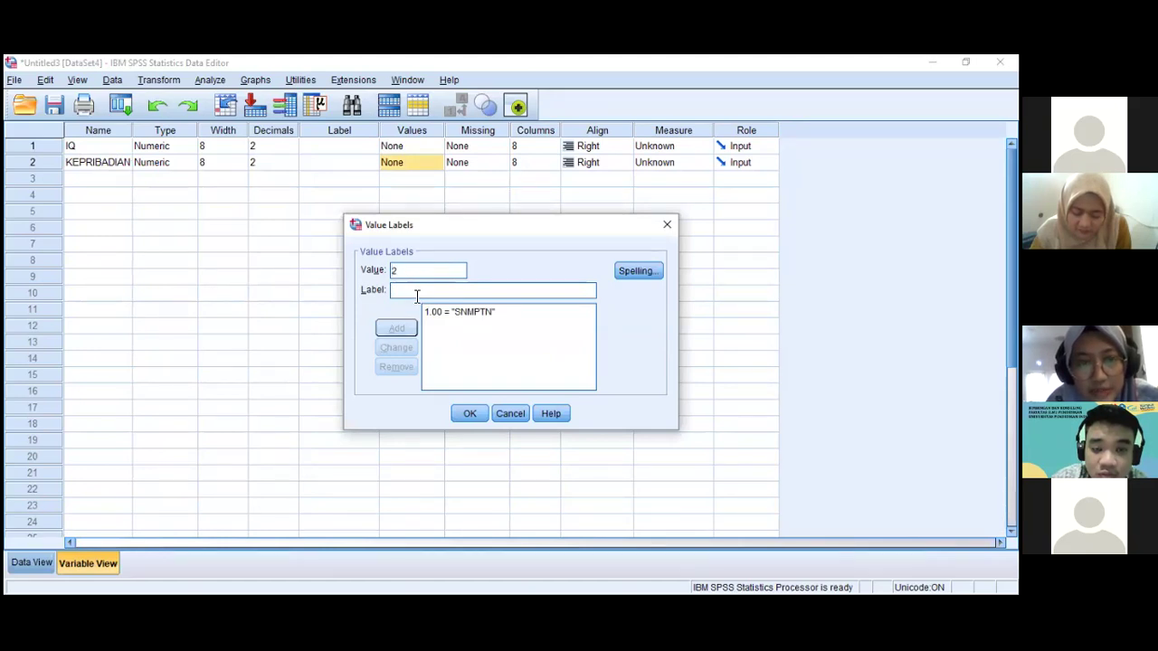
pyautogui.write('SN')
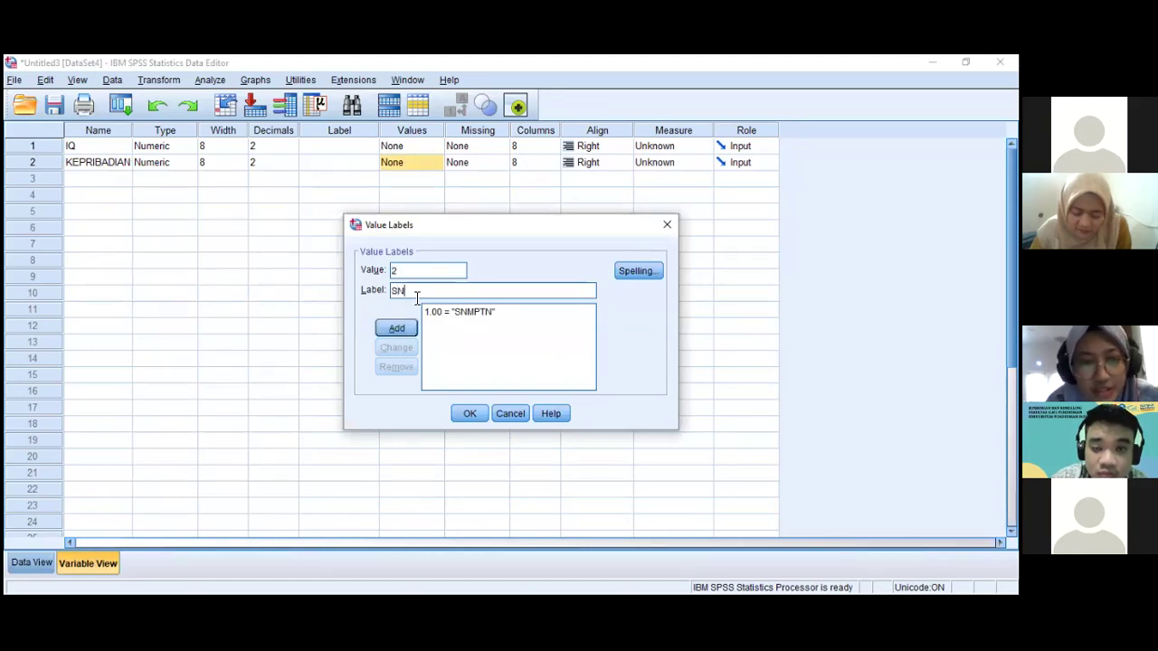
pyautogui.write('MPTN BM')
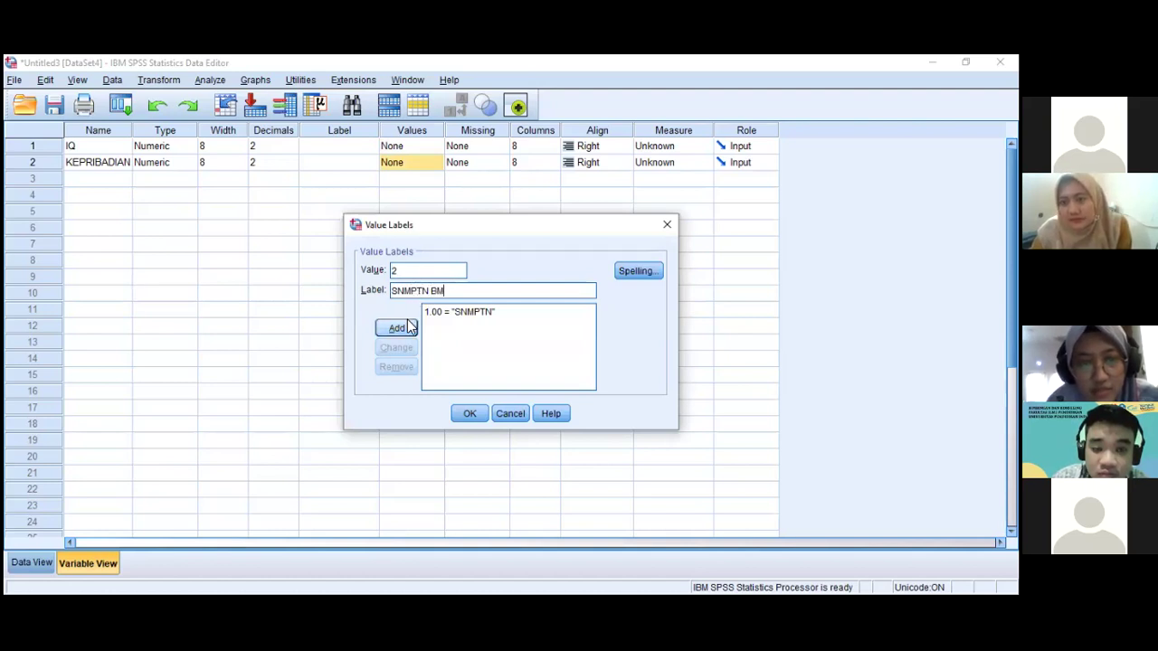
pyautogui.click(408, 327)
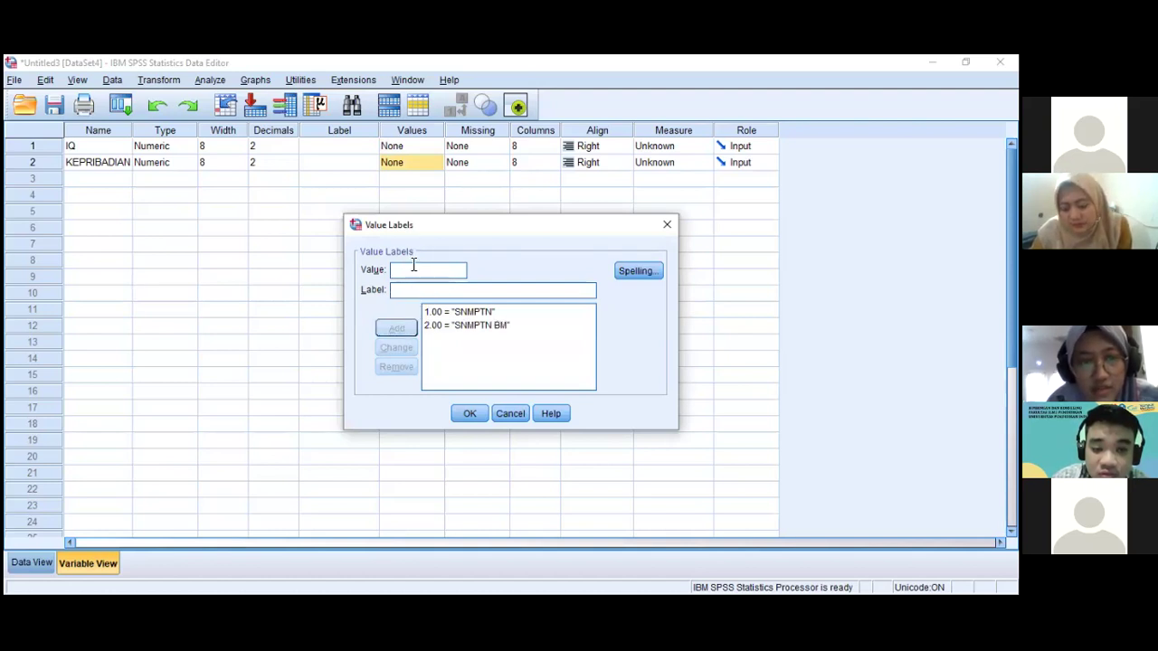
# - Add value labels 3 as SBMPTN and 4 as SBMPTN BM for KEPRIBADIAN
pyautogui.click(413, 270)
pyautogui.write('3')
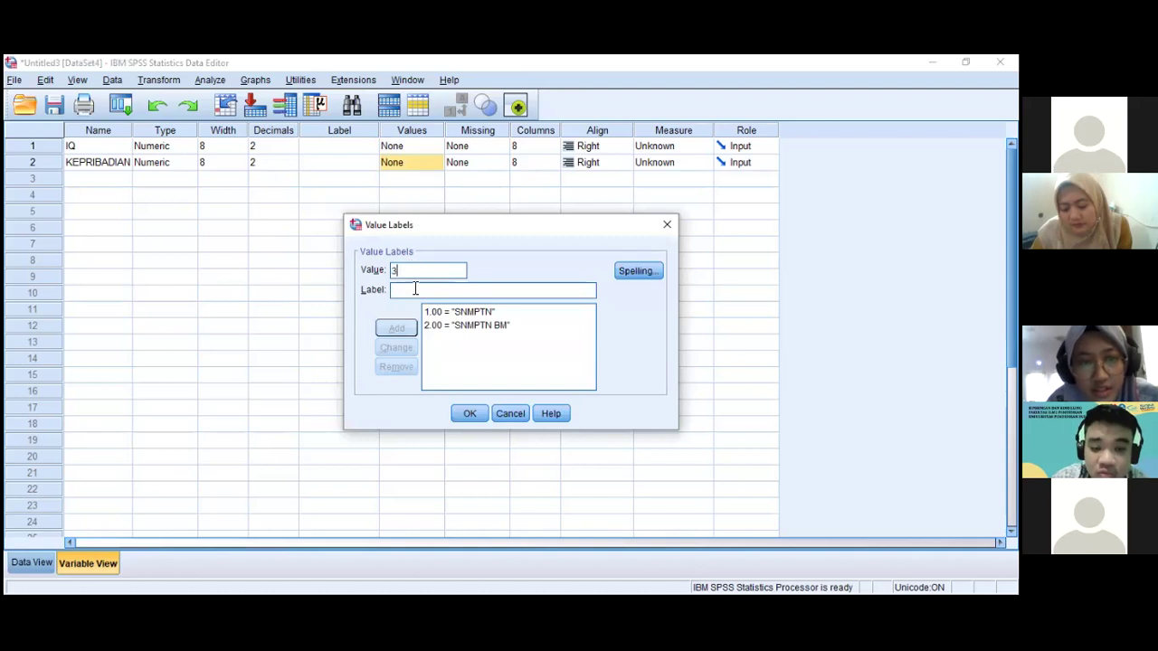
pyautogui.write('SBM')
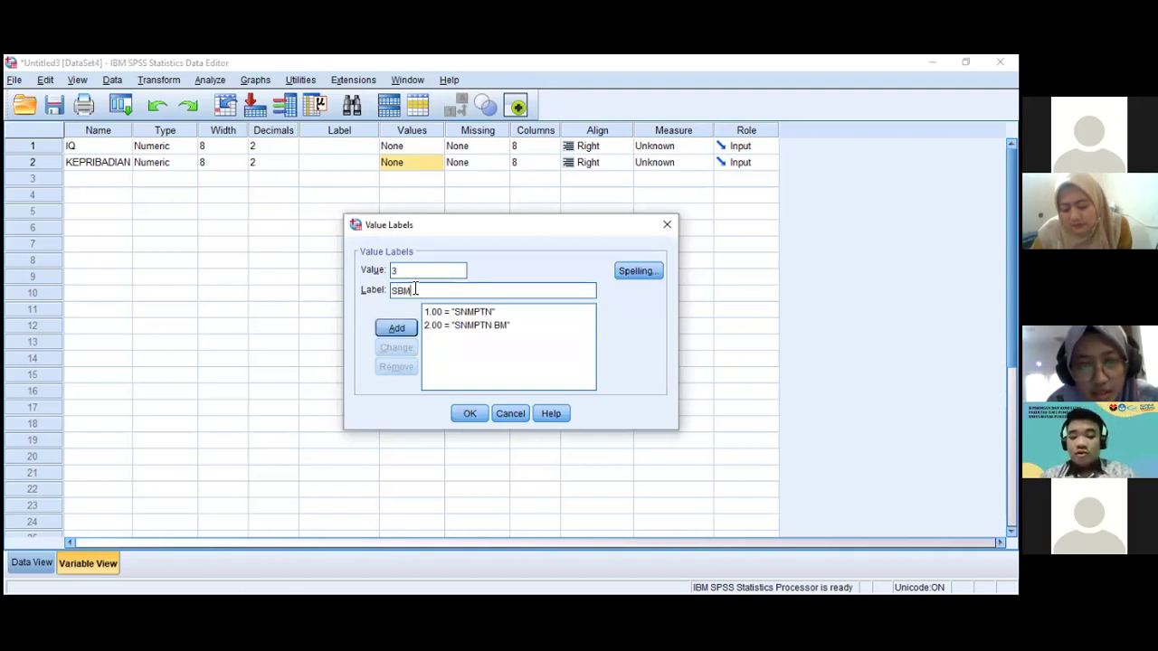
pyautogui.write('PTN')
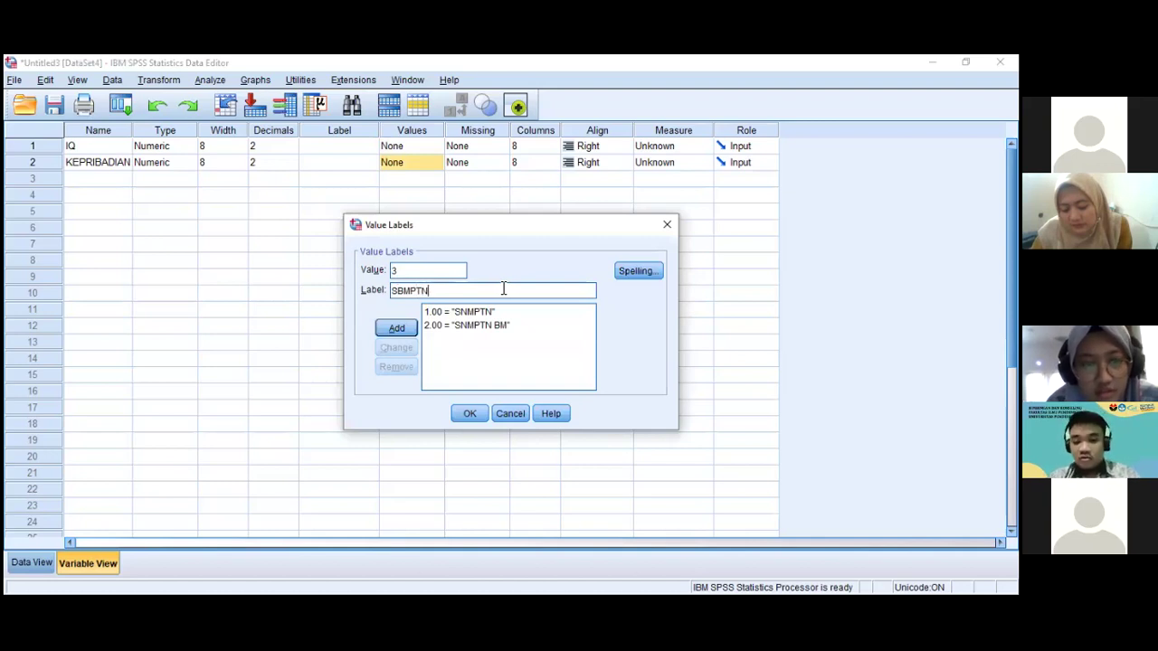
pyautogui.click(390, 330)
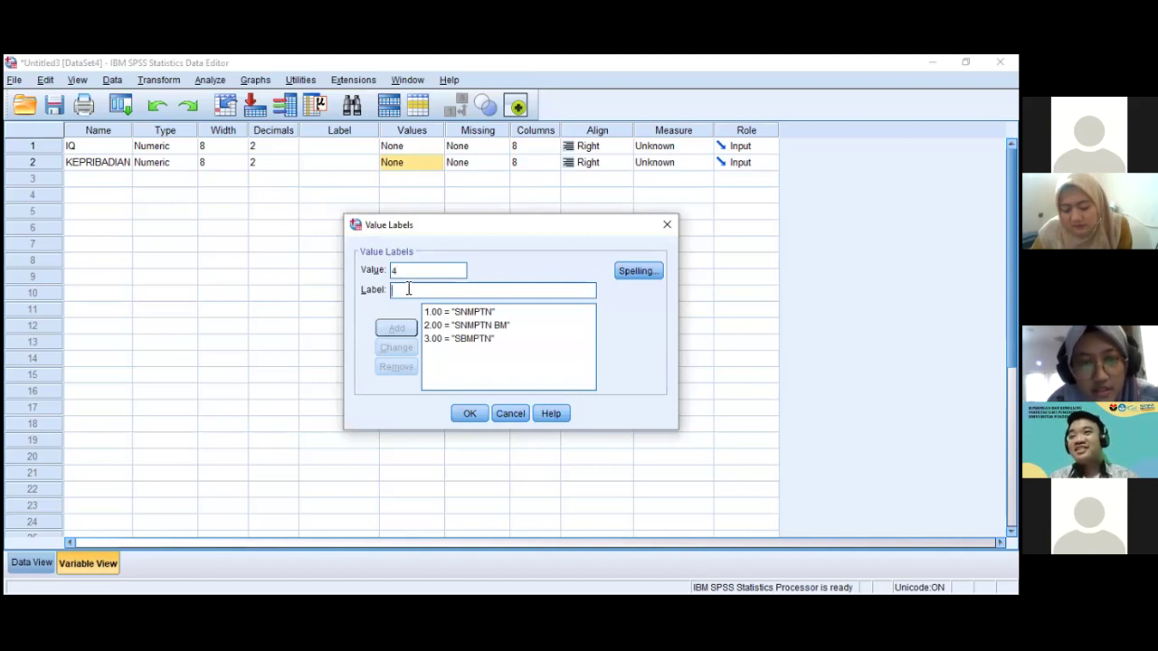
pyautogui.write('SBMPTN BM')
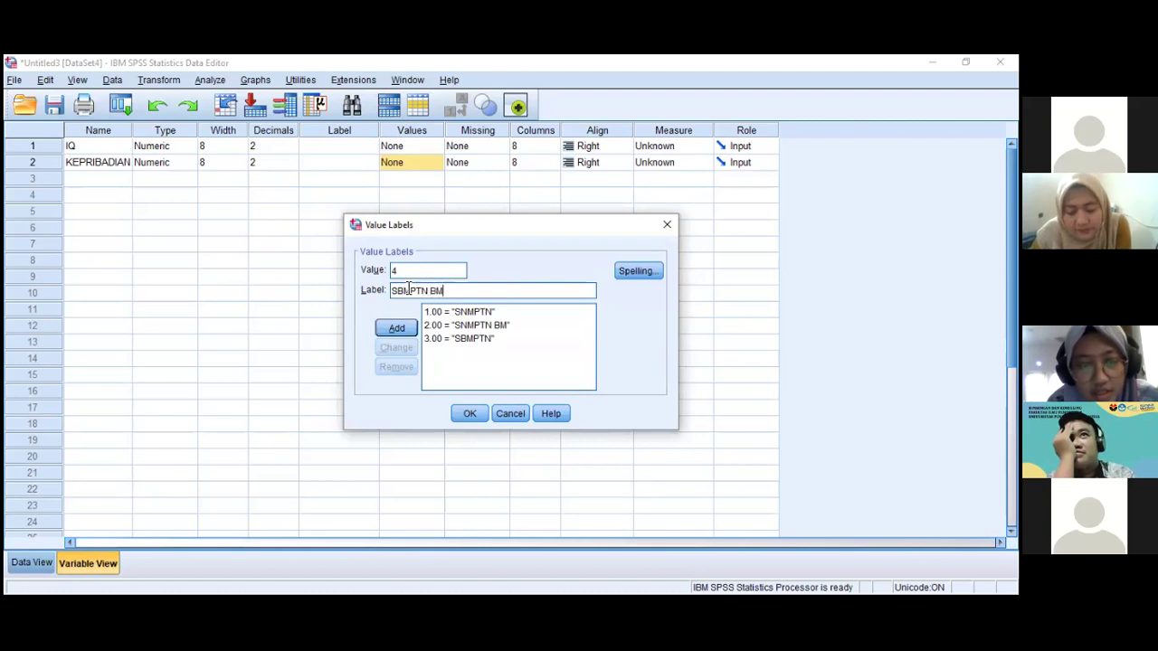
pyautogui.click(403, 328)
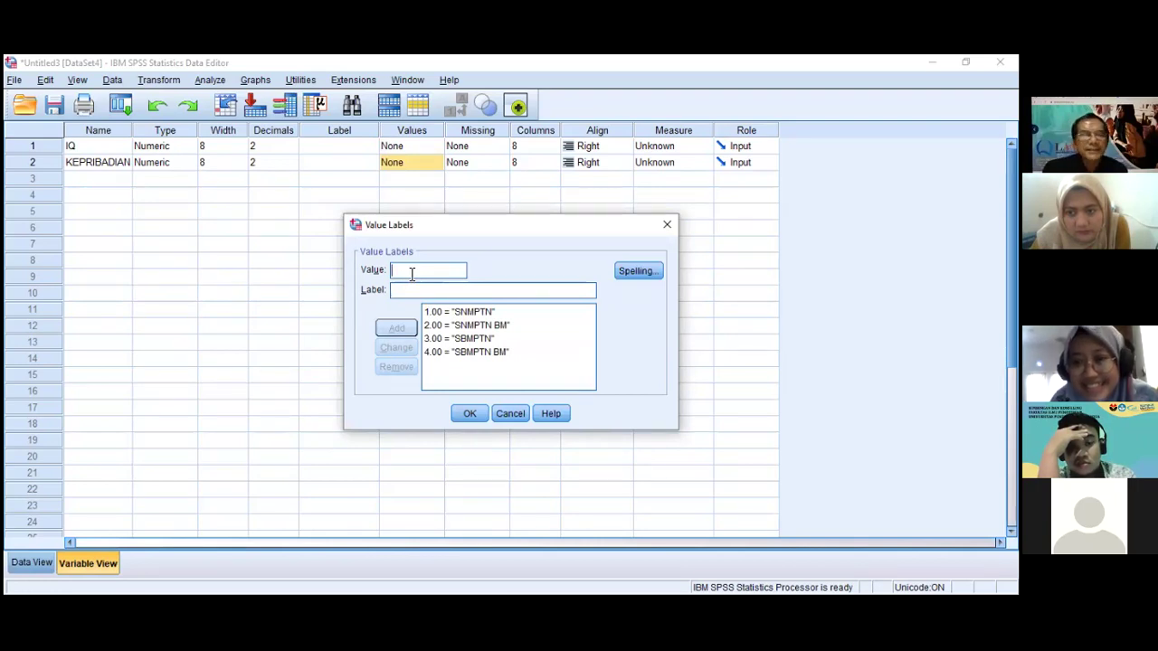
# - Try to label value 5 as UMPTN, and accept the KEPRIBADIAN value labels while discarding the incomplete entry
pyautogui.write('5')
pyautogui.click(416, 288)
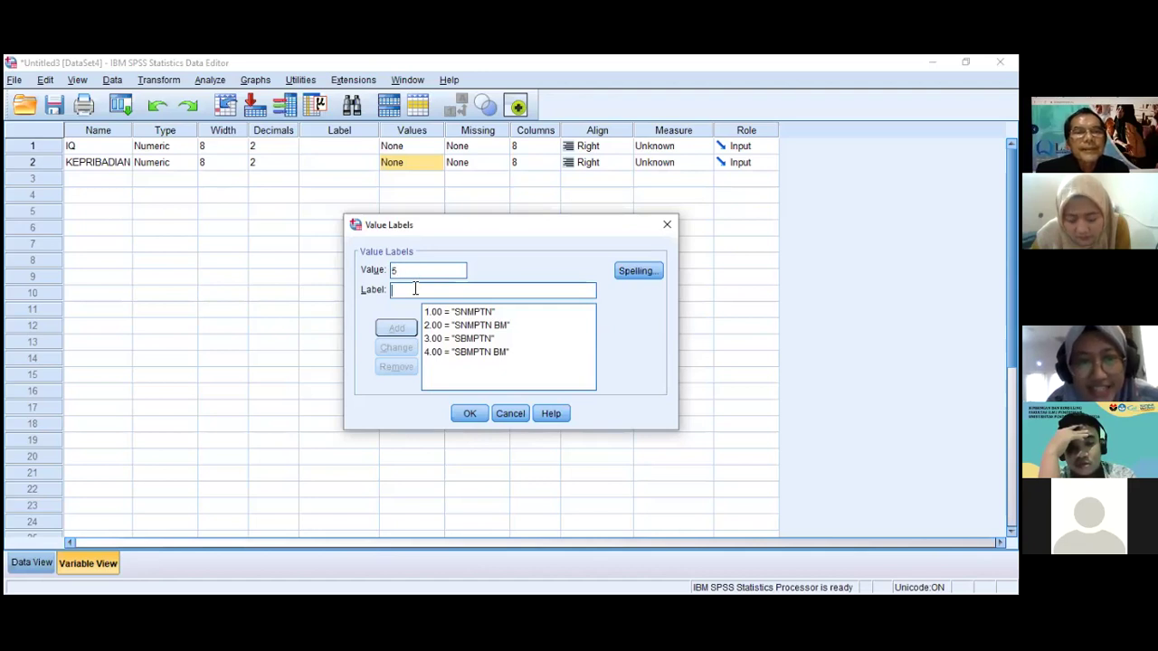
pyautogui.write('UMPTN')
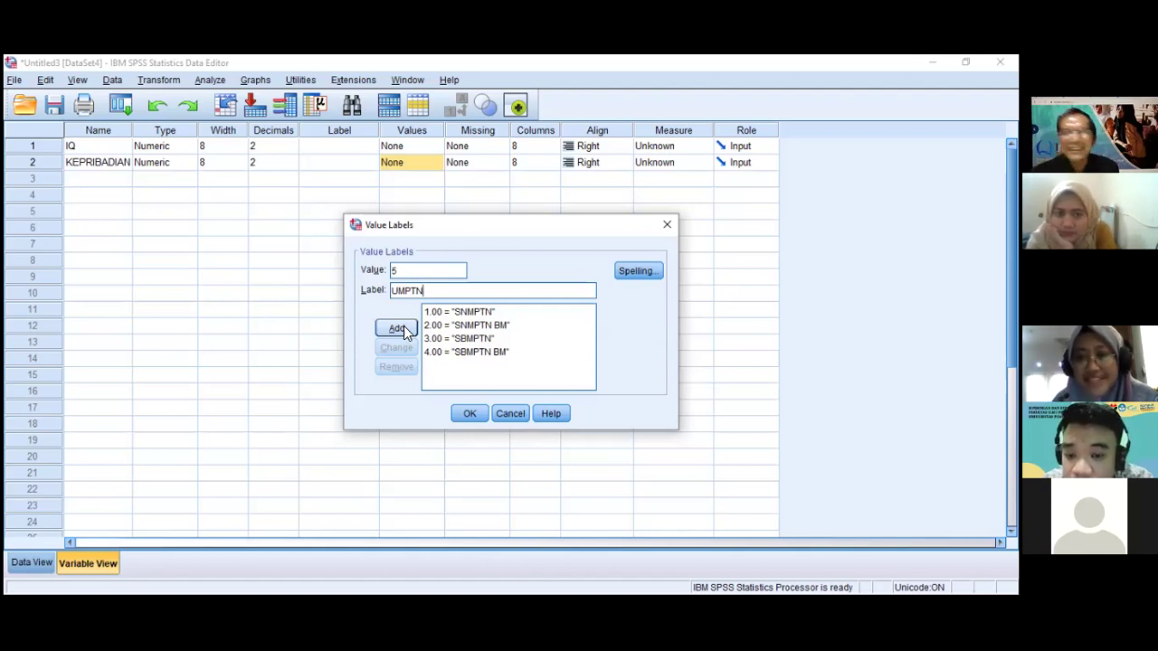
pyautogui.click(470, 413)
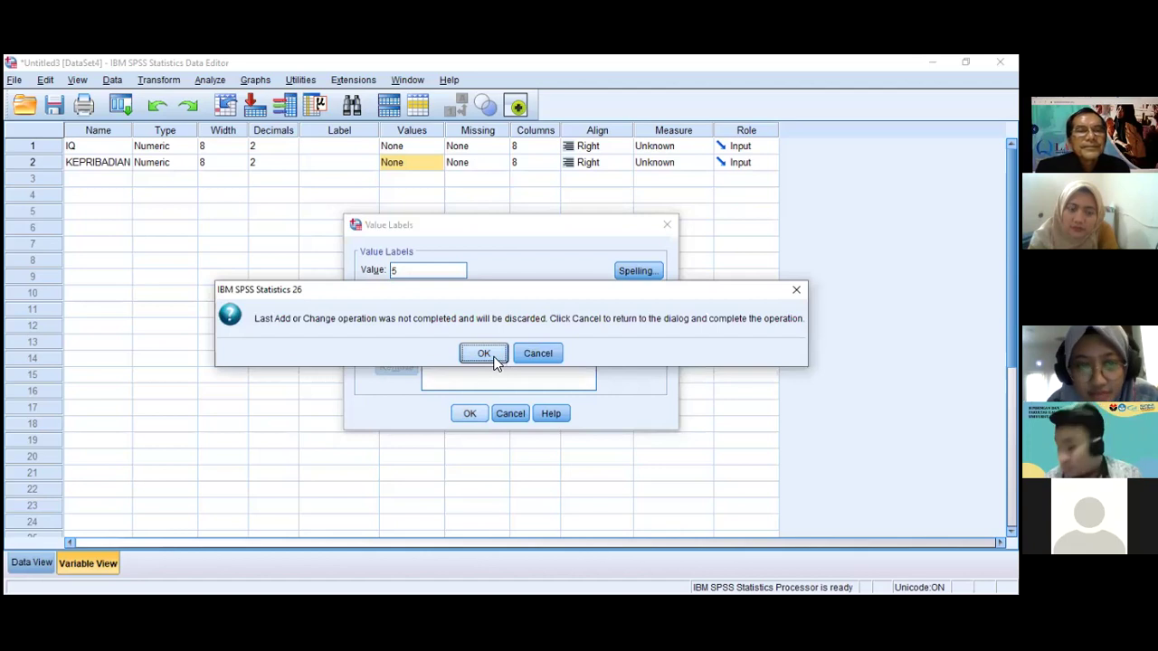
pyautogui.click(484, 354)
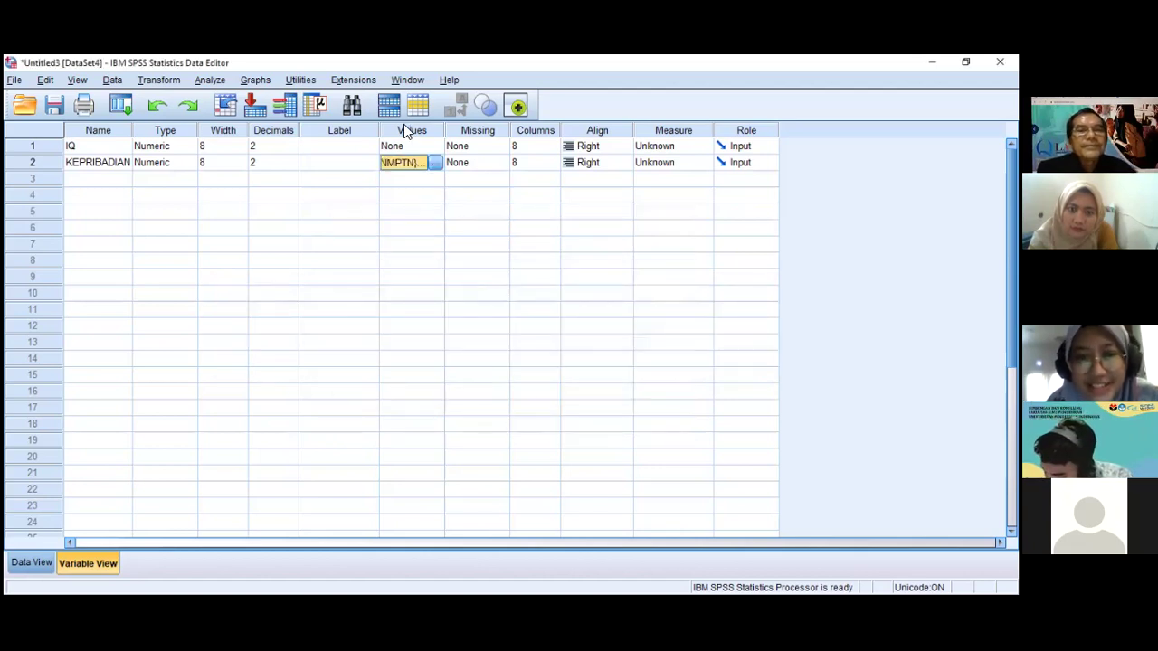
# - Set up a One-Way ANOVA with IQ as the dependent variable and KEPRIBADIAN as the factor
pyautogui.click(215, 81)
pyautogui.moveTo(284, 170)
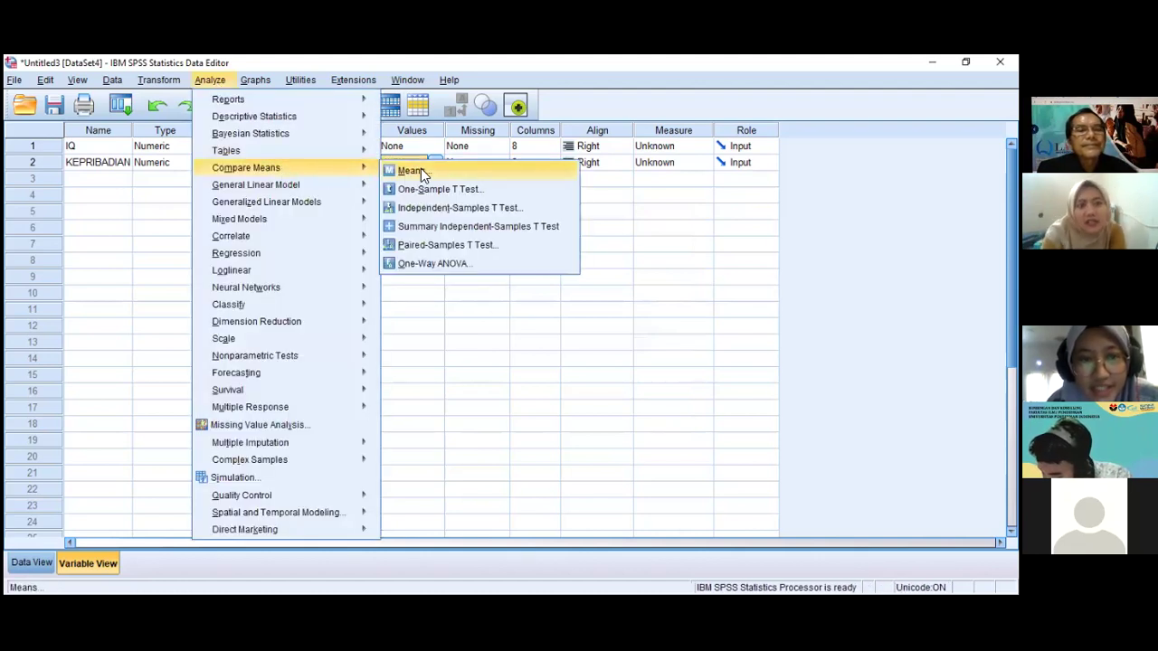
pyautogui.click(435, 262)
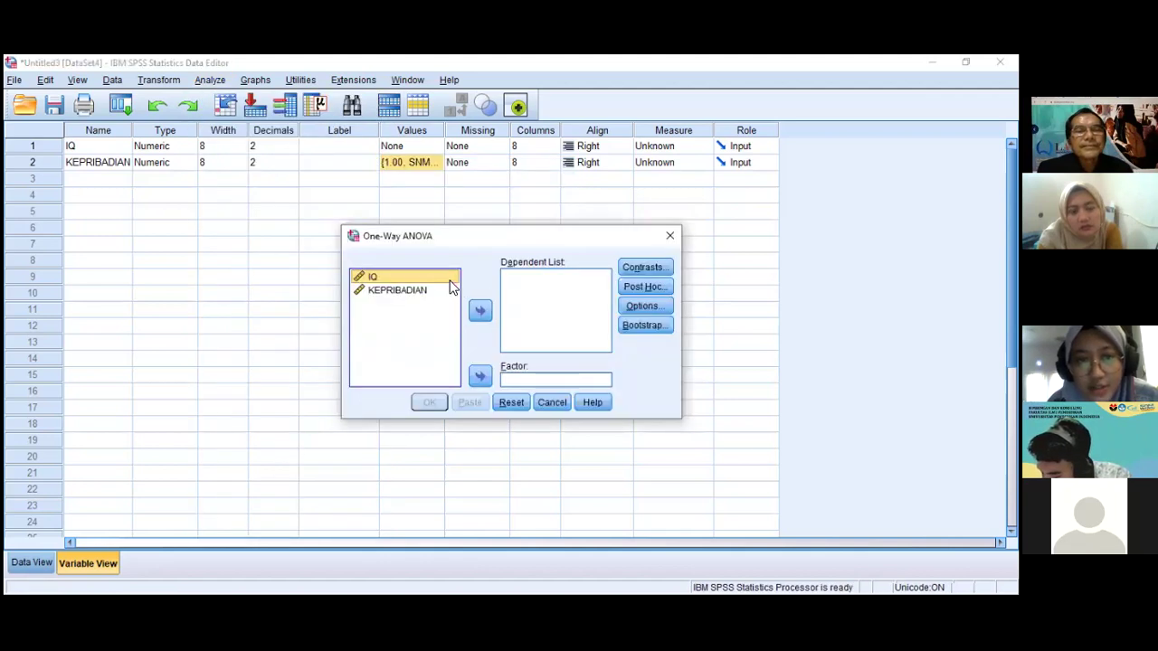
pyautogui.click(481, 311)
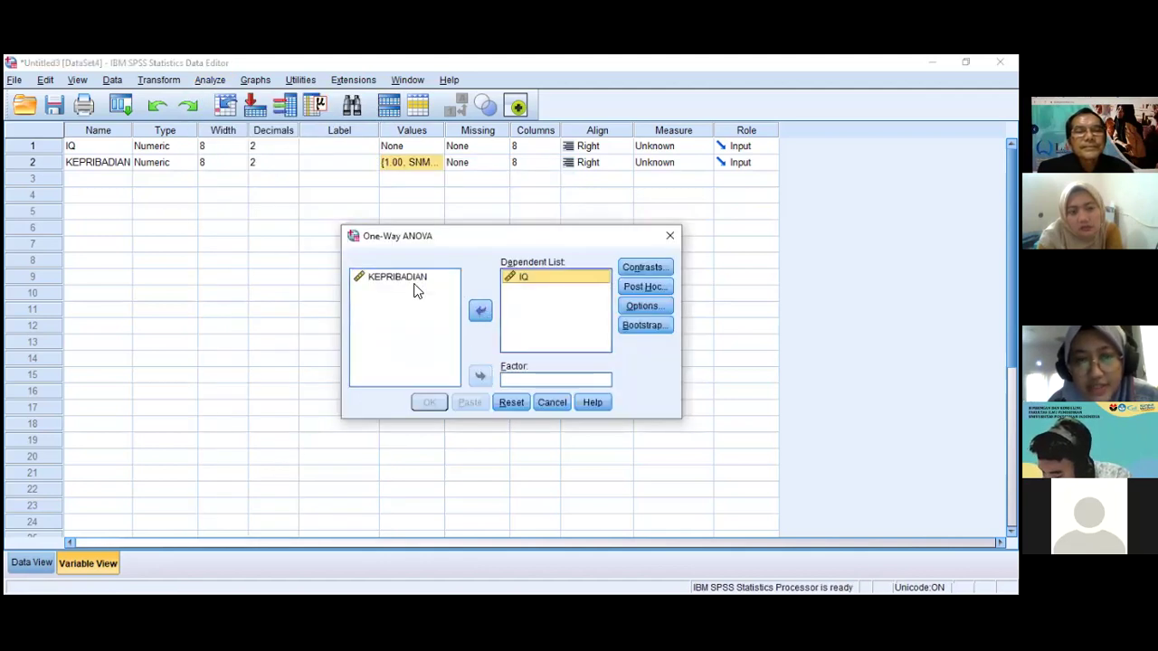
pyautogui.click(404, 280)
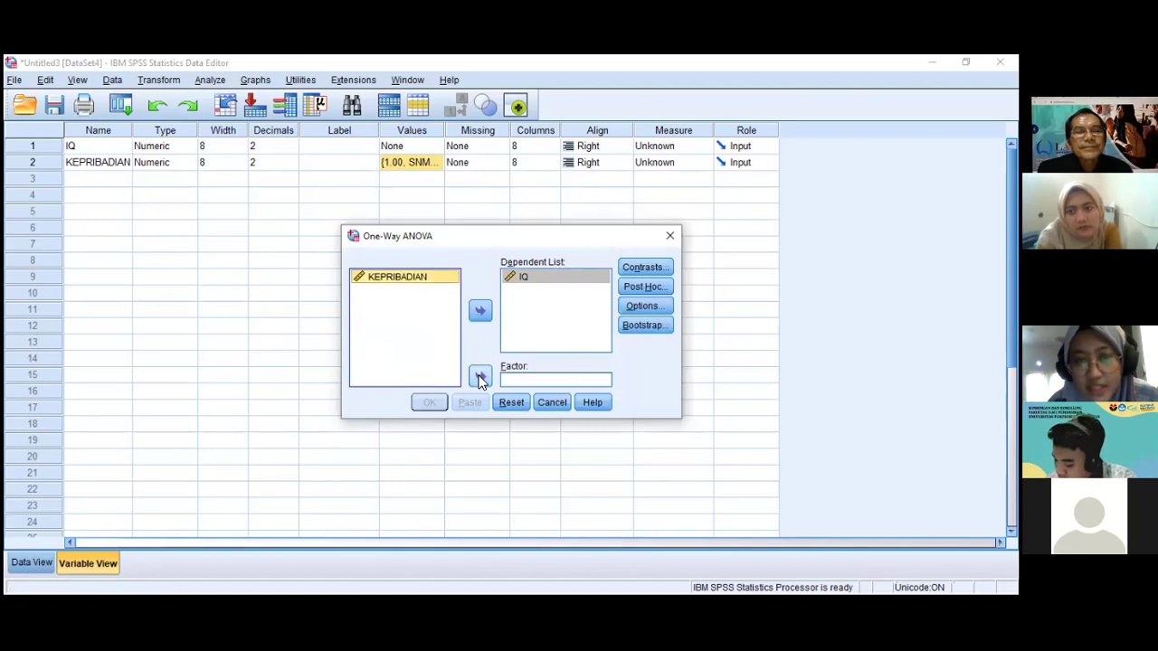
pyautogui.click(481, 378)
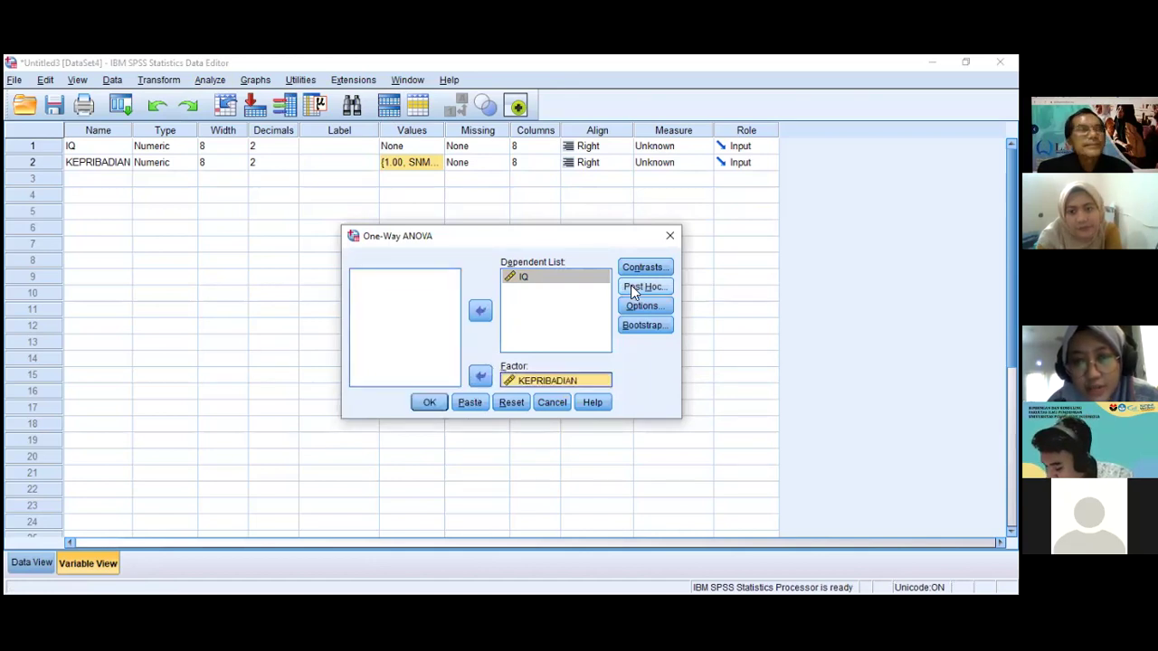
# - Choose LSD as the post hoc multiple comparison test for the One-Way ANOVA
pyautogui.click(644, 287)
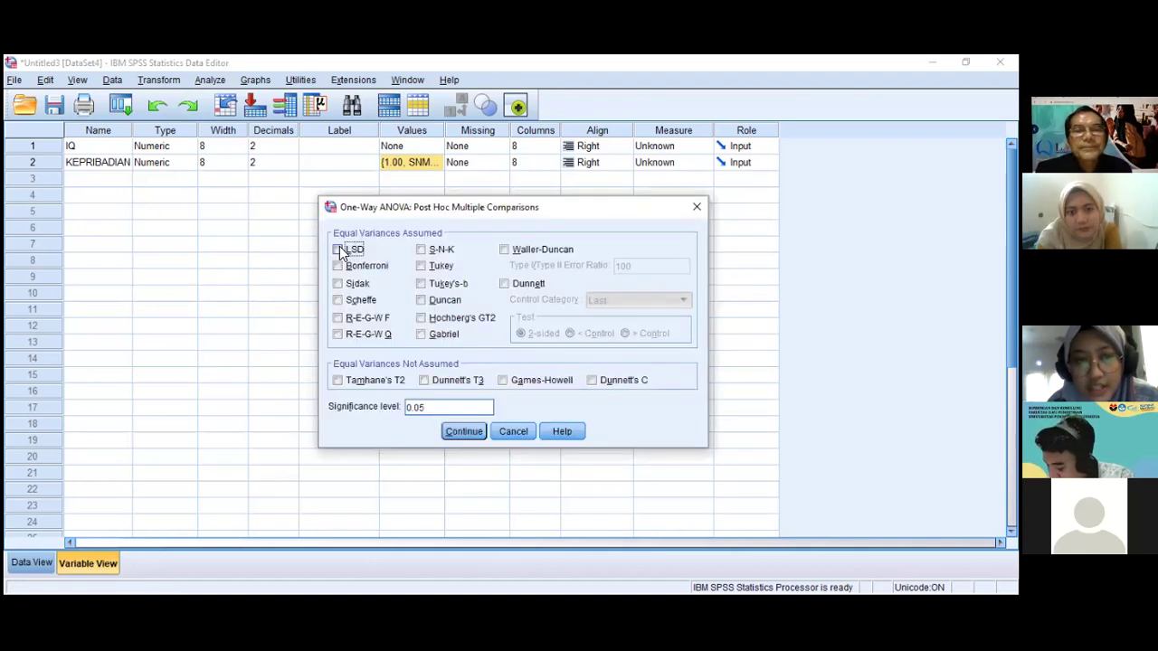
pyautogui.click(338, 250)
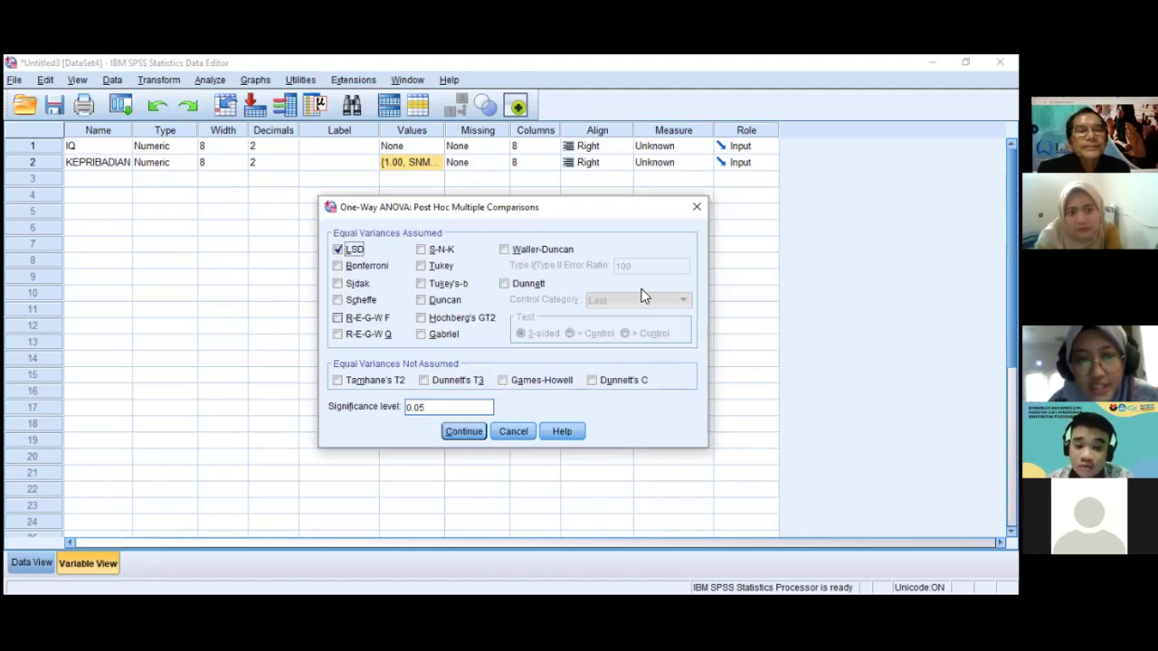
pyautogui.click(458, 431)
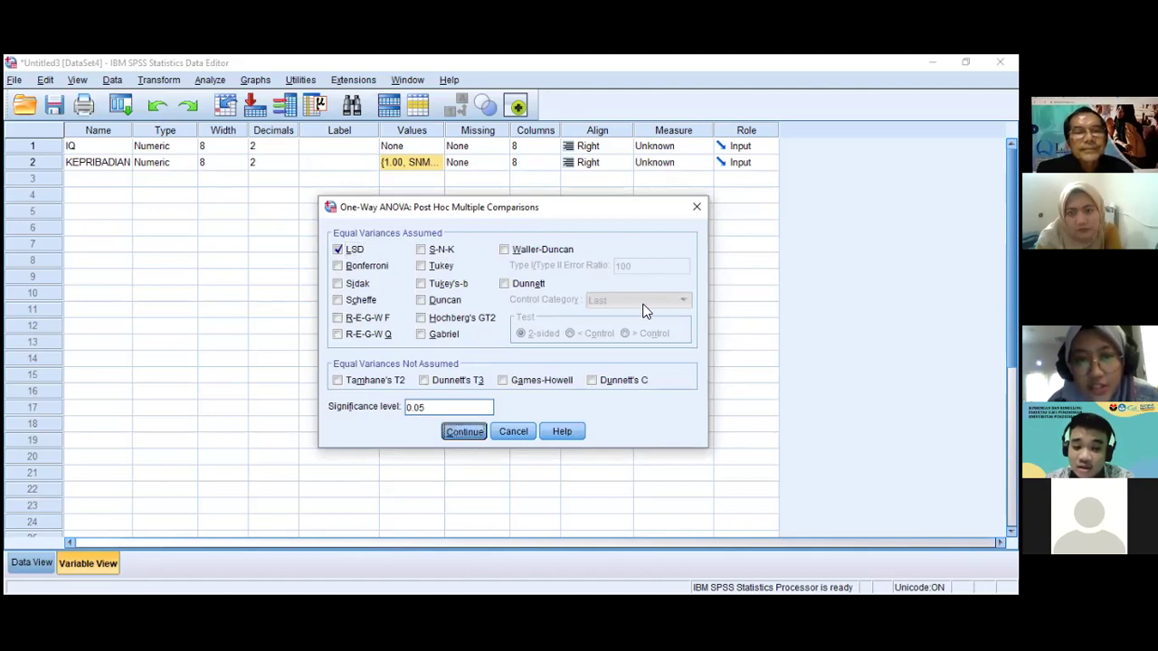
# - Include descriptive statistics, the homogeneity of variance test and a means plot, and run the ANOVA of IQ by KEPRIBADIAN
pyautogui.click(637, 306)
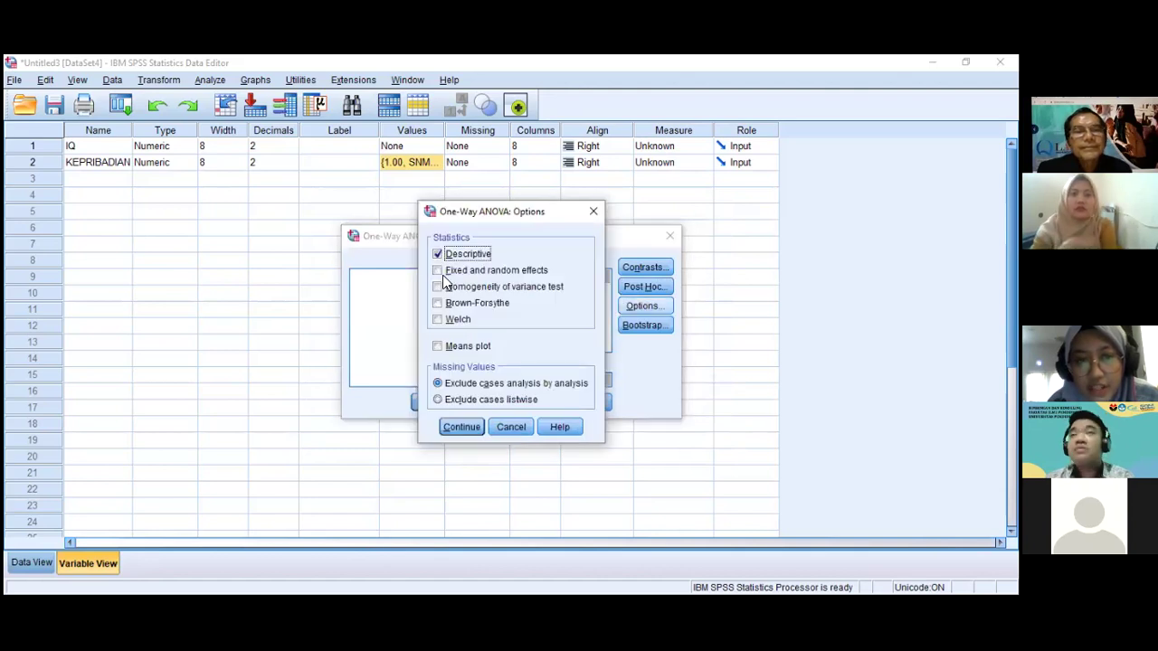
pyautogui.click(438, 287)
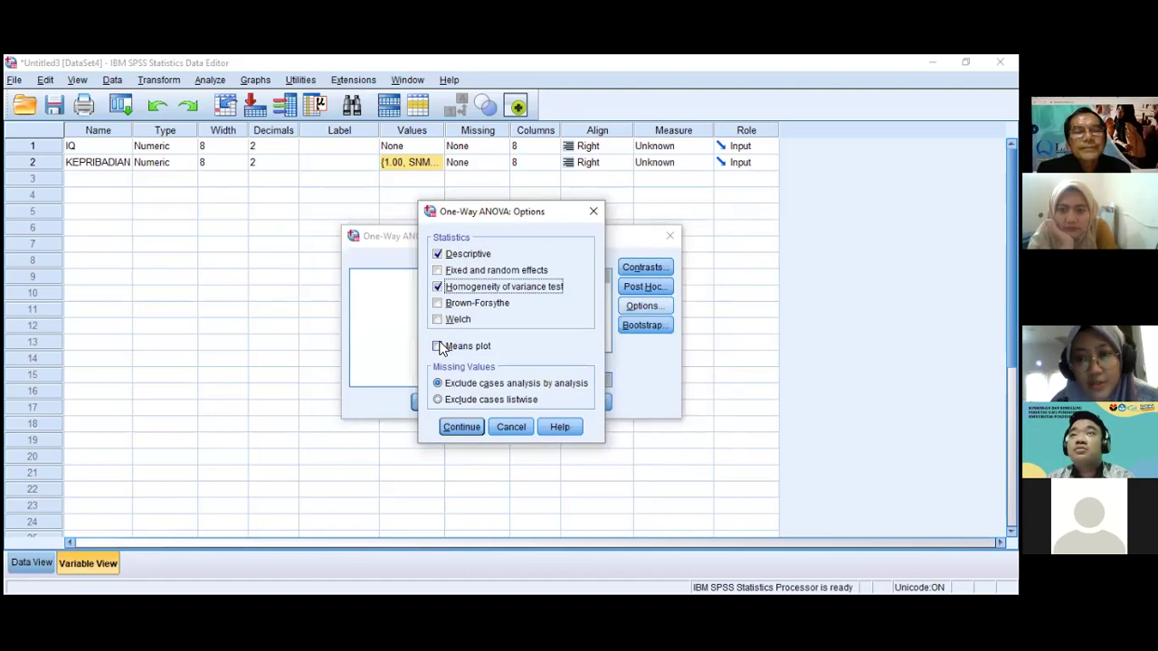
pyautogui.click(438, 346)
pyautogui.click(459, 425)
pyautogui.click(434, 403)
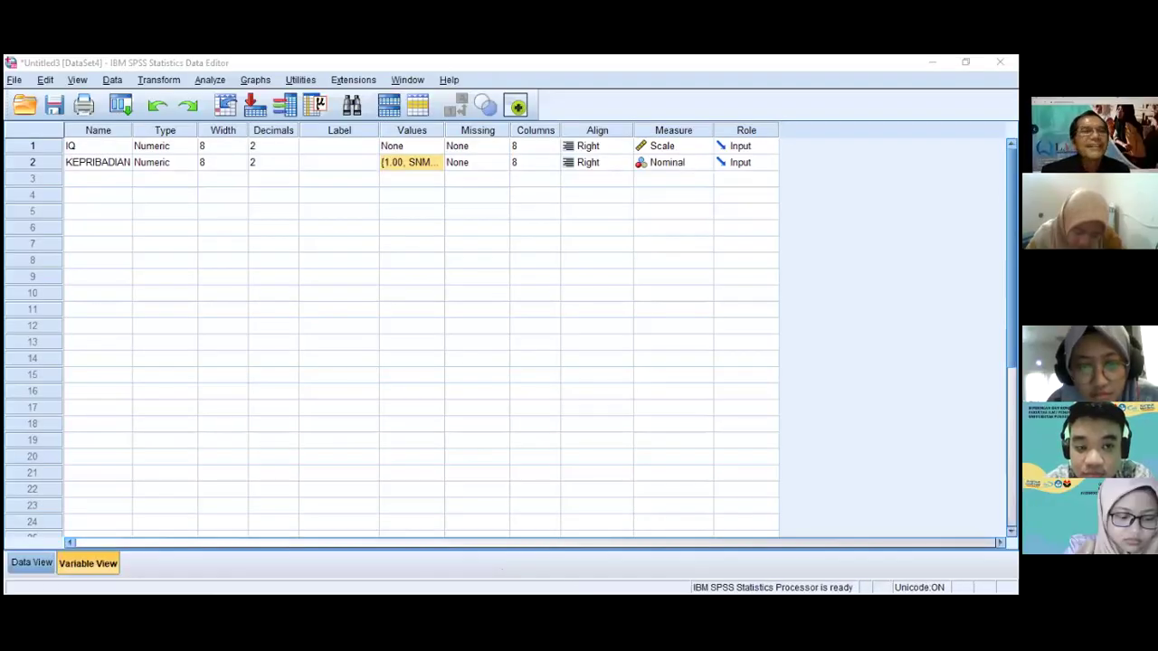
# - Rerun the One-Way ANOVA with IQ as the dependent variable and KEPRIBADIAN as the factor
pyautogui.click(483, 233)
pyautogui.click(210, 82)
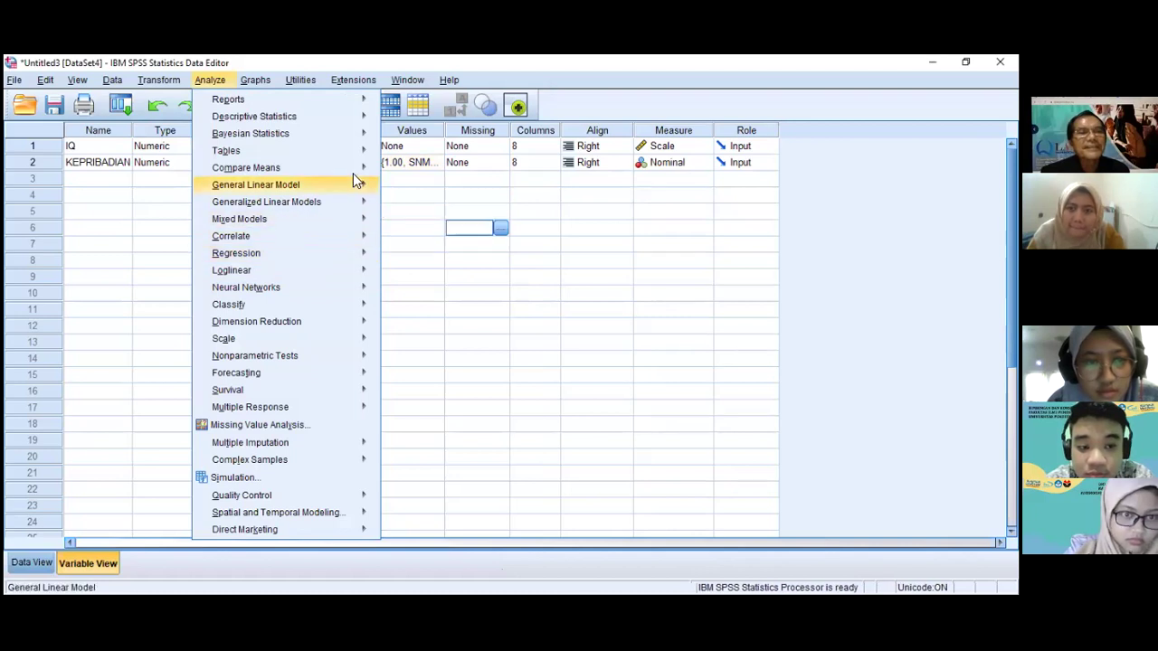
pyautogui.moveTo(362, 168)
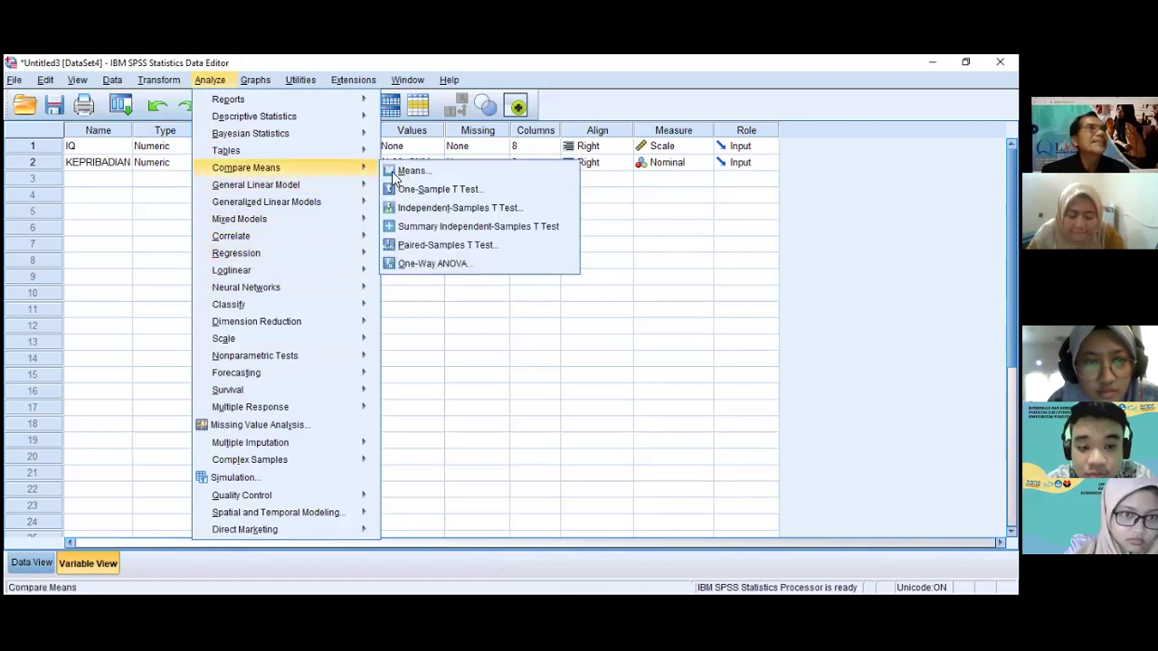
pyautogui.click(429, 264)
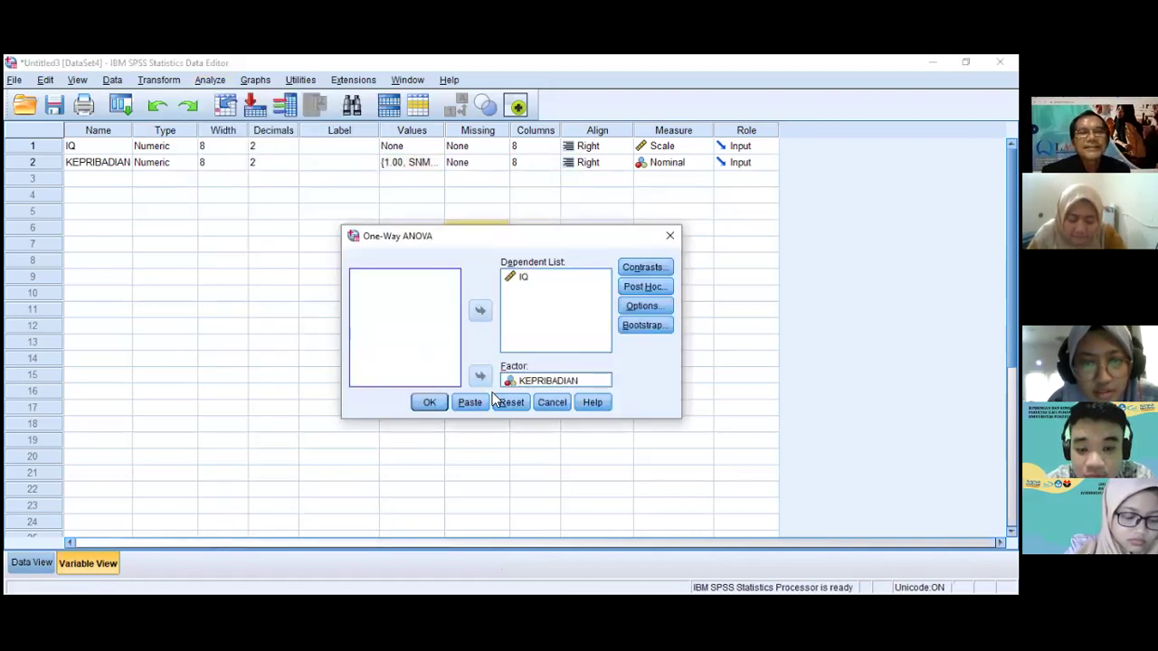
pyautogui.click(431, 403)
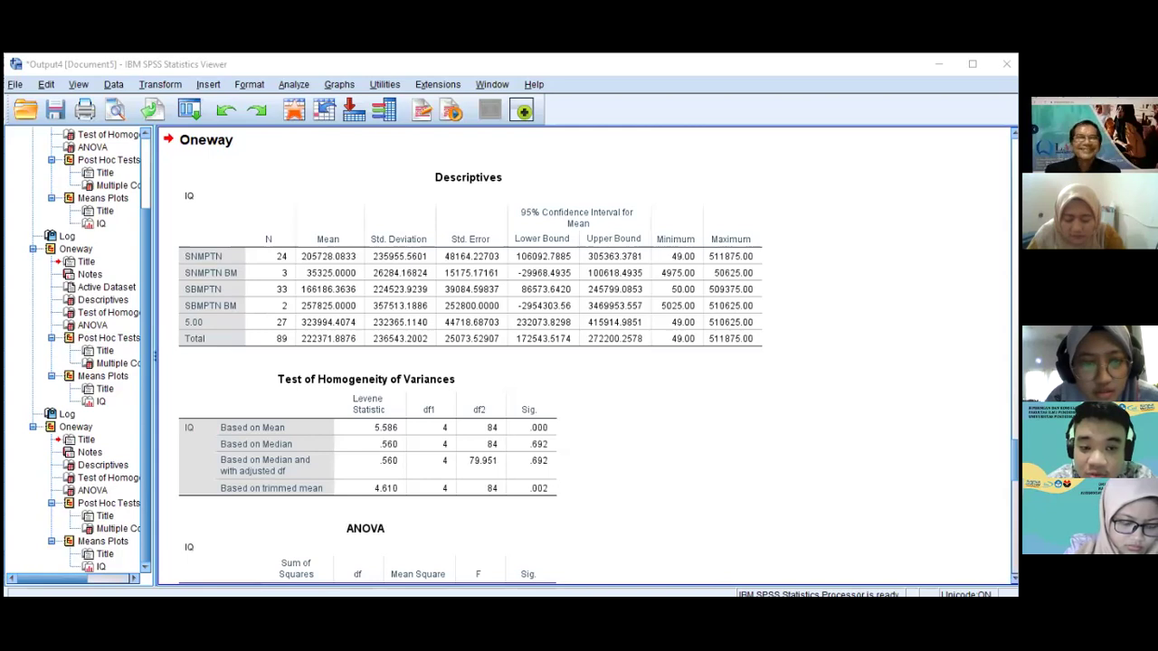
# - Review the new Oneway output from the Descriptives table through the post hoc tests to the means plot
pyautogui.scroll(-10, 618, 217)
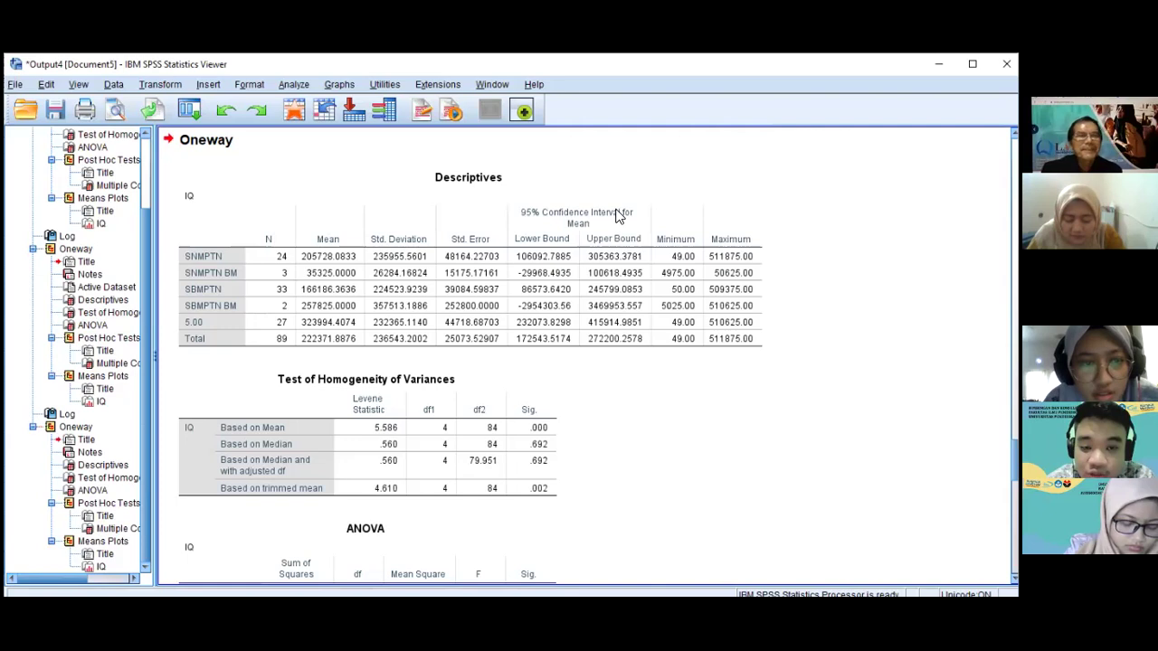
pyautogui.scroll(-5, 618, 217)
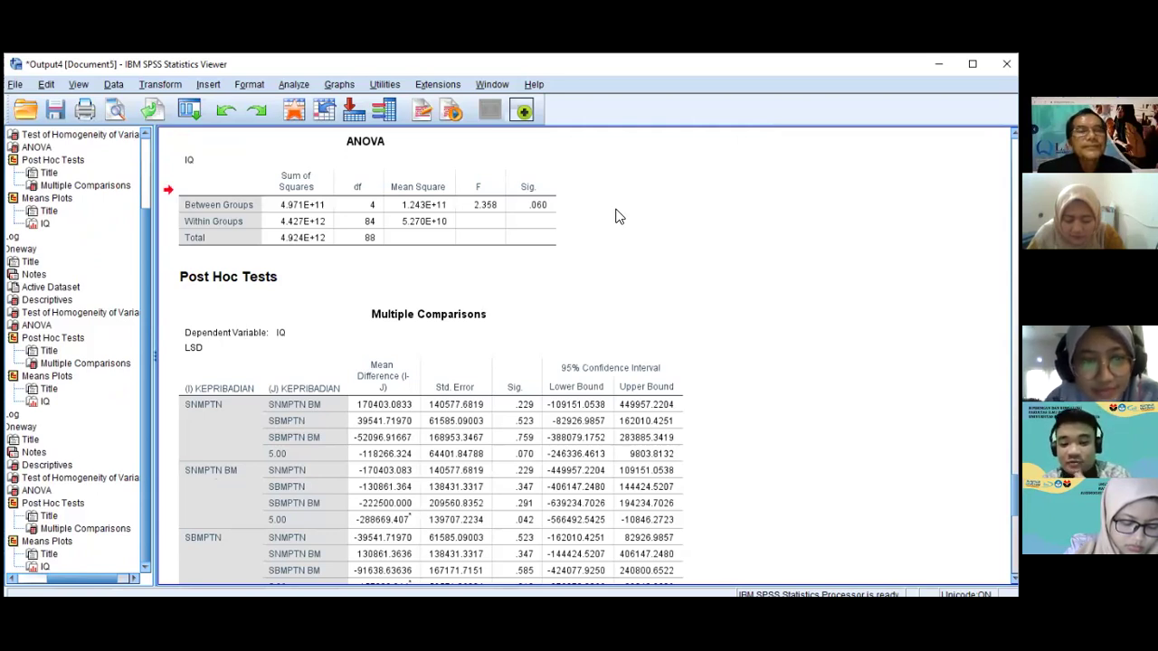
pyautogui.scroll(3, 615, 217)
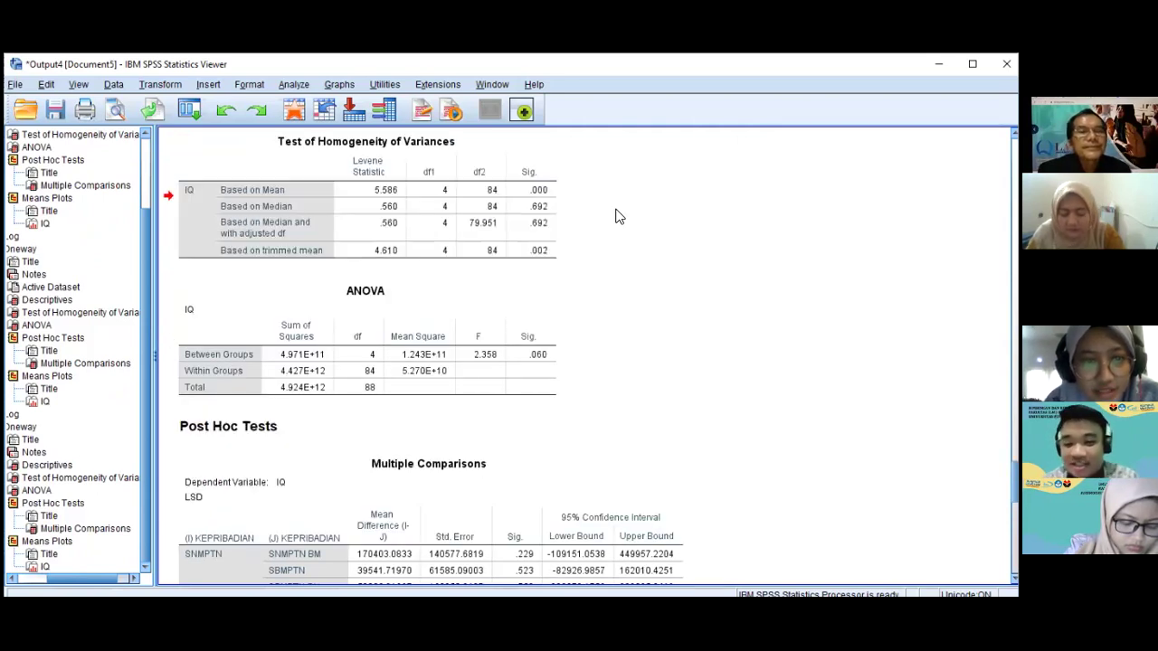
pyautogui.scroll(-15, 615, 217)
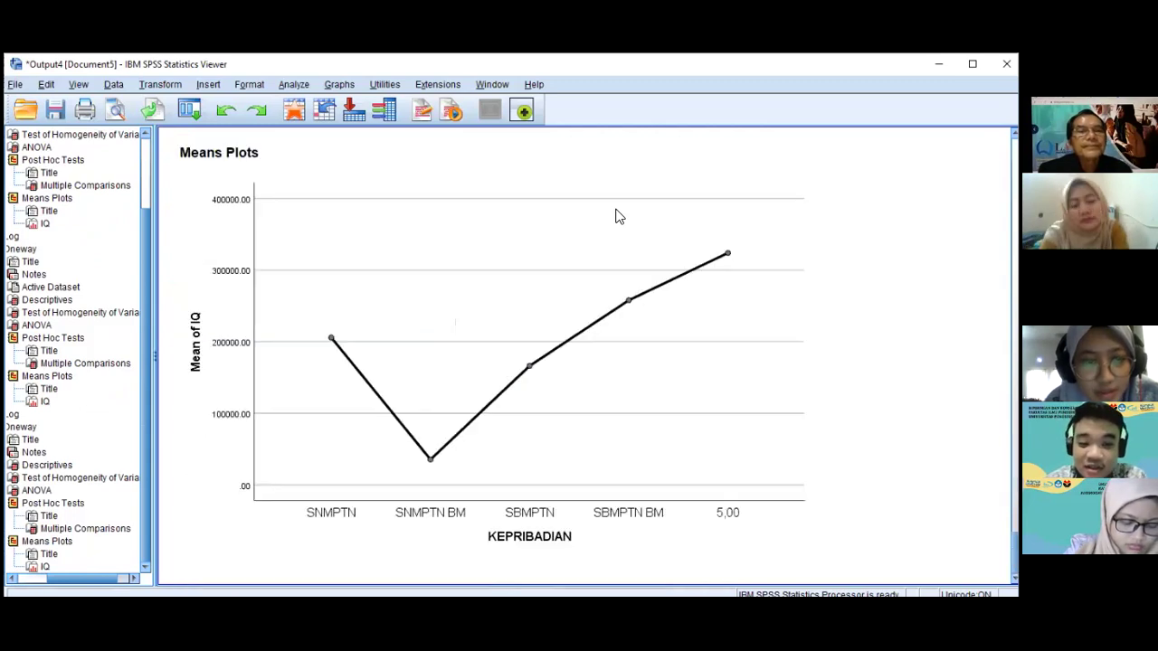
pyautogui.scroll(10, 616, 217)
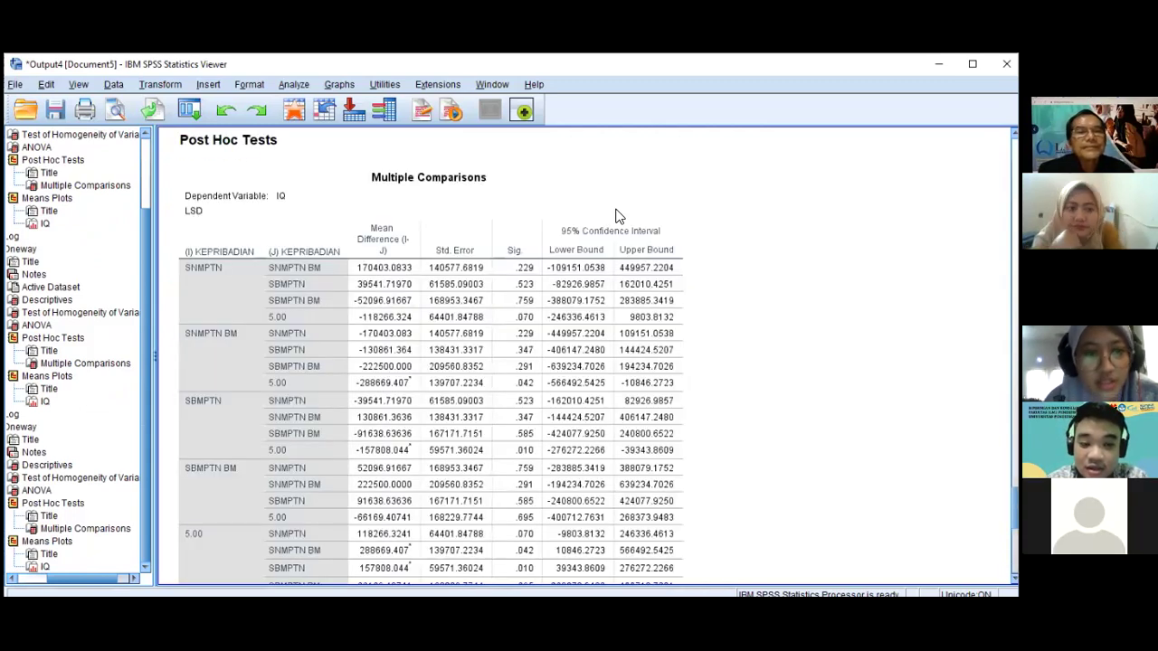
pyautogui.click(299, 254)
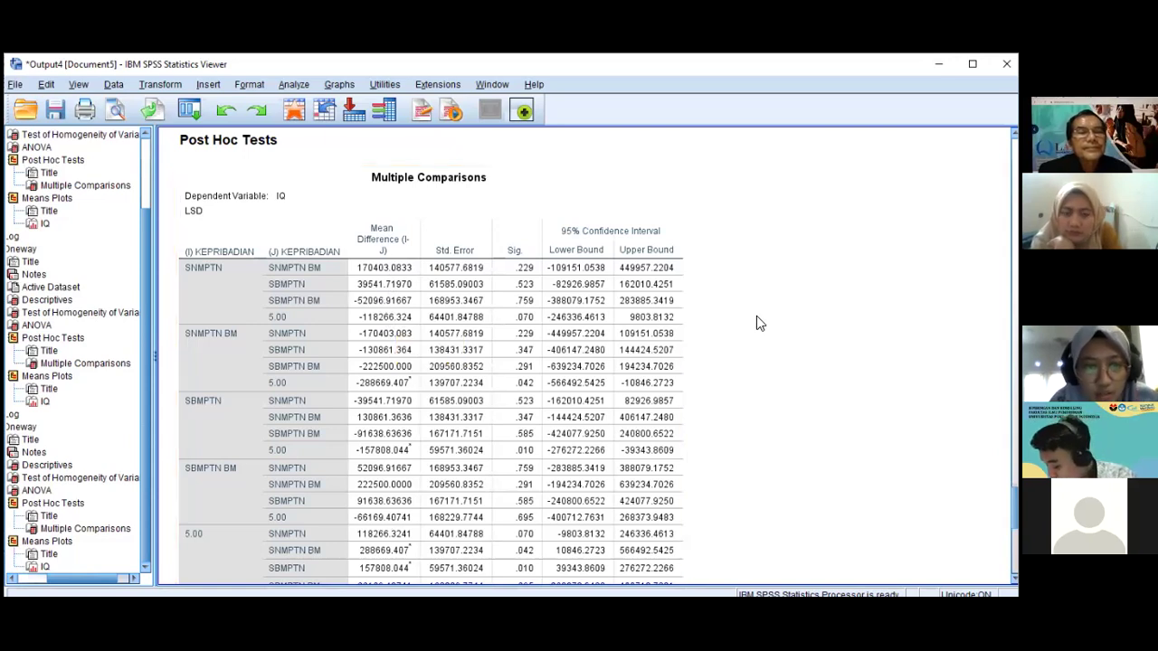
# - Examine the LSD Multiple Comparisons table for differences in IQ between the KEPRIBADIAN groups
pyautogui.press('Down')
pyautogui.press('Up')
pyautogui.press('Up')
pyautogui.press('Down')
pyautogui.press('Down')
pyautogui.press('Down')
pyautogui.press('Down')
pyautogui.press('Up')
pyautogui.press('Down')
pyautogui.press('Up')
pyautogui.press('Up')
pyautogui.press('Up')
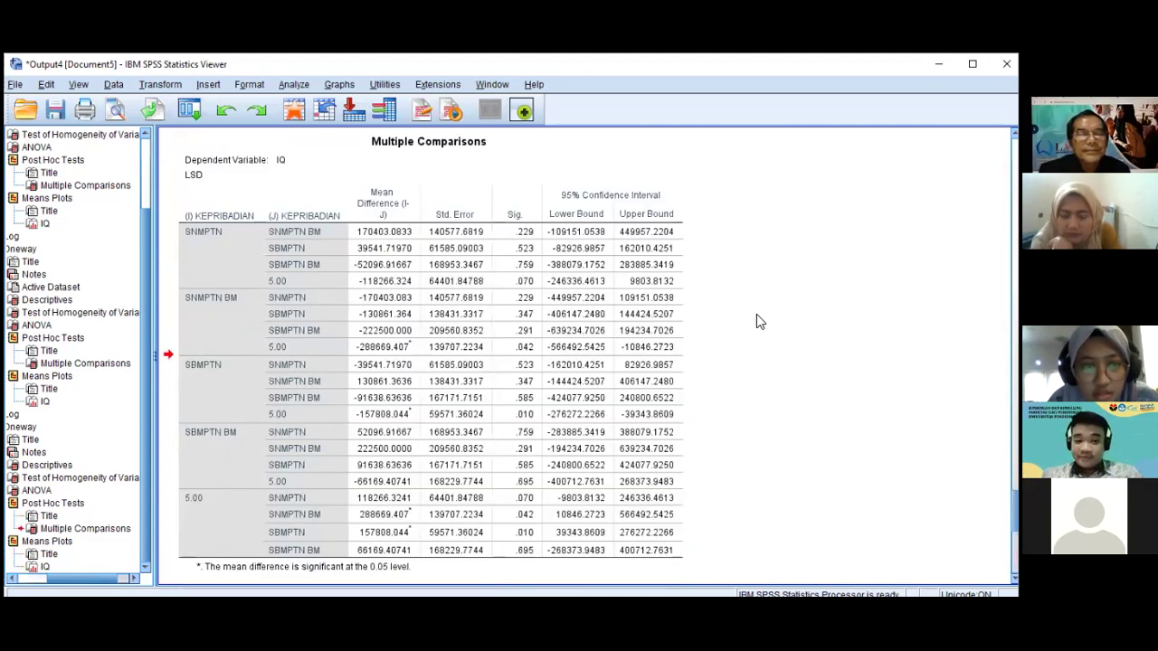
pyautogui.press('Down')
pyautogui.press('Down')
pyautogui.press('Down')
pyautogui.press('Up')
pyautogui.press('Up')
pyautogui.press('Up')
pyautogui.press('Up')
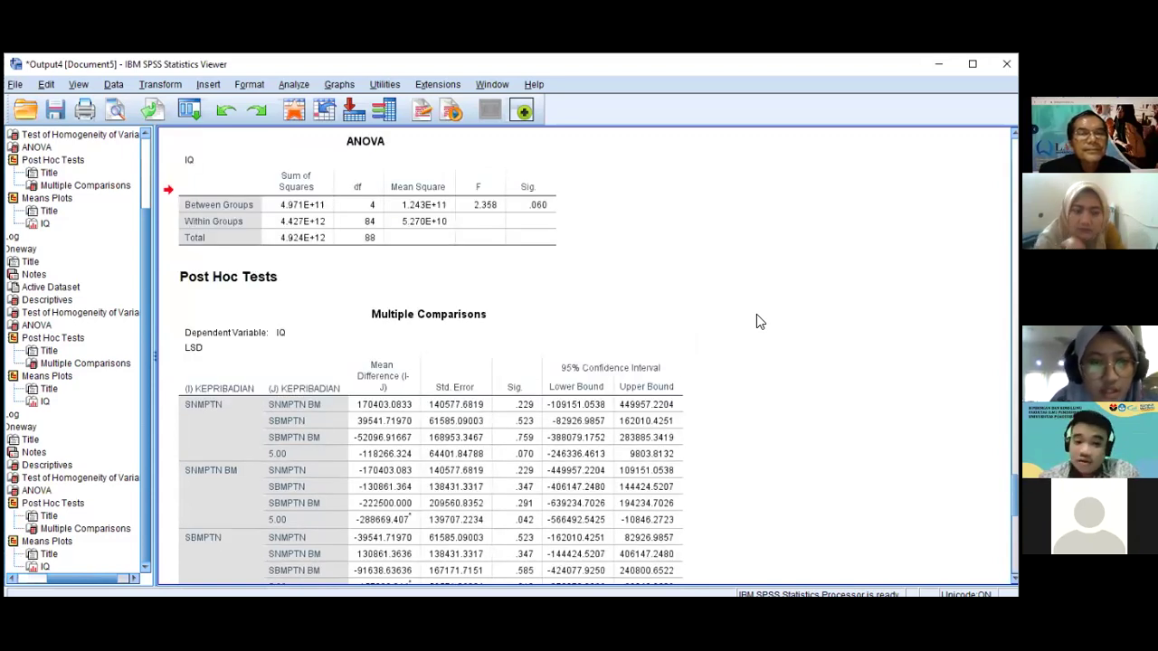
# - Examine the Descriptives, homogeneity of variances and ANOVA tables of the latest Oneway run
pyautogui.press('Up')
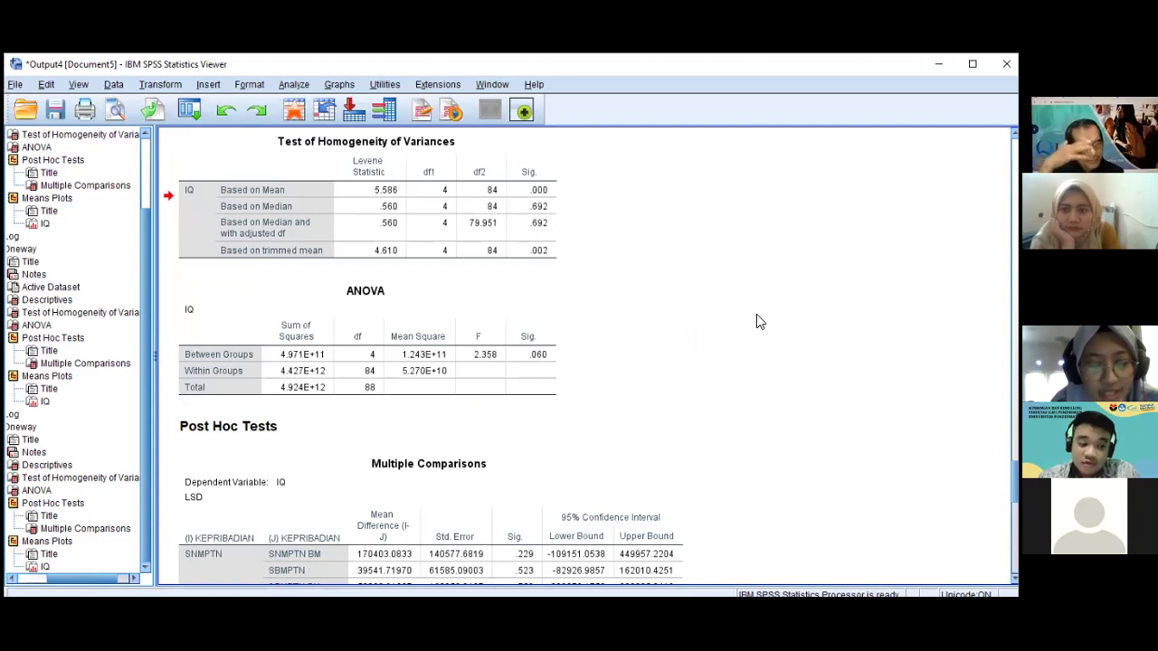
pyautogui.press('Up')
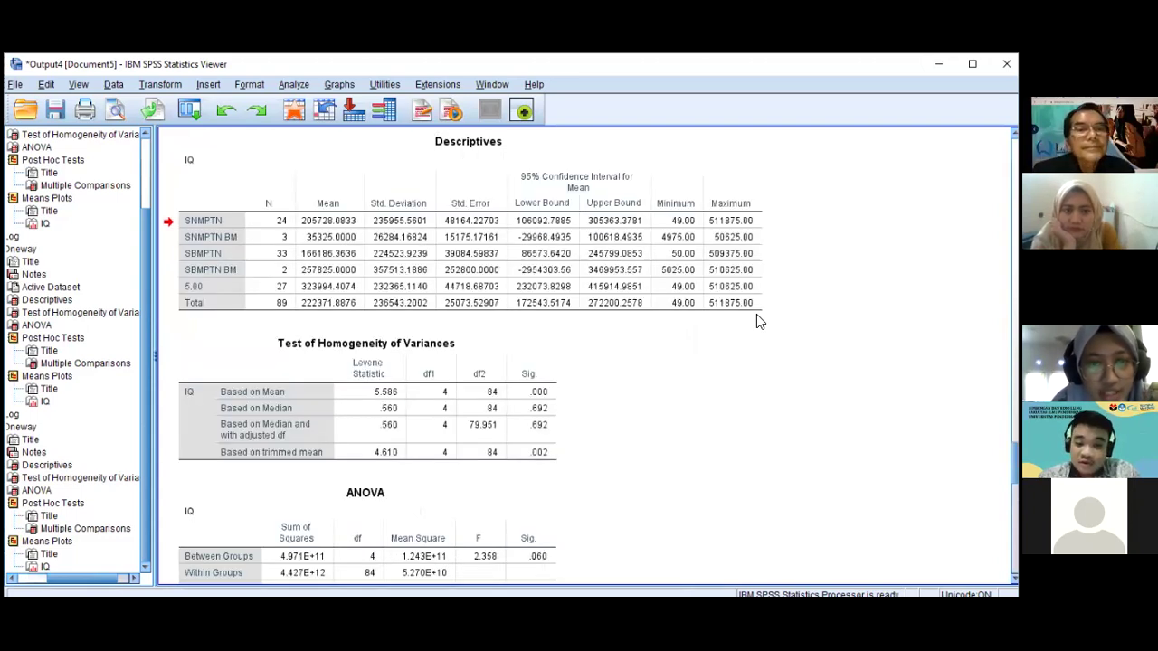
pyautogui.press('Down')
pyautogui.press('Down')
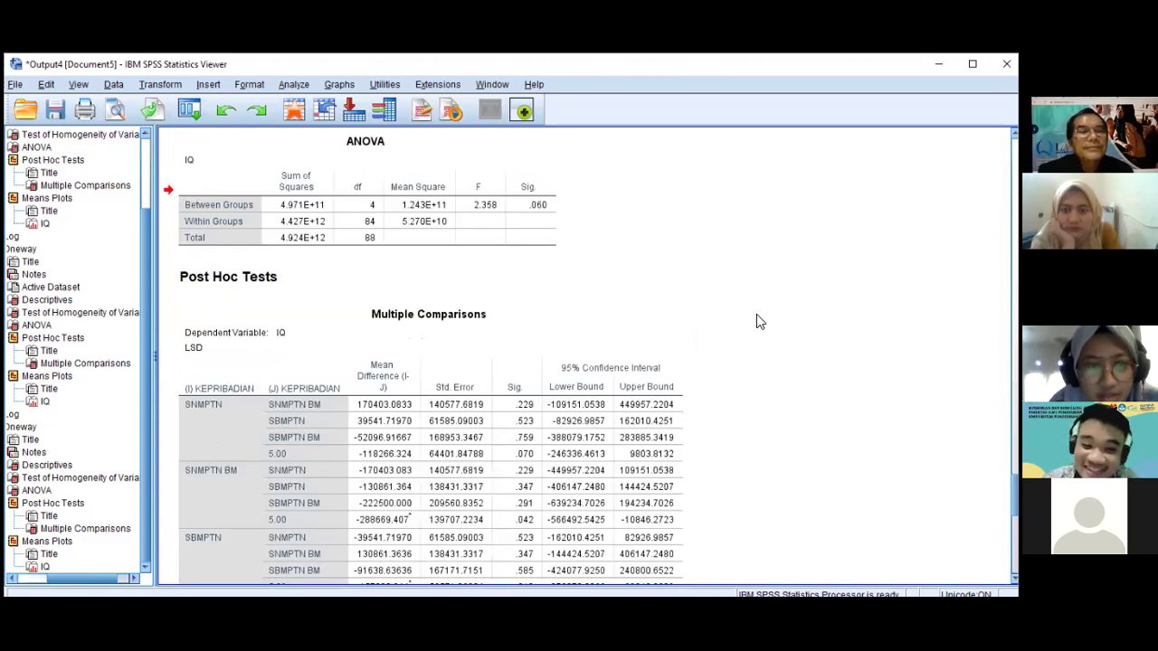
pyautogui.press('Up')
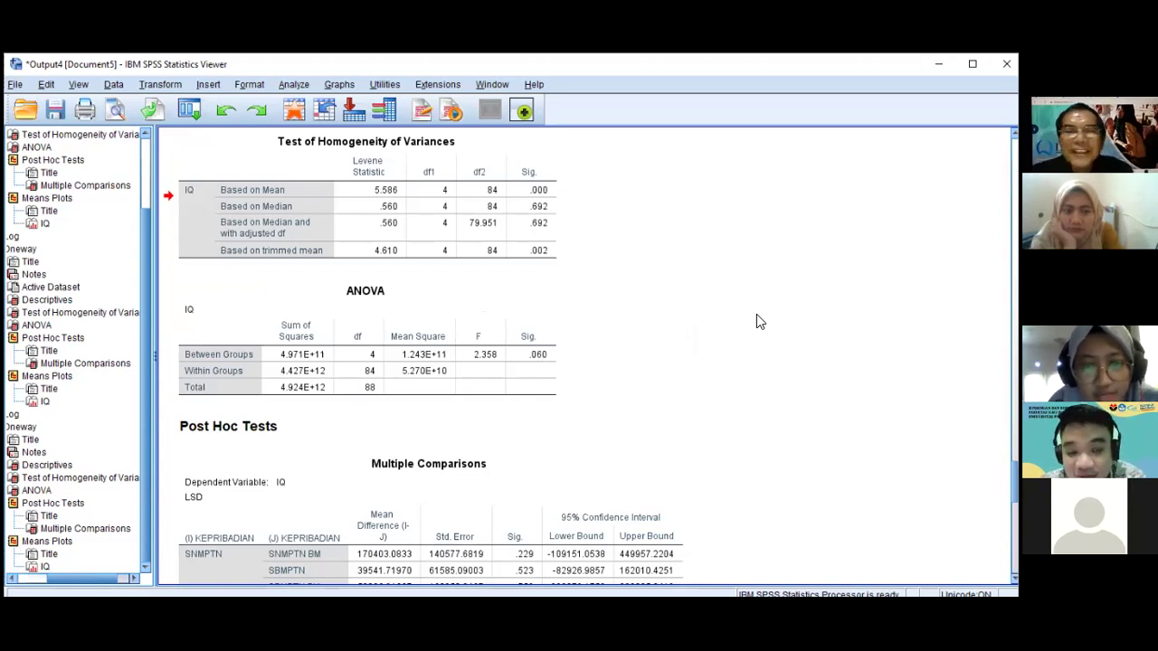
pyautogui.press('Up')
pyautogui.press('Up')
pyautogui.press('Up')
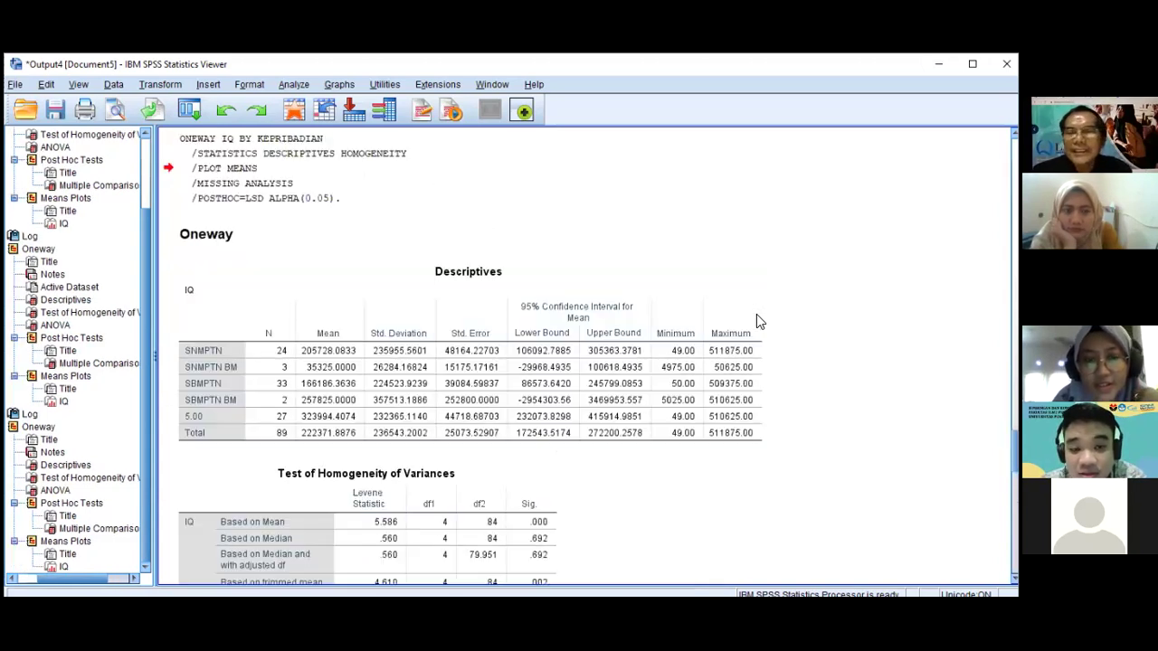
# - Go back to the previous IQ by KEPRIBADIAN run and examine its homogeneity of variances and ANOVA significance values
pyautogui.press('Up')
pyautogui.press('Up')
pyautogui.press('Up')
pyautogui.press('Up')
pyautogui.press('Down')
pyautogui.press('Up')
pyautogui.press('Up')
pyautogui.press('Up')
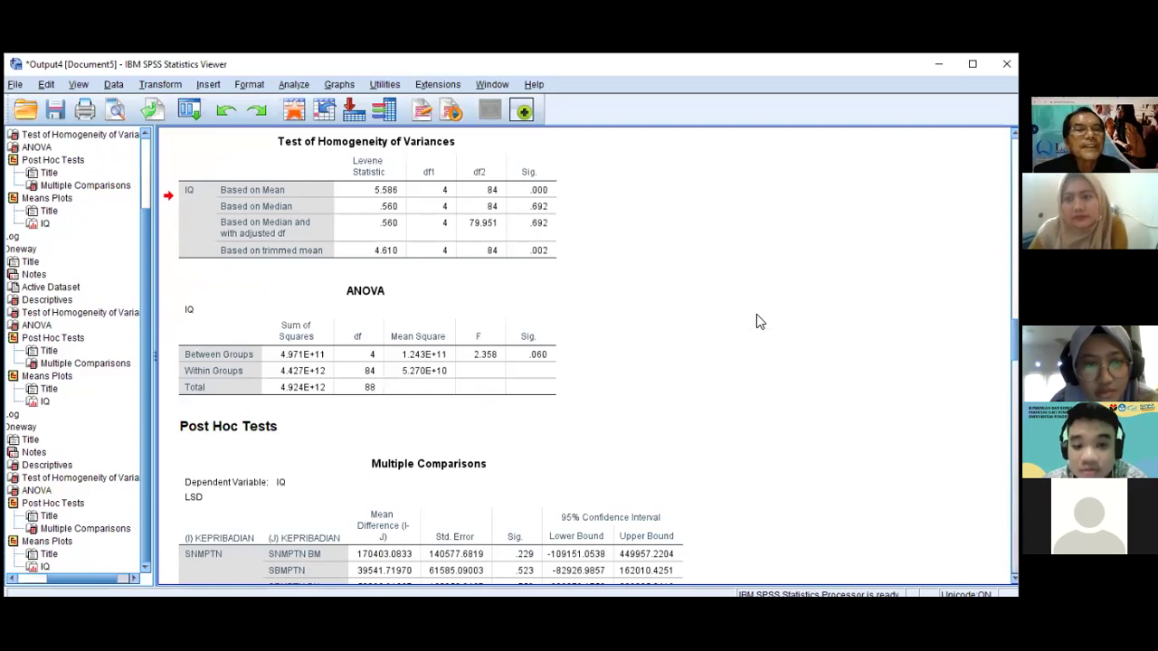
pyautogui.press('Down')
pyautogui.press('Down')
pyautogui.press('Down')
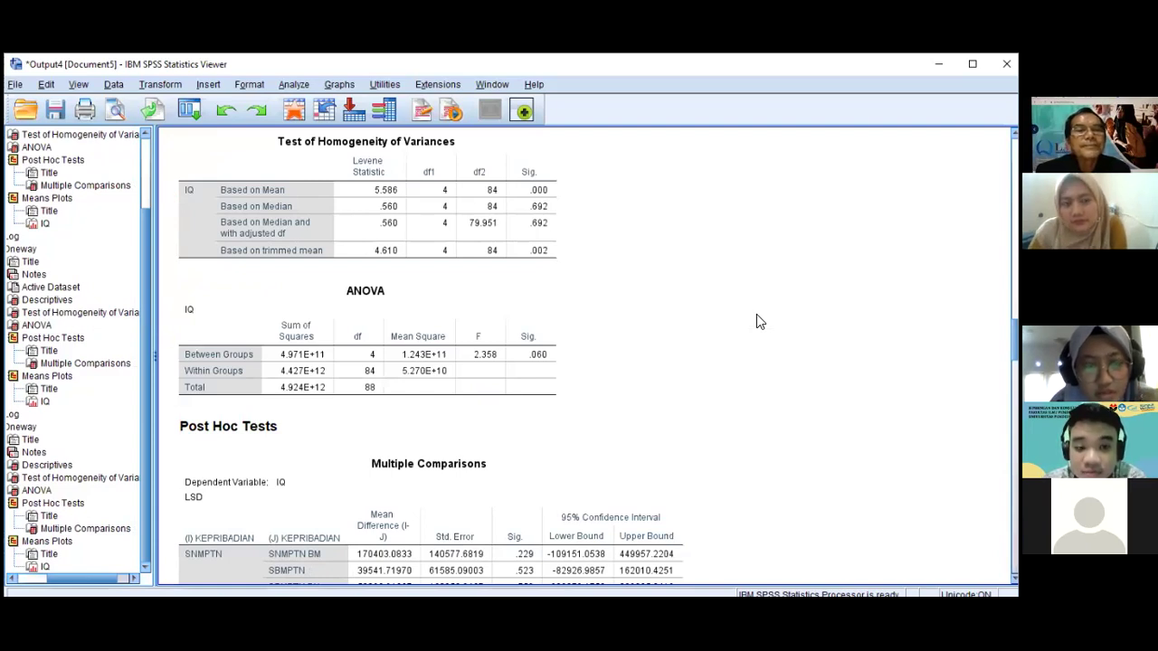
pyautogui.press('Up')
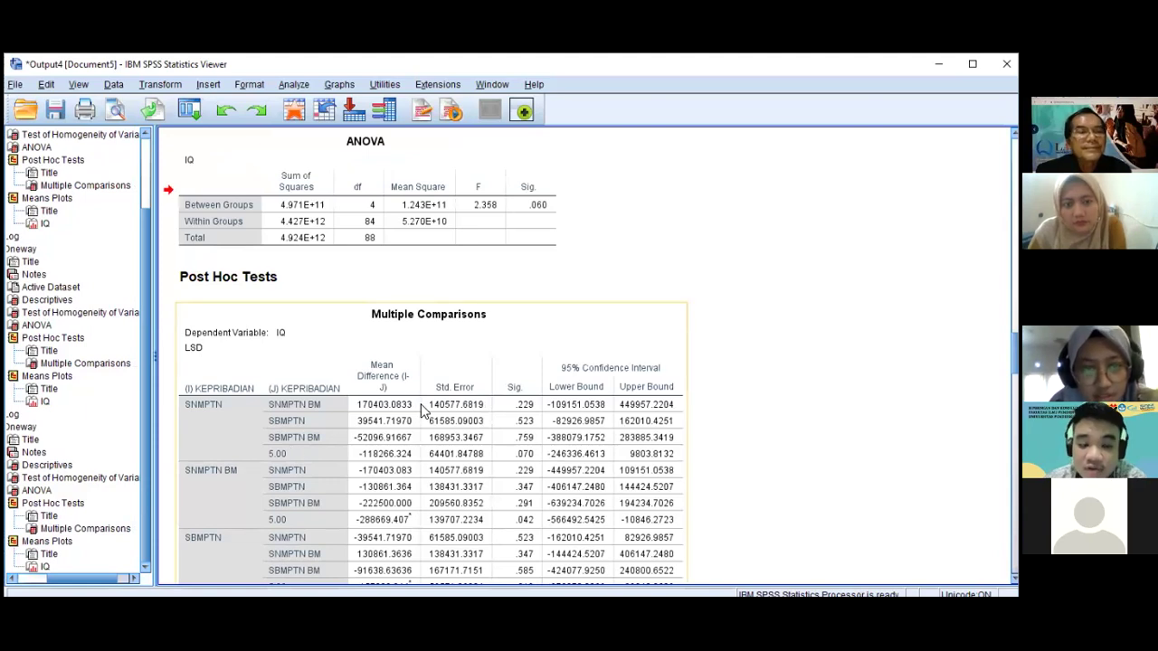
pyautogui.press('Up')
pyautogui.press('Up')
pyautogui.press('Up')
pyautogui.press('Down')
pyautogui.press('Down')
pyautogui.press('Down')
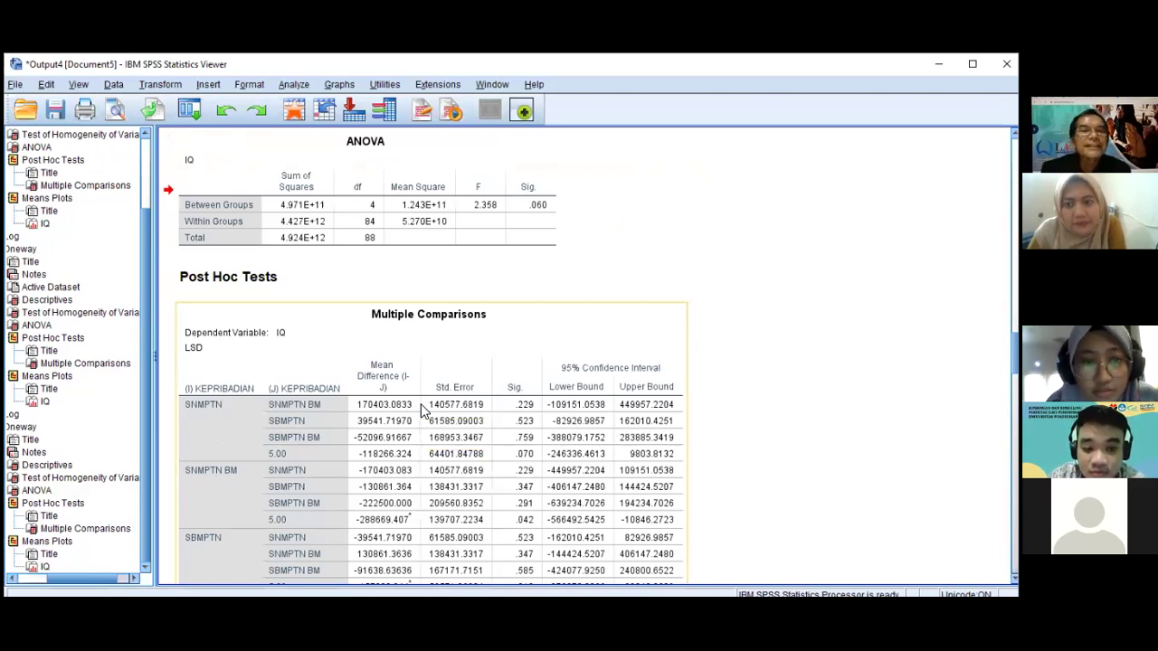
pyautogui.press('Up')
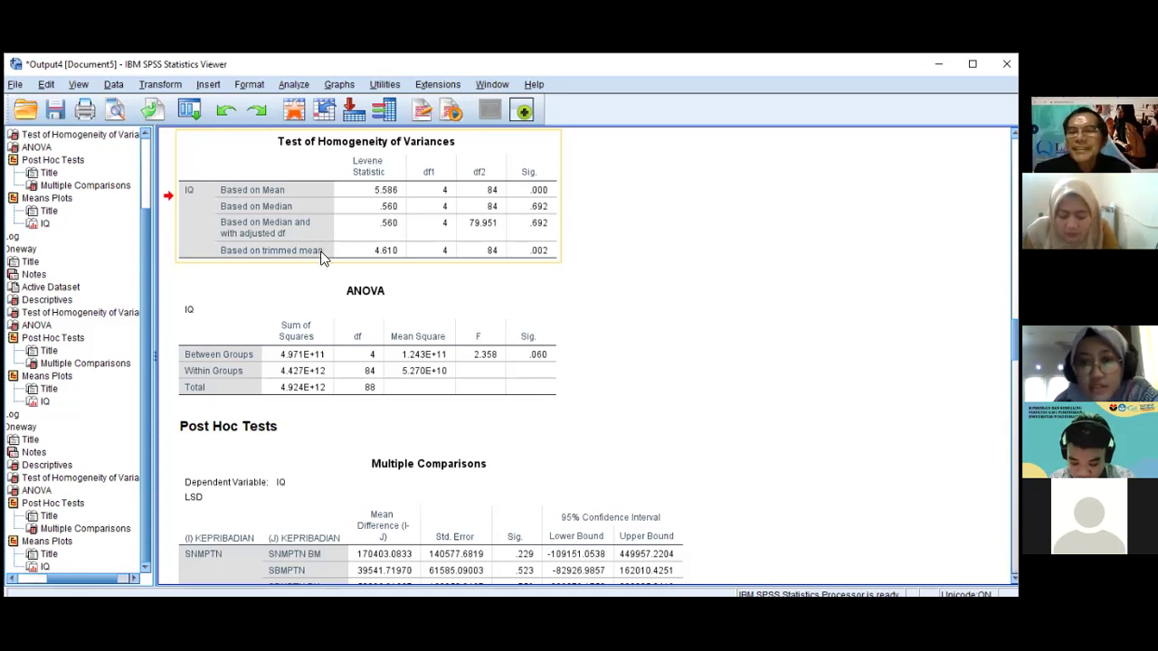
pyautogui.click(334, 363)
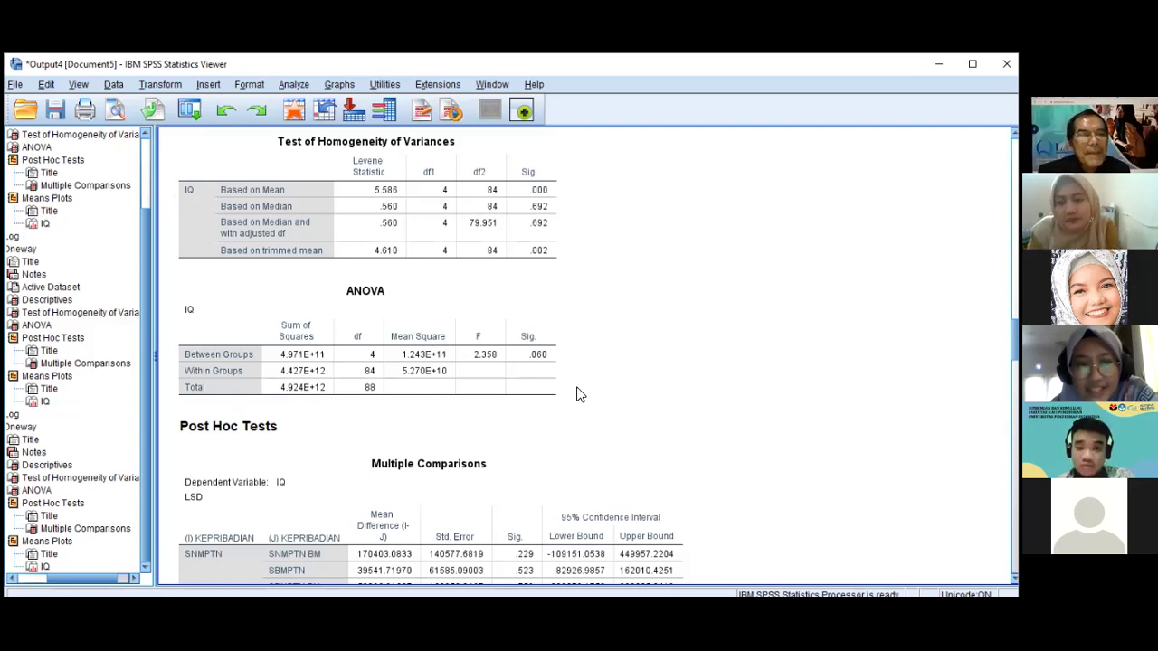
# - Examine the pairwise significance values in the previous run's LSD Multiple Comparisons table against the overall ANOVA result
pyautogui.scroll(-3, 579, 394)
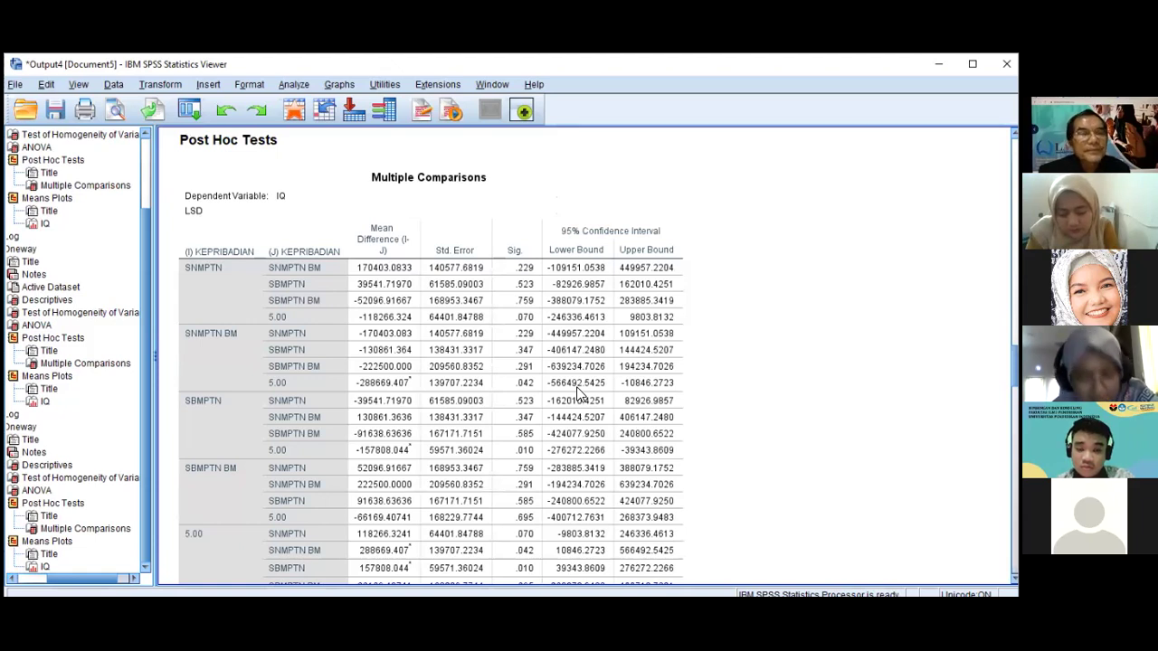
pyautogui.click(522, 367)
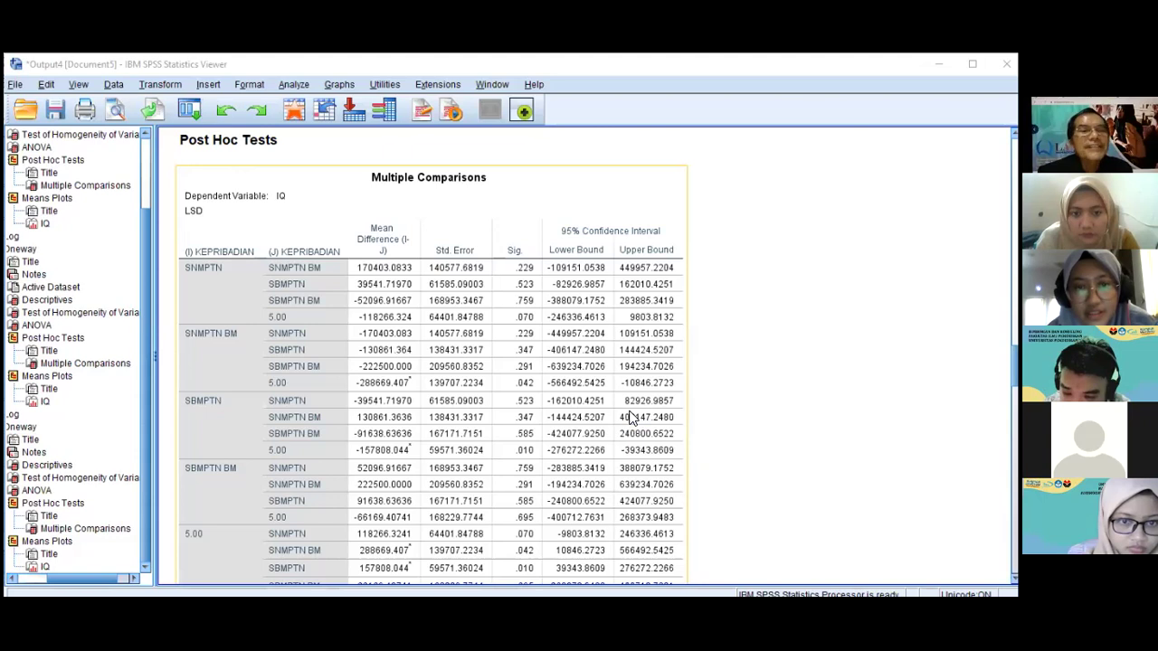
pyautogui.click(795, 305)
pyautogui.click(647, 294)
pyautogui.scroll(1, 647, 294)
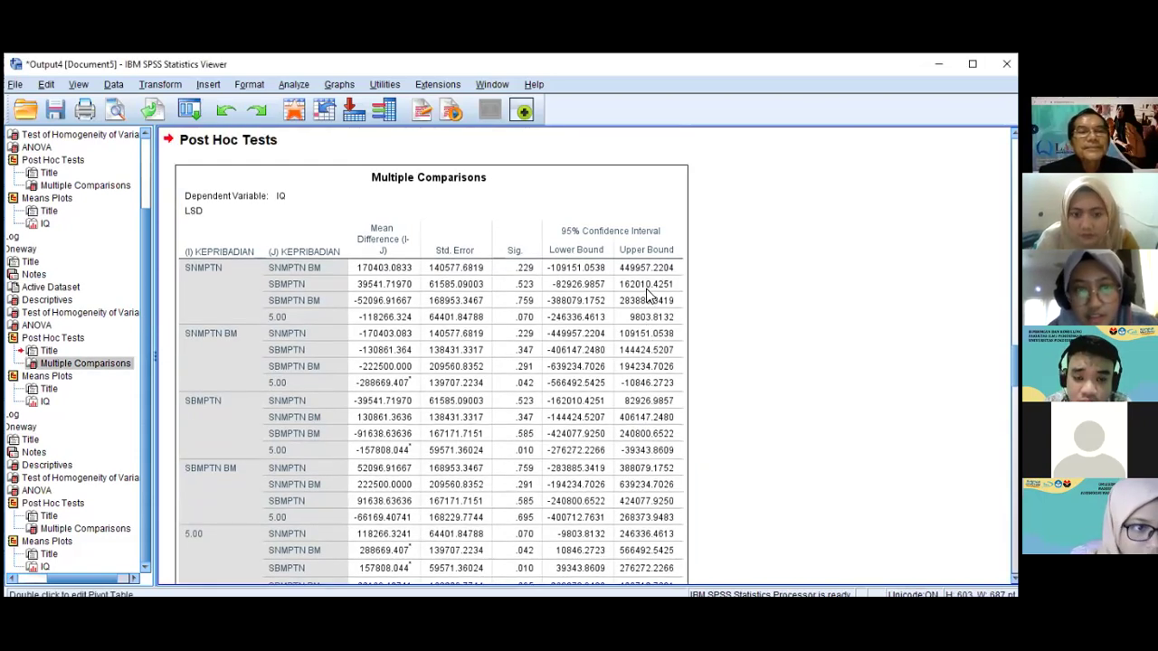
pyautogui.scroll(-10, 647, 294)
pyautogui.scroll(8, 647, 294)
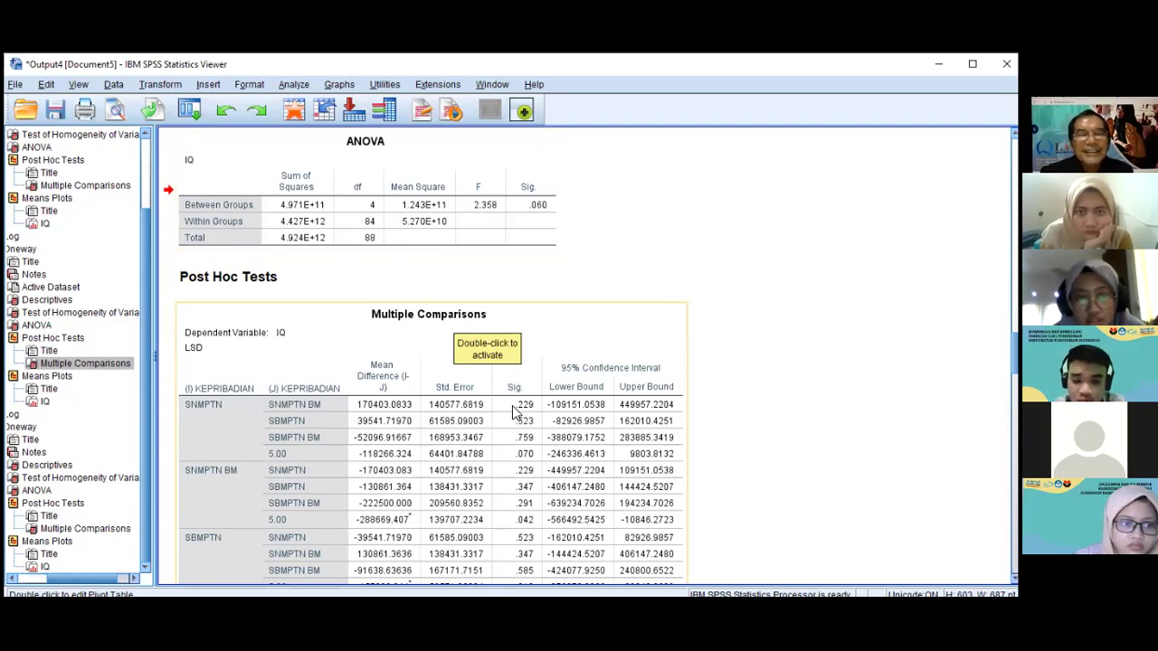
pyautogui.scroll(-3, 509, 409)
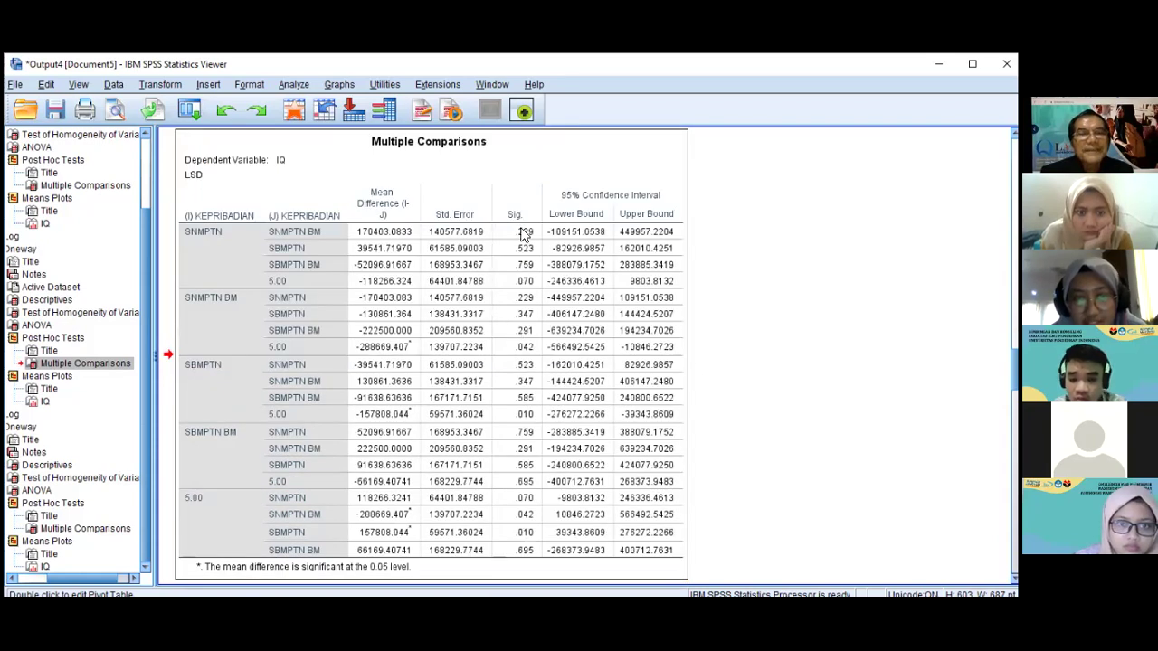